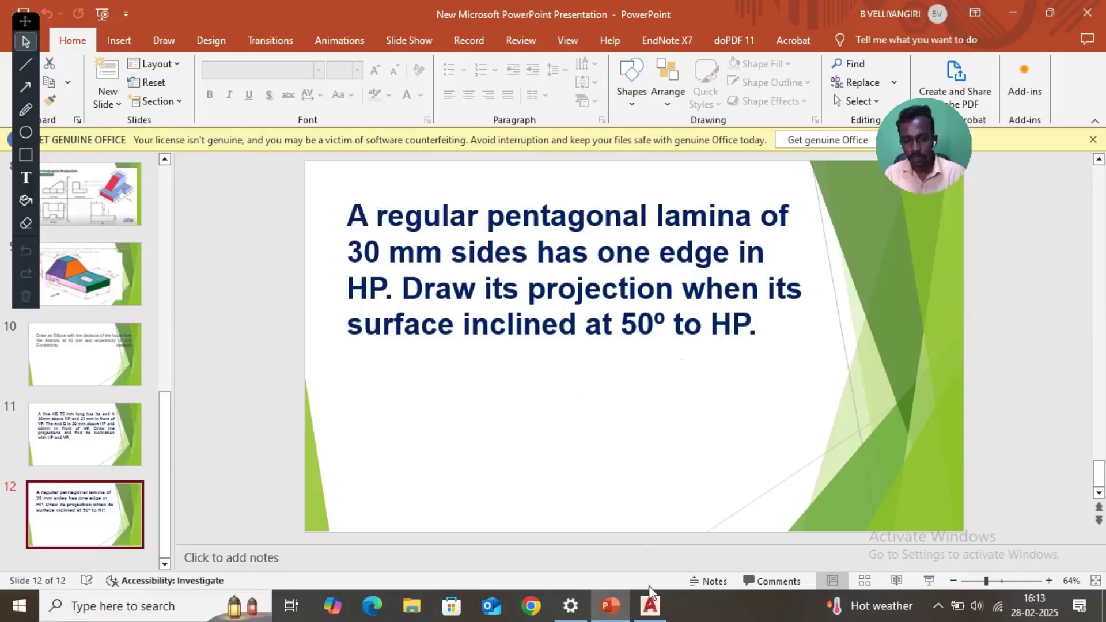
Step: Start a new blank drawing and set its length precision to 0 with UNITS
click(651, 610)
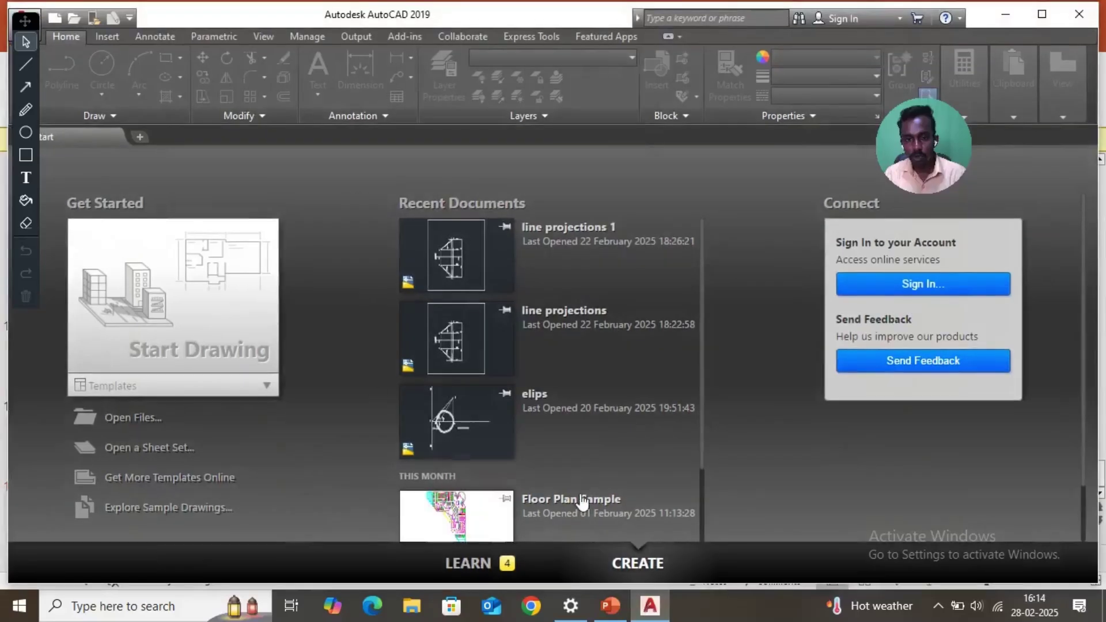
click(184, 317)
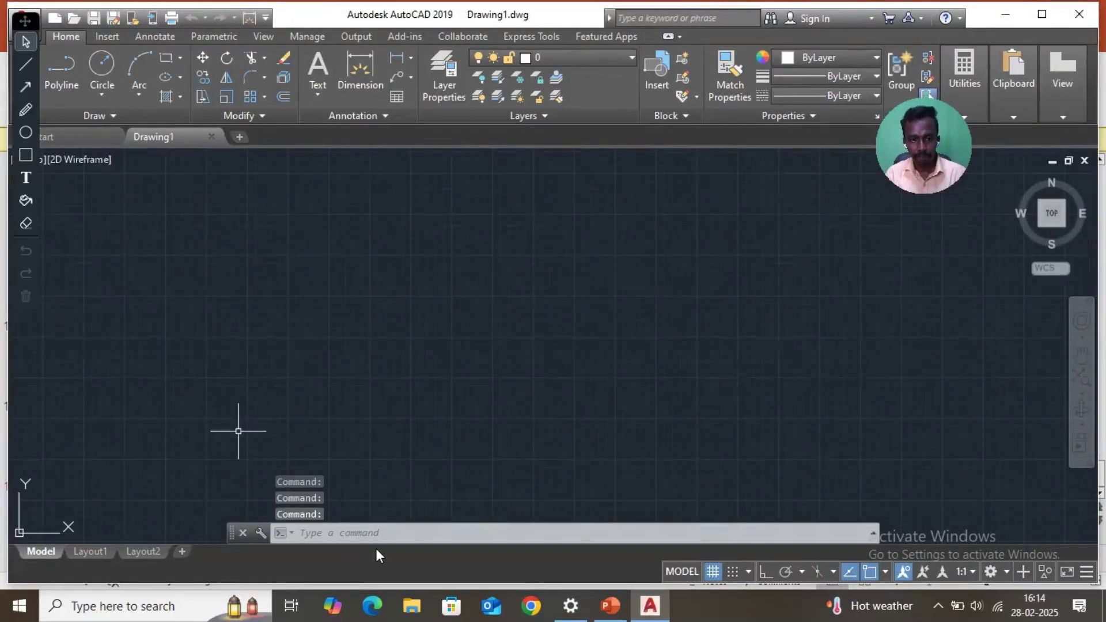
click(361, 533)
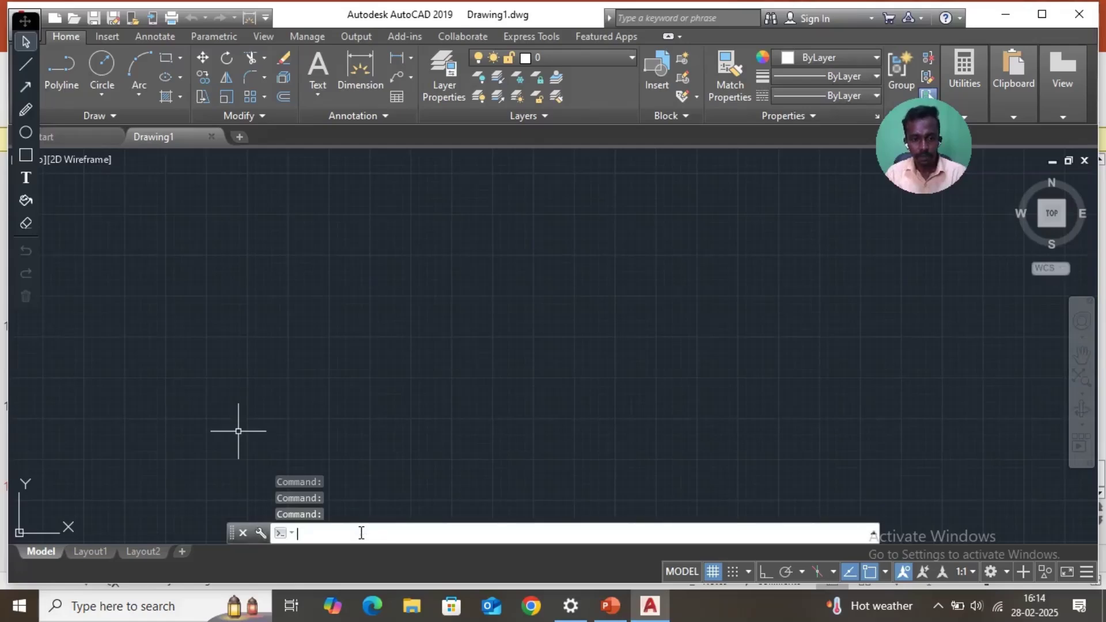
text(units)
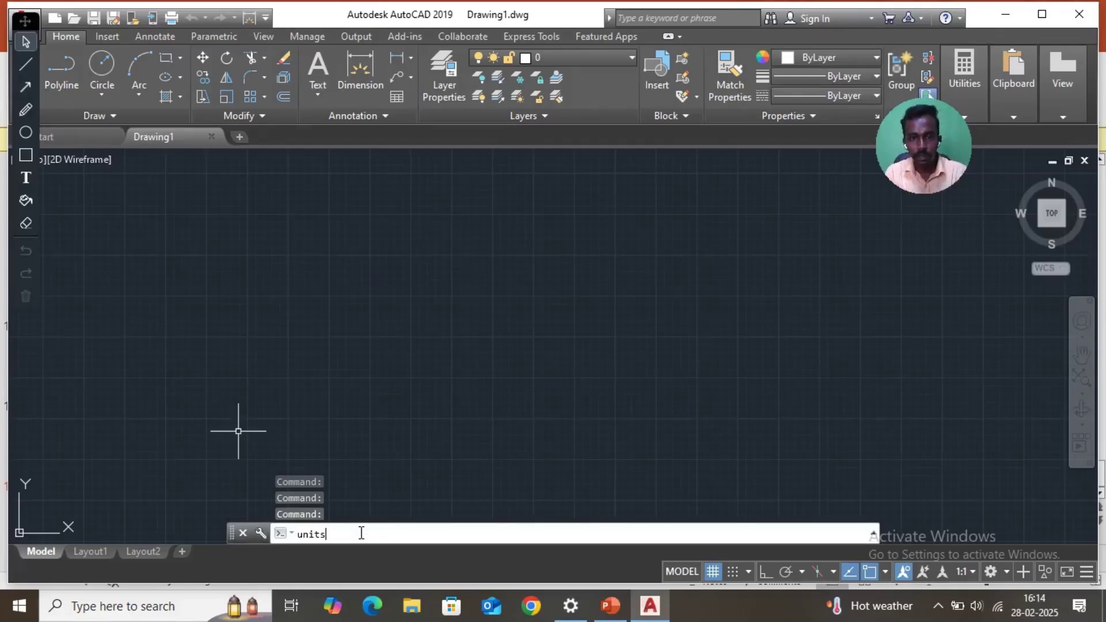
key(Return)
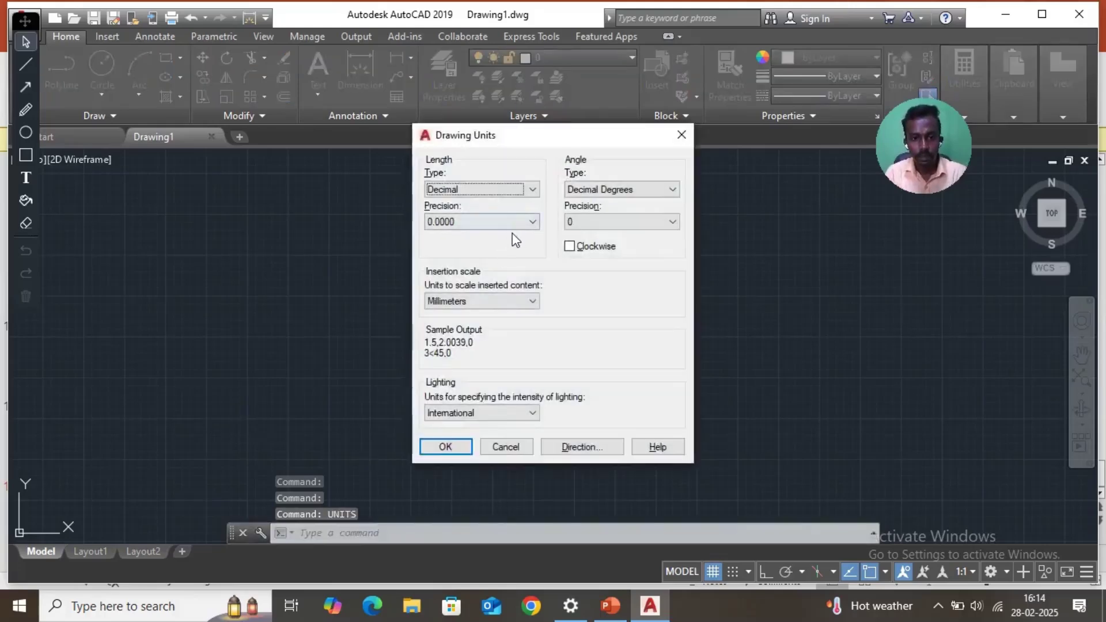
click(531, 223)
click(494, 247)
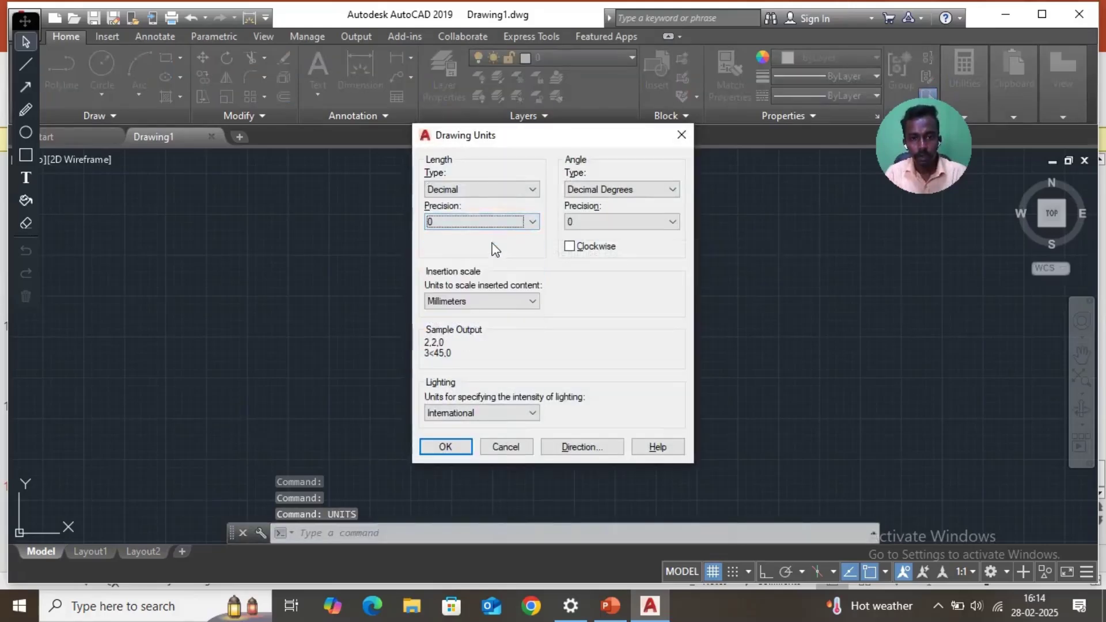
click(452, 448)
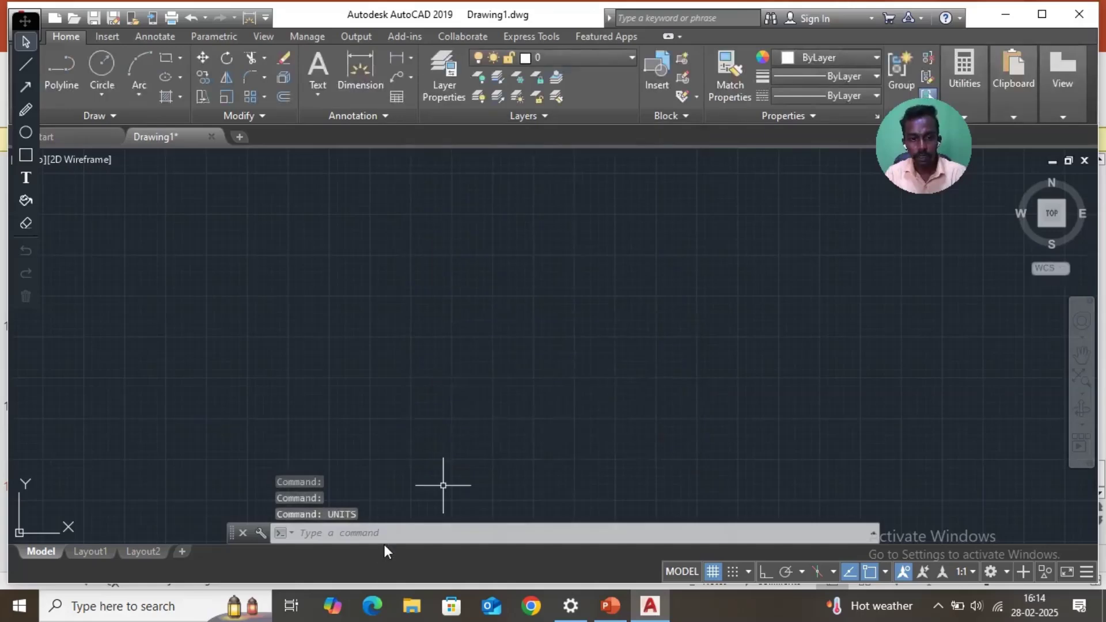
Step: Set the drawing limits from 0,0 to 297,210
click(384, 538)
text(lim)
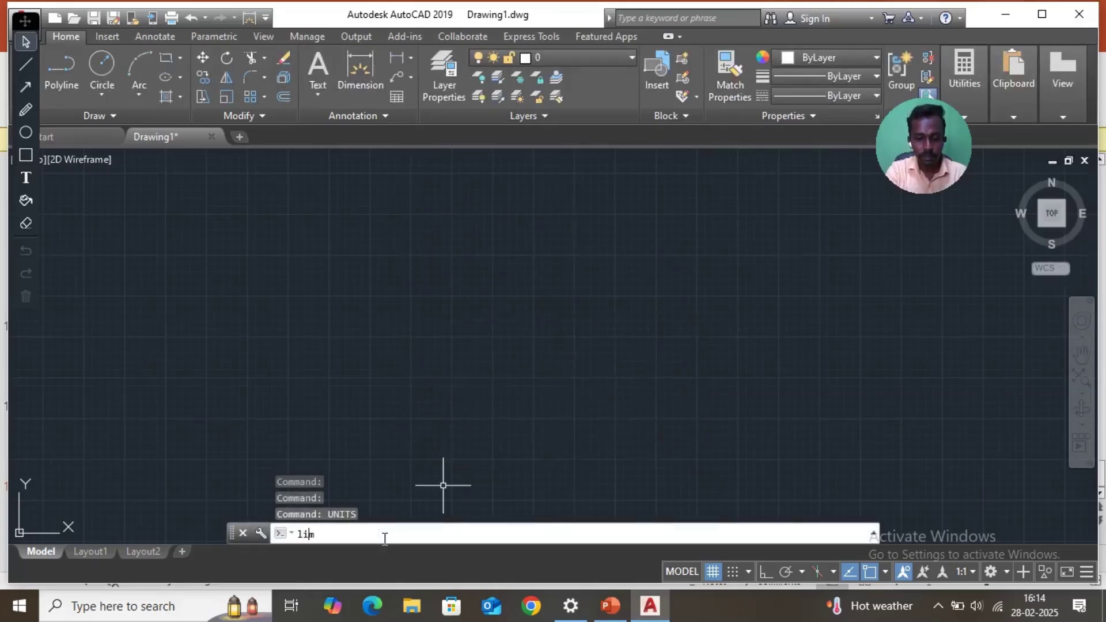
text(its)
key(Return)
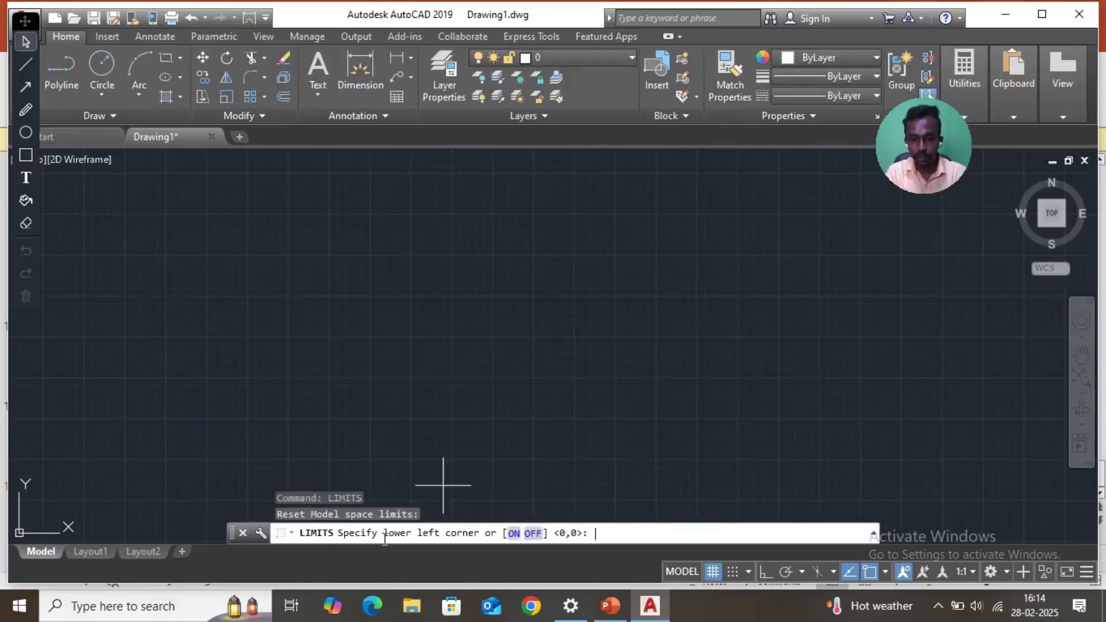
text(0,0)
key(Return)
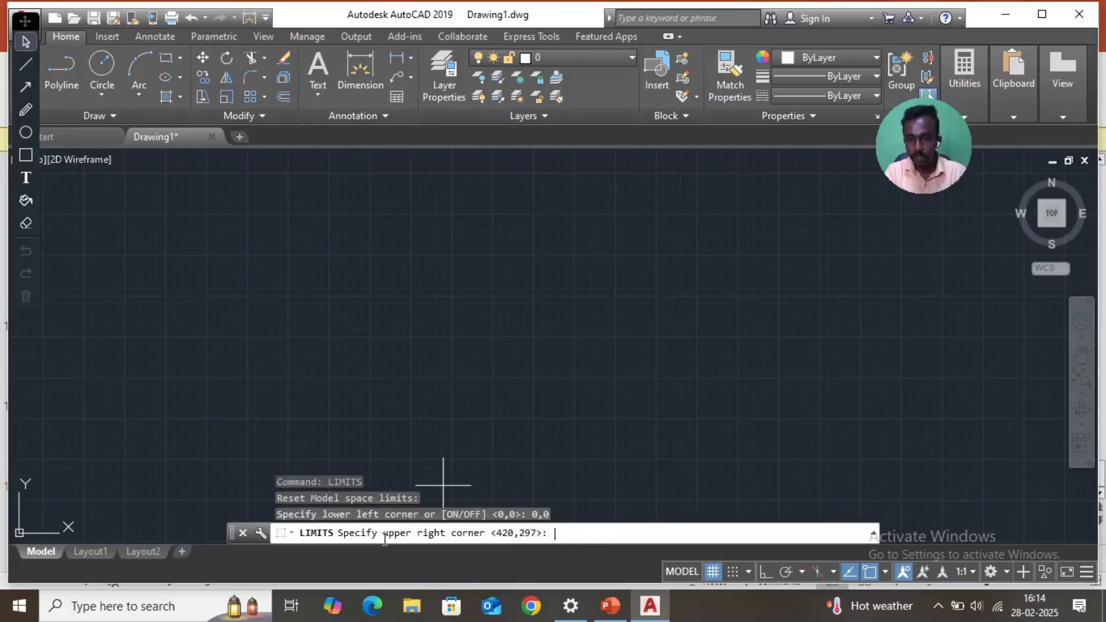
text(297)
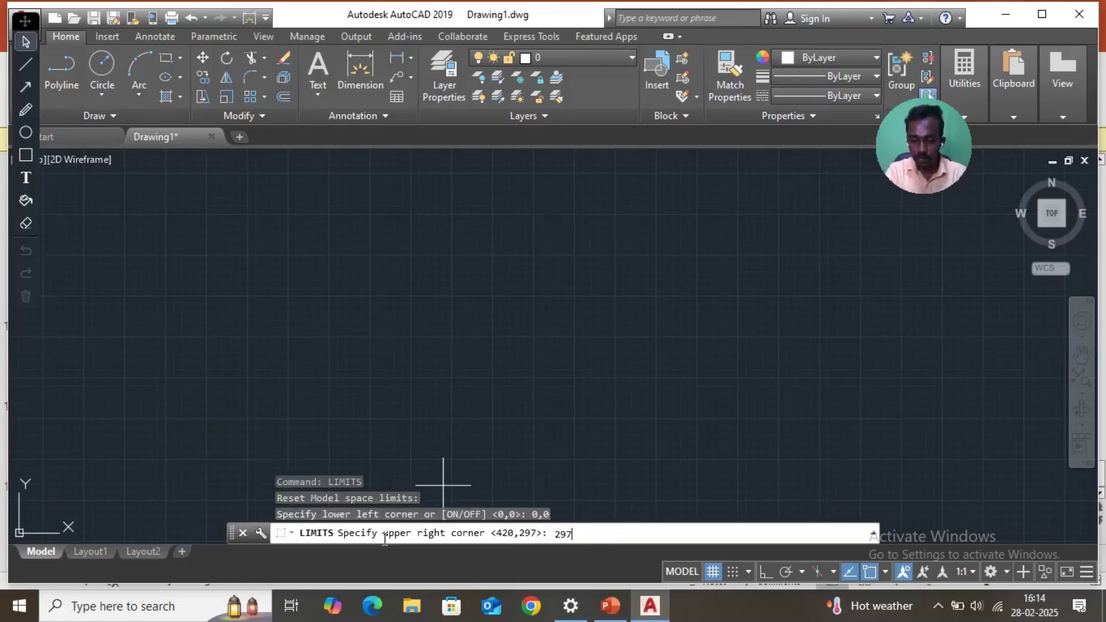
text(,210)
key(Return)
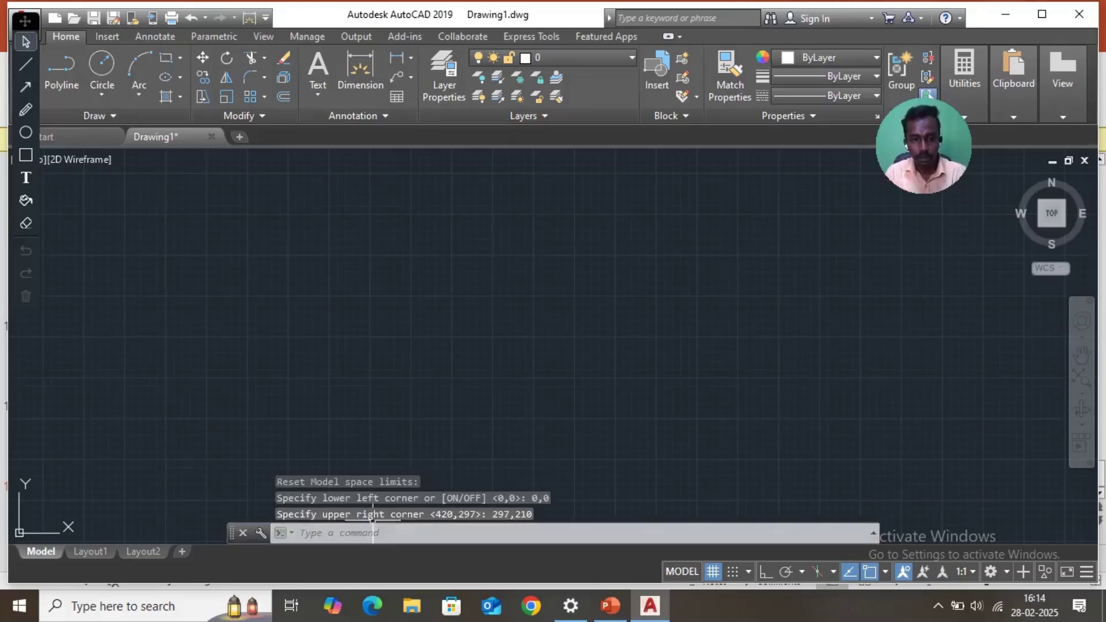
Step: Draw a 297 × 210 border rectangle with its first corner at 0,0
click(166, 59)
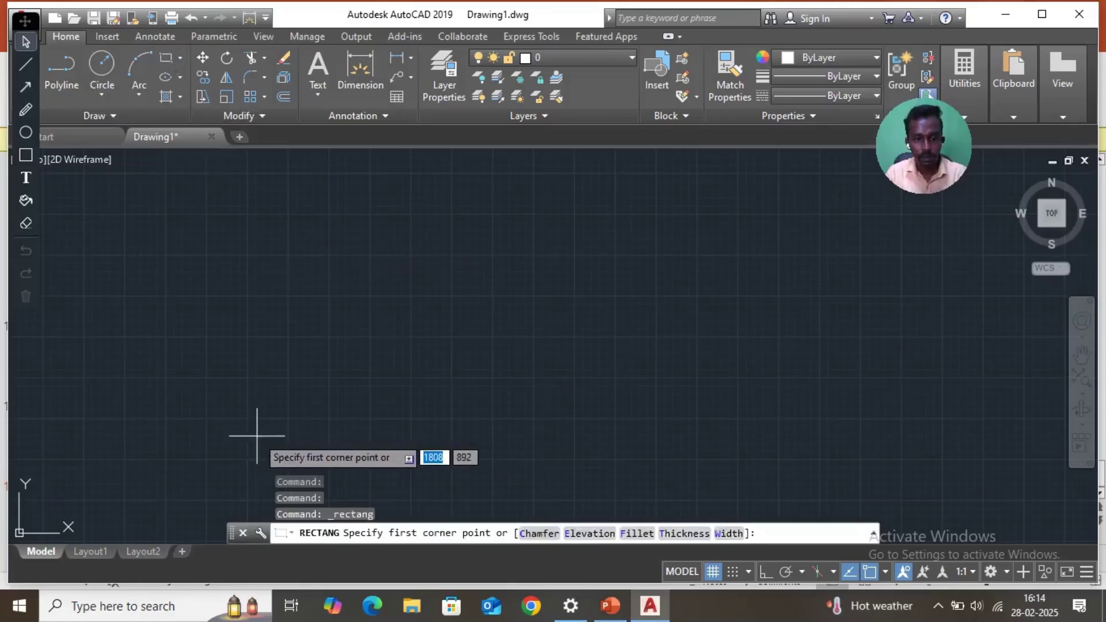
text(0,0)
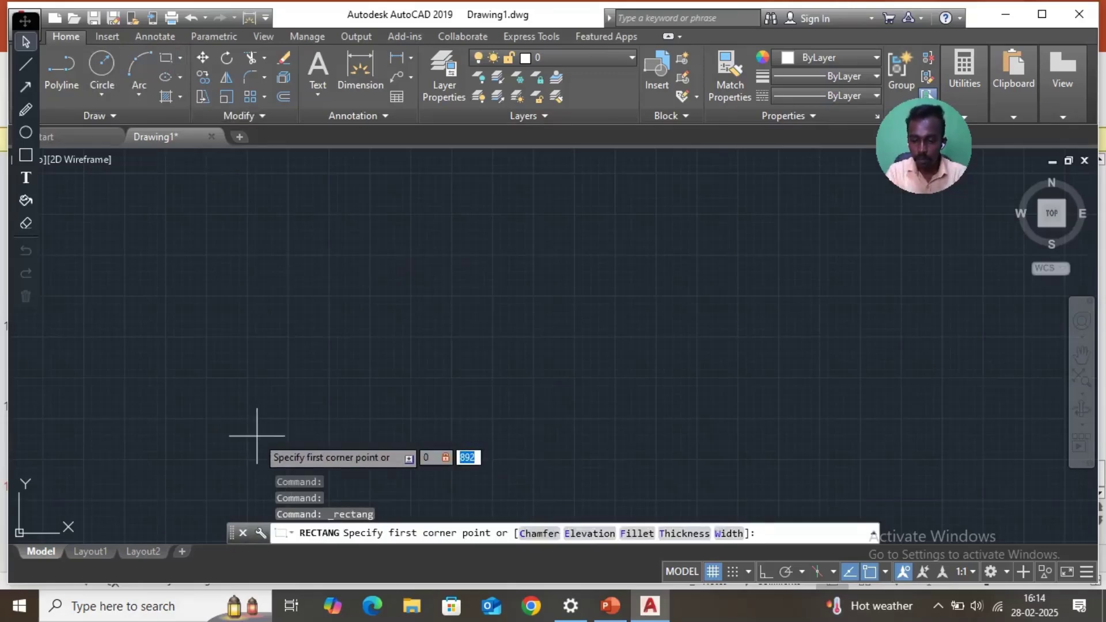
key(Return)
text(297)
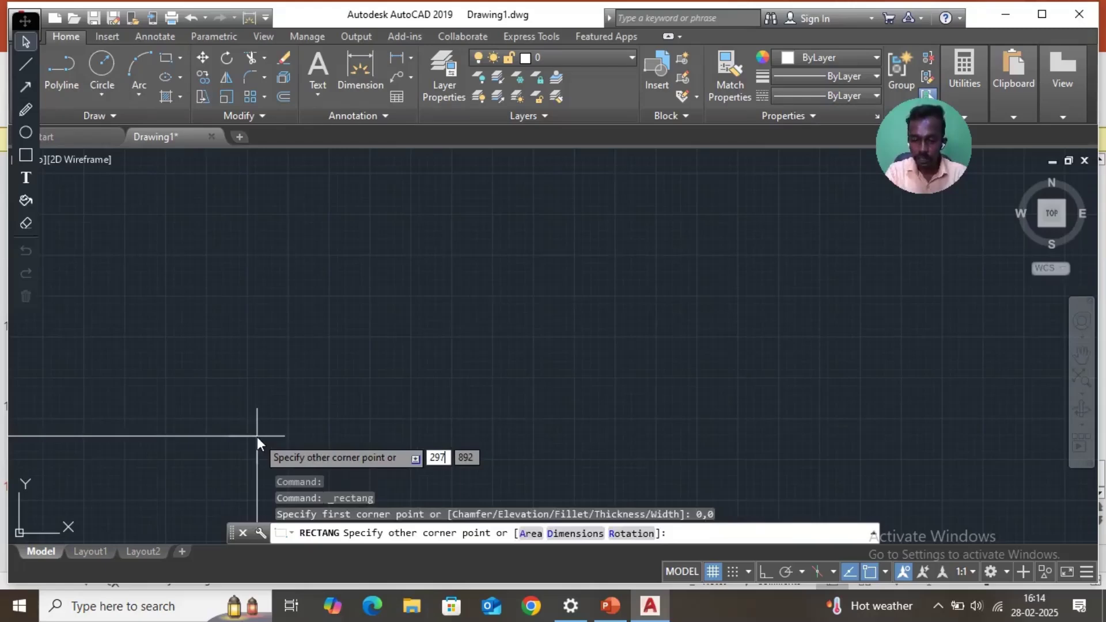
key(Tab)
text(210)
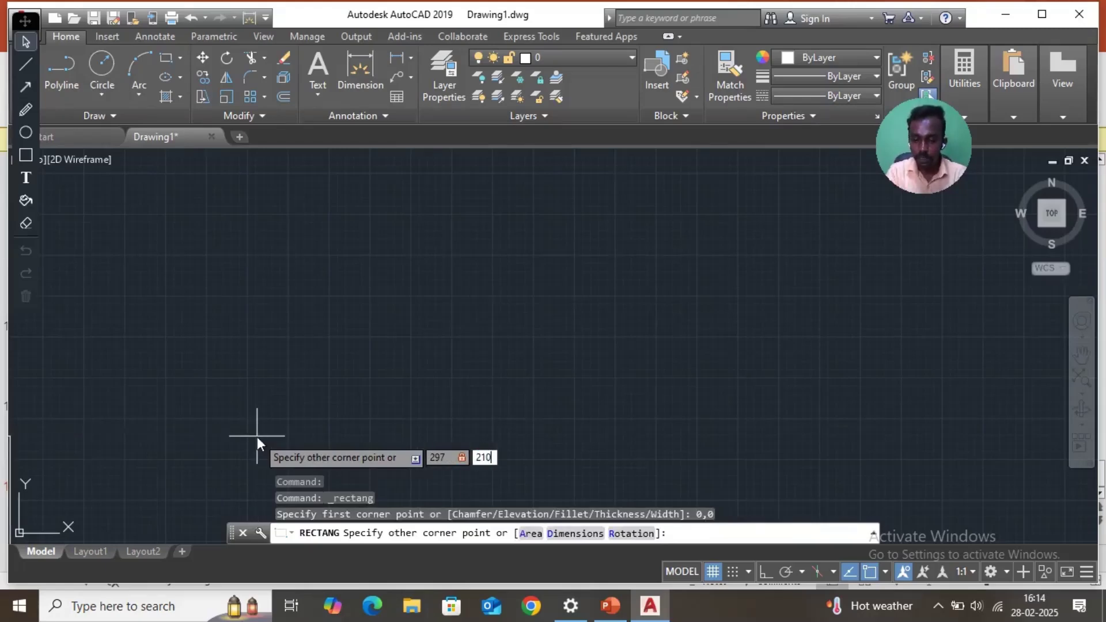
key(Return)
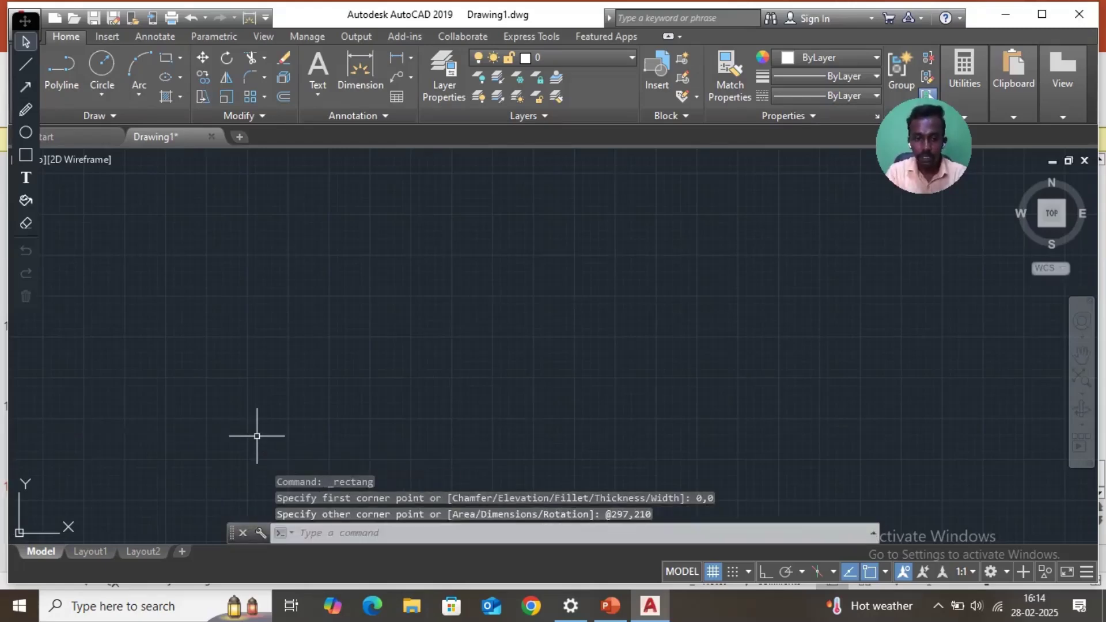
Step: Zoom All to fit the whole A4 sheet in view
click(420, 537)
text(a)
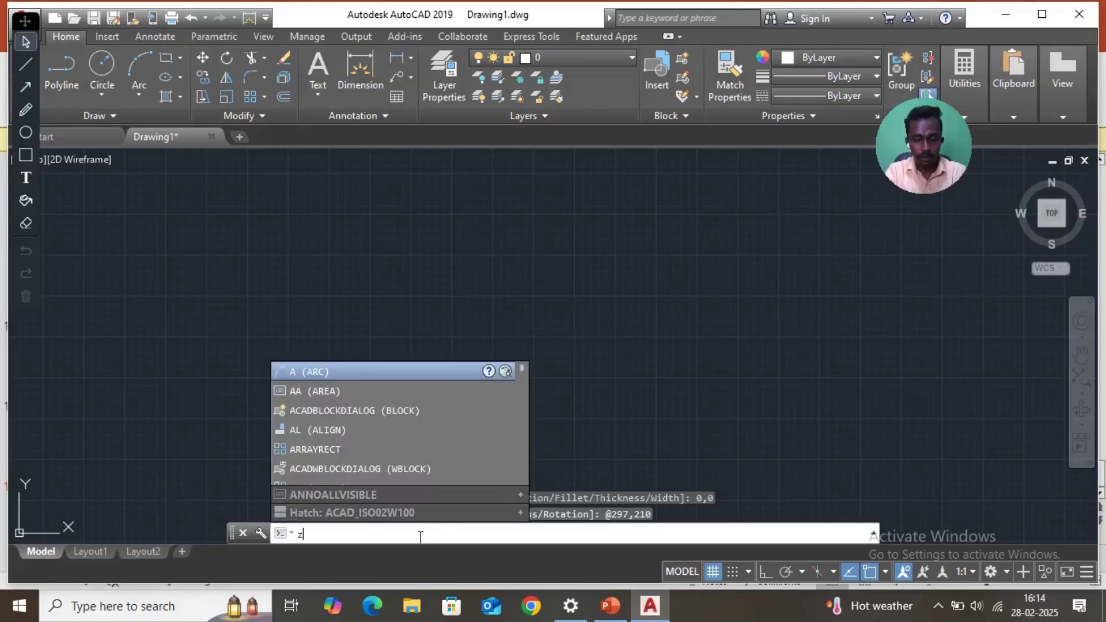
key(BackSpace)
text(z)
key(Return)
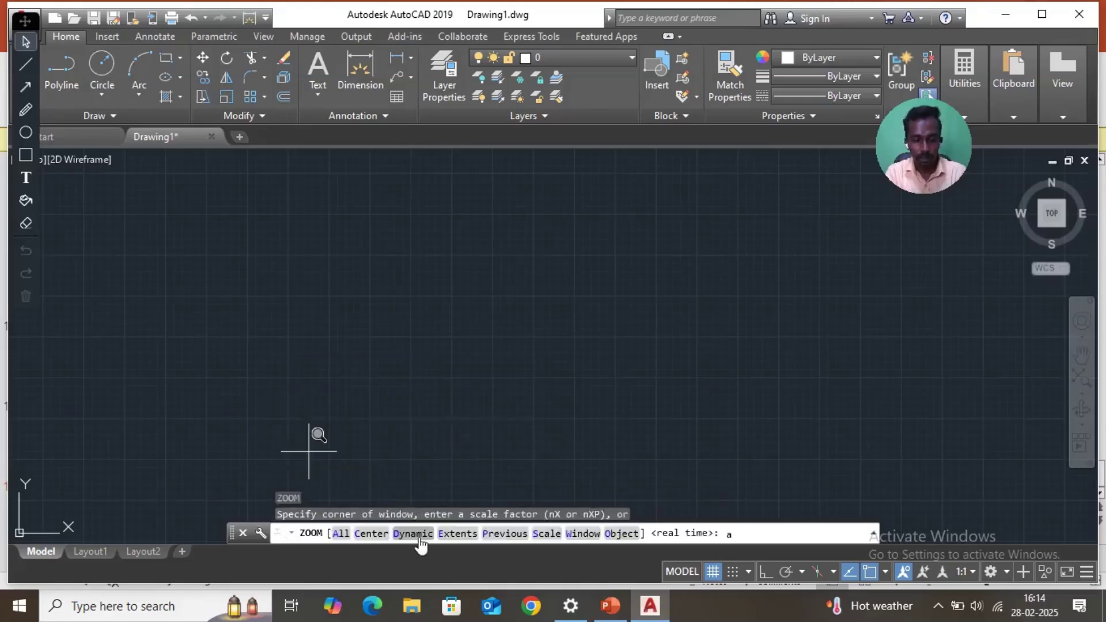
text(a)
key(Return)
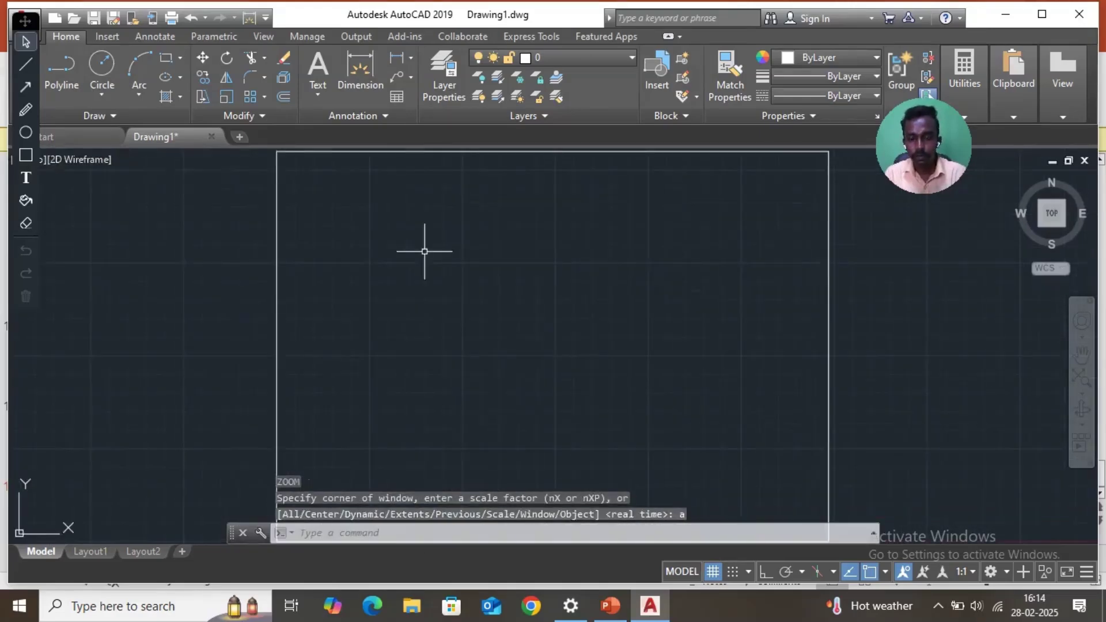
Step: Turn on Ortho mode to constrain drawing to horizontal and vertical
click(26, 64)
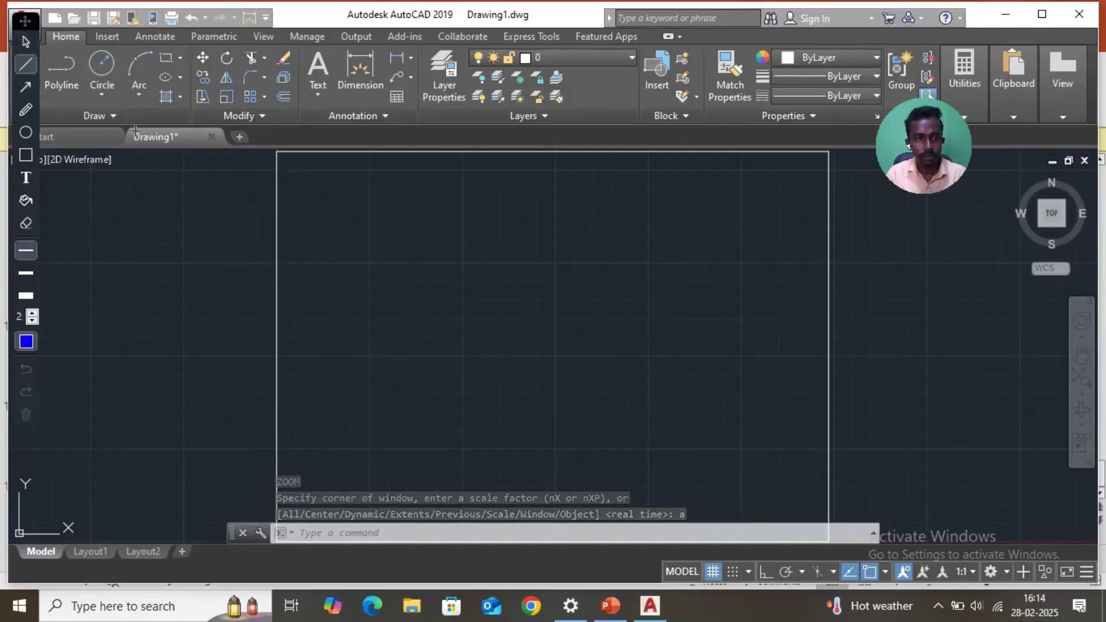
drag(26, 20, 23, 184)
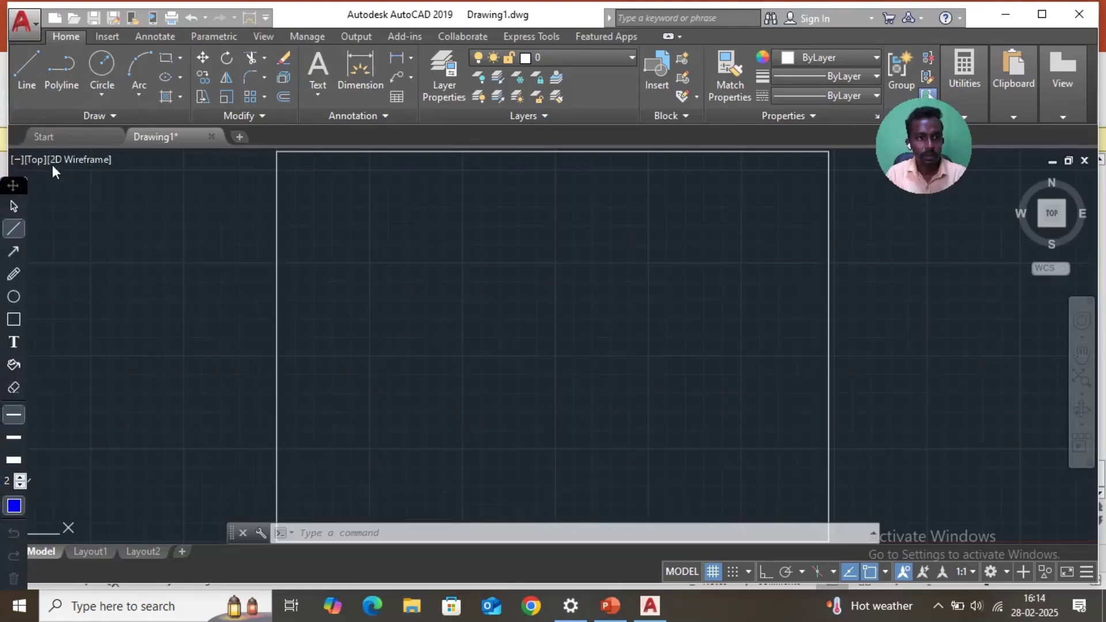
click(19, 226)
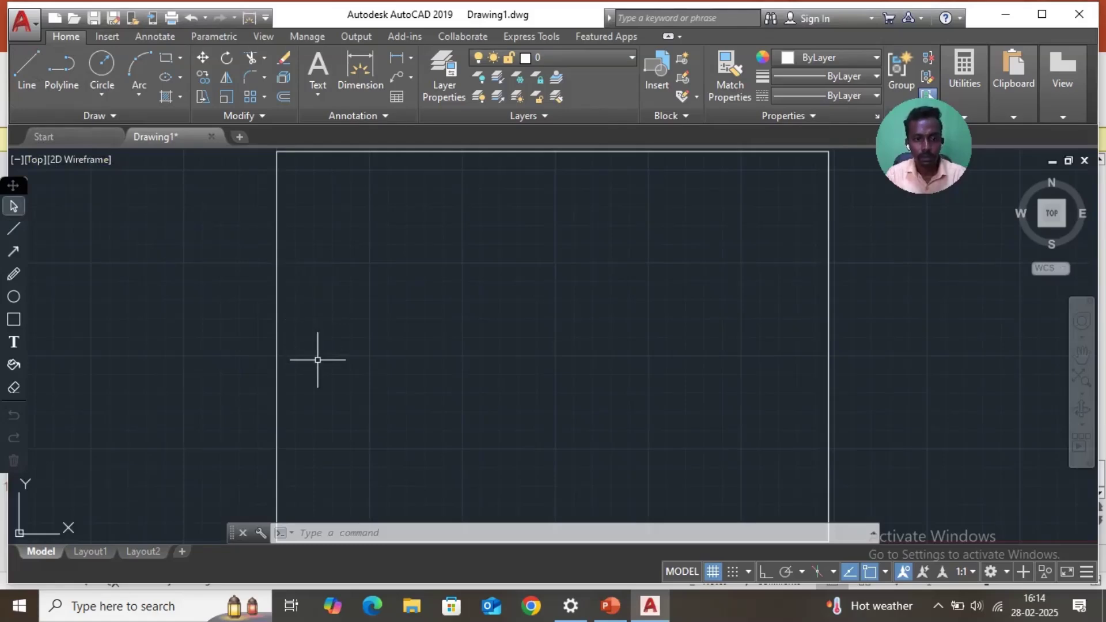
click(765, 570)
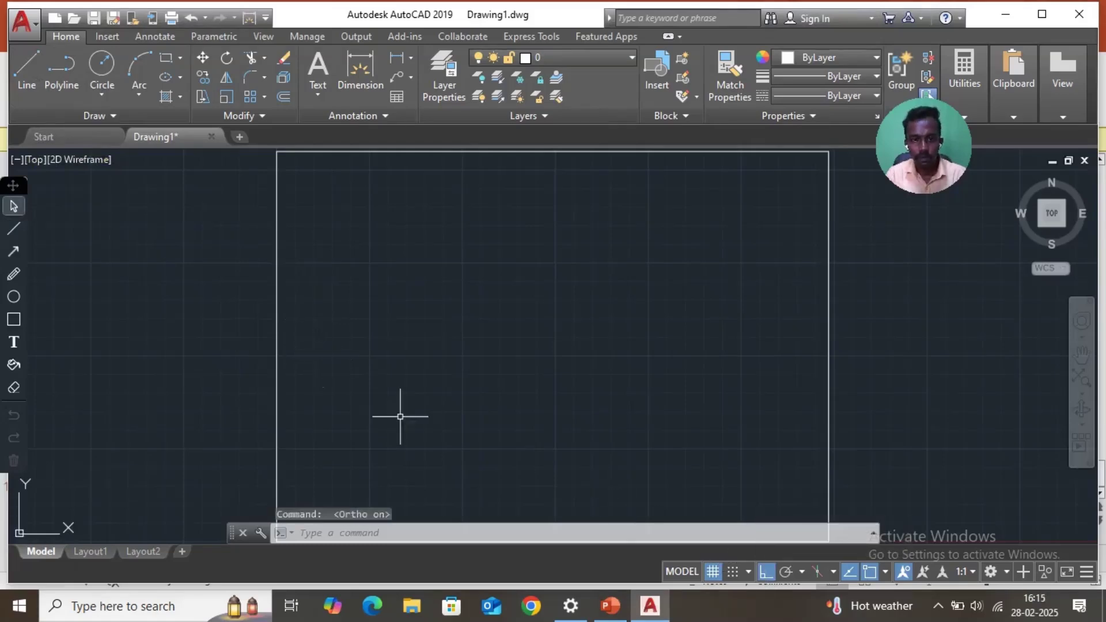
click(317, 344)
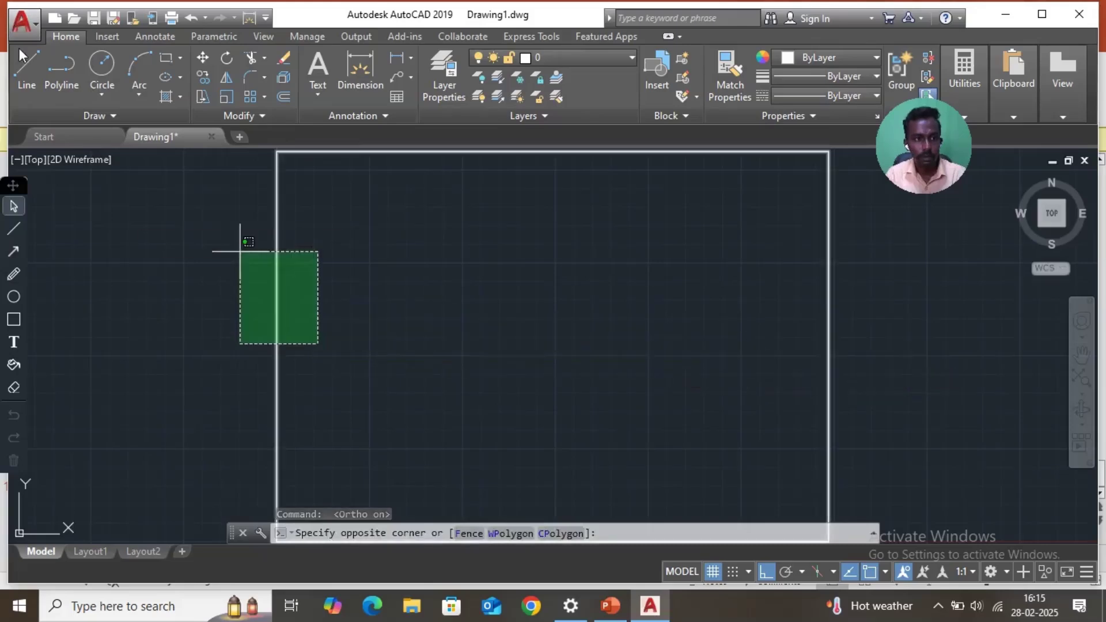
Step: Draw a horizontal reference line across the middle of the sheet
click(27, 69)
click(313, 351)
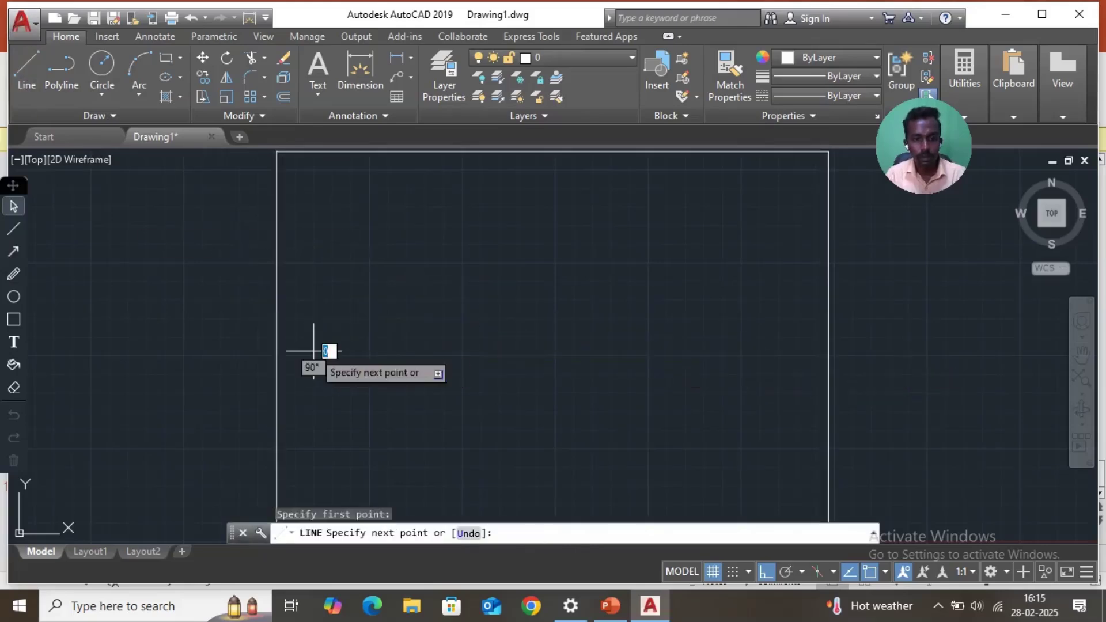
click(743, 356)
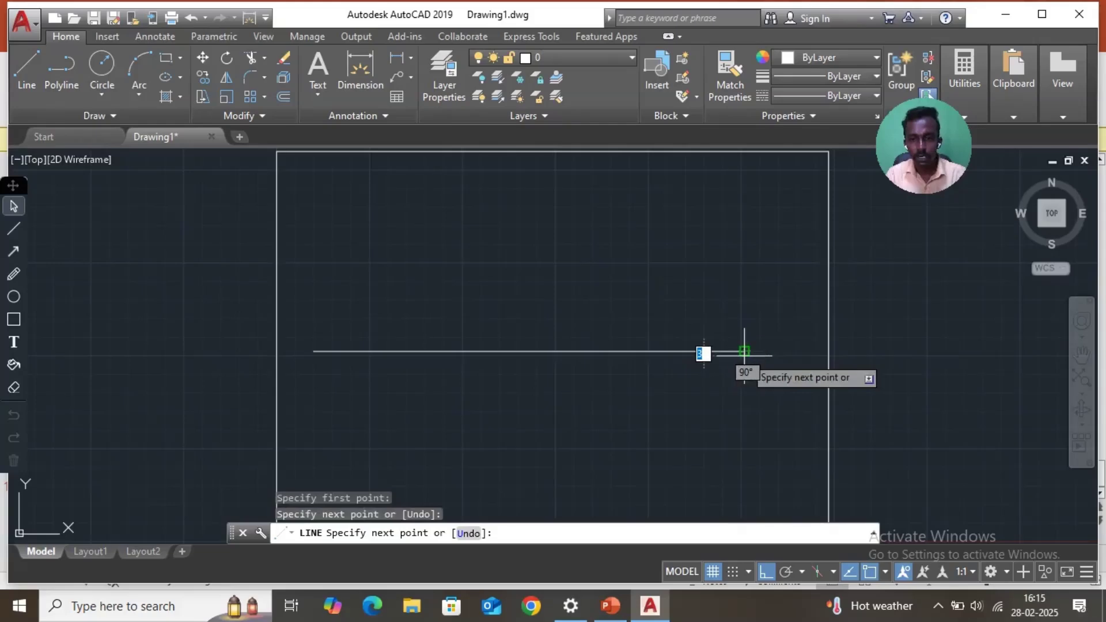
key(Escape)
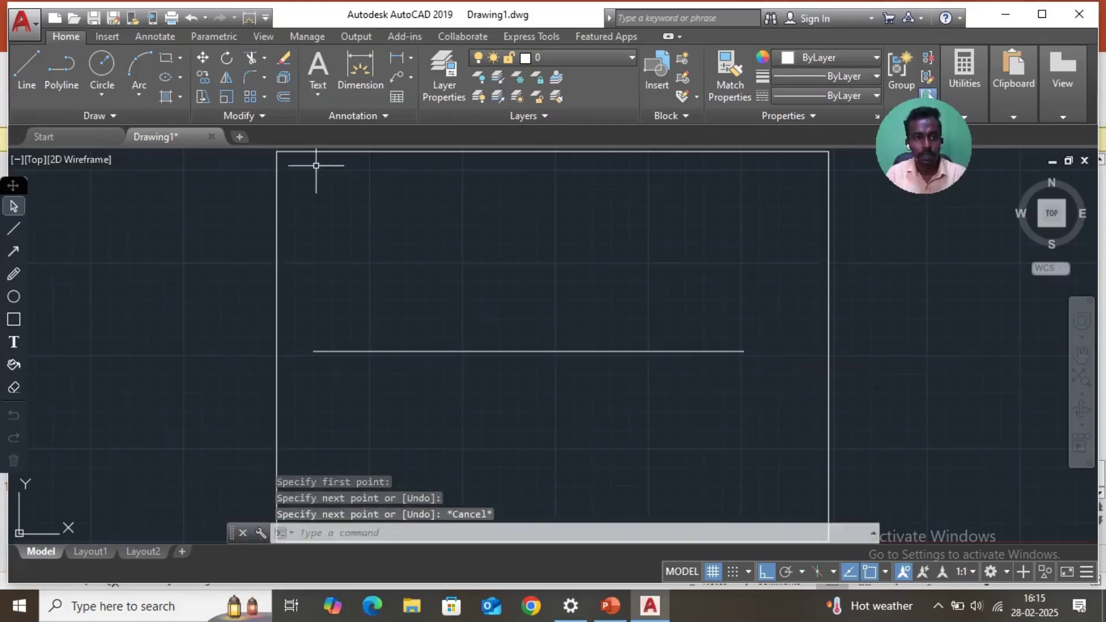
Step: Draw a five-sided polygon by edge, with a 30 mm edge below the reference line
click(182, 57)
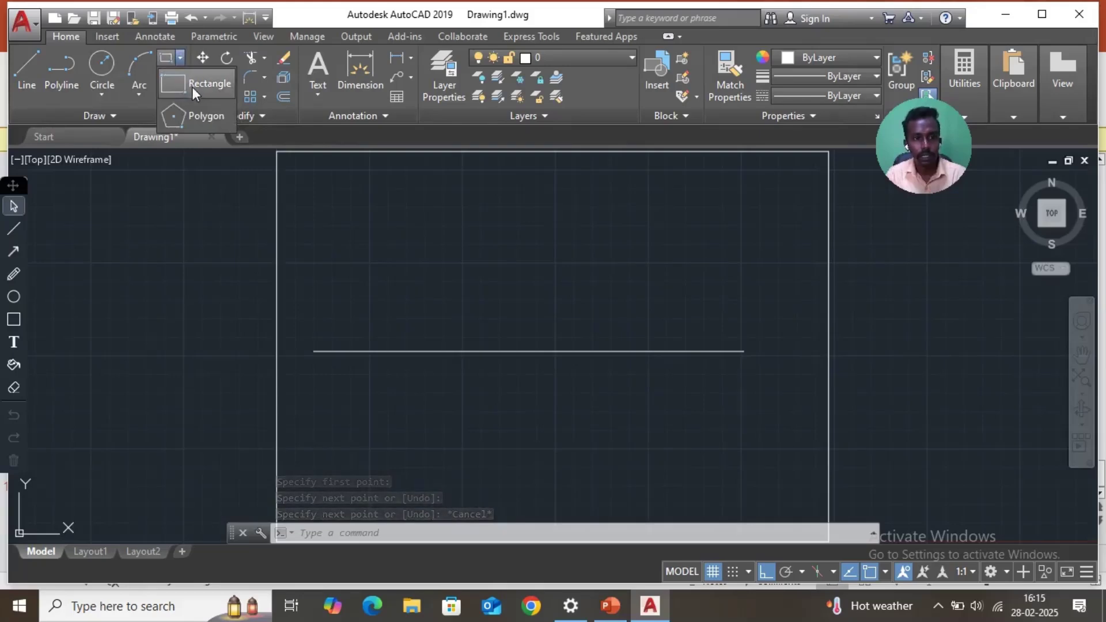
click(196, 119)
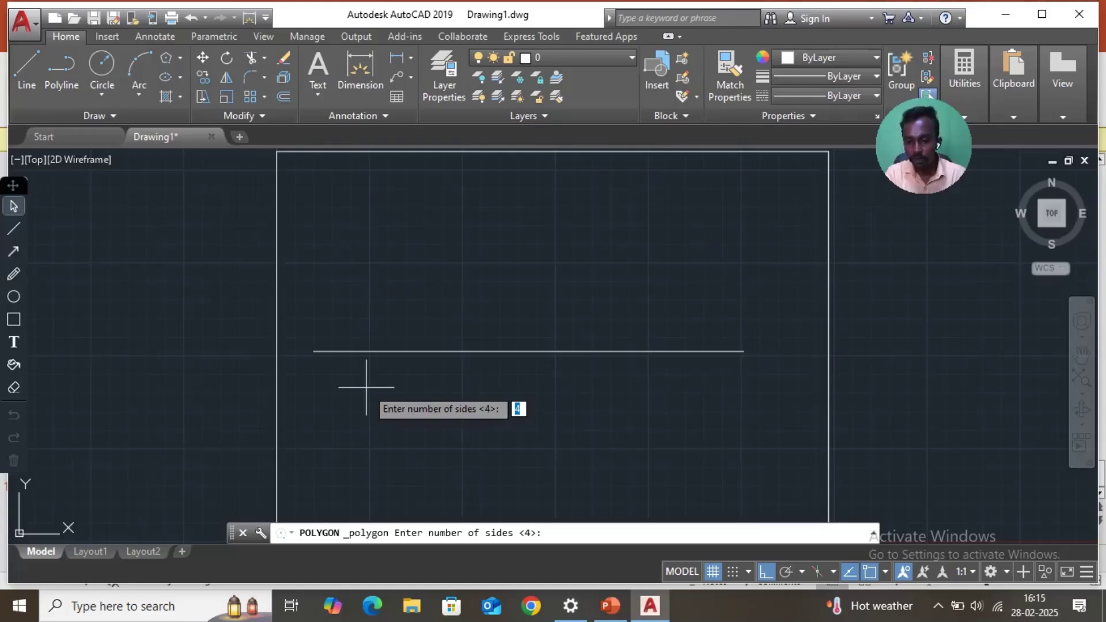
text(5)
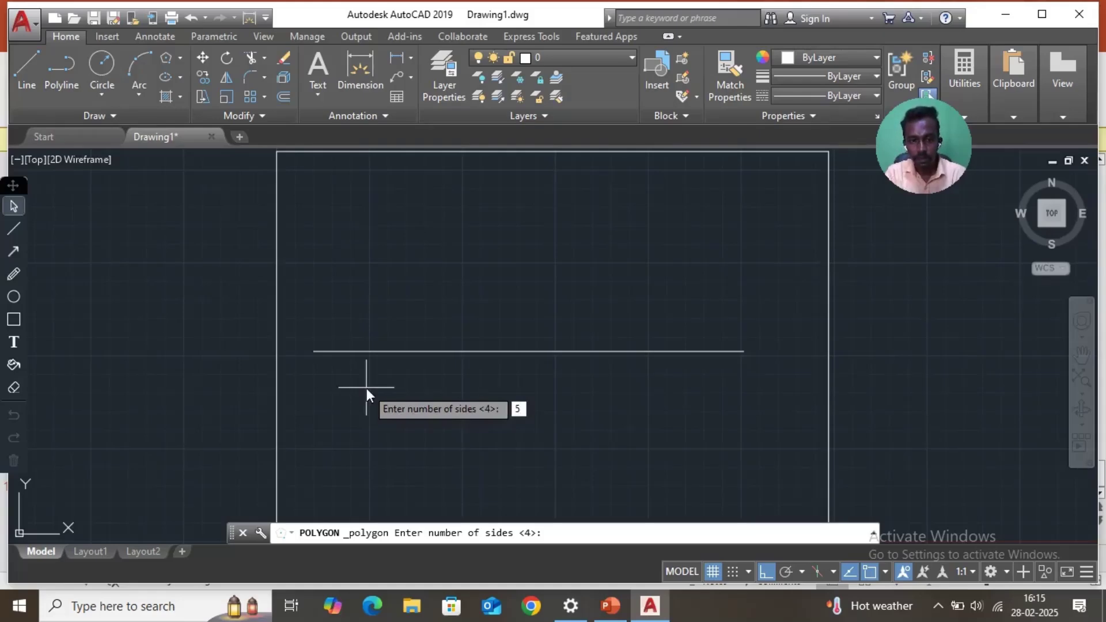
key(Return)
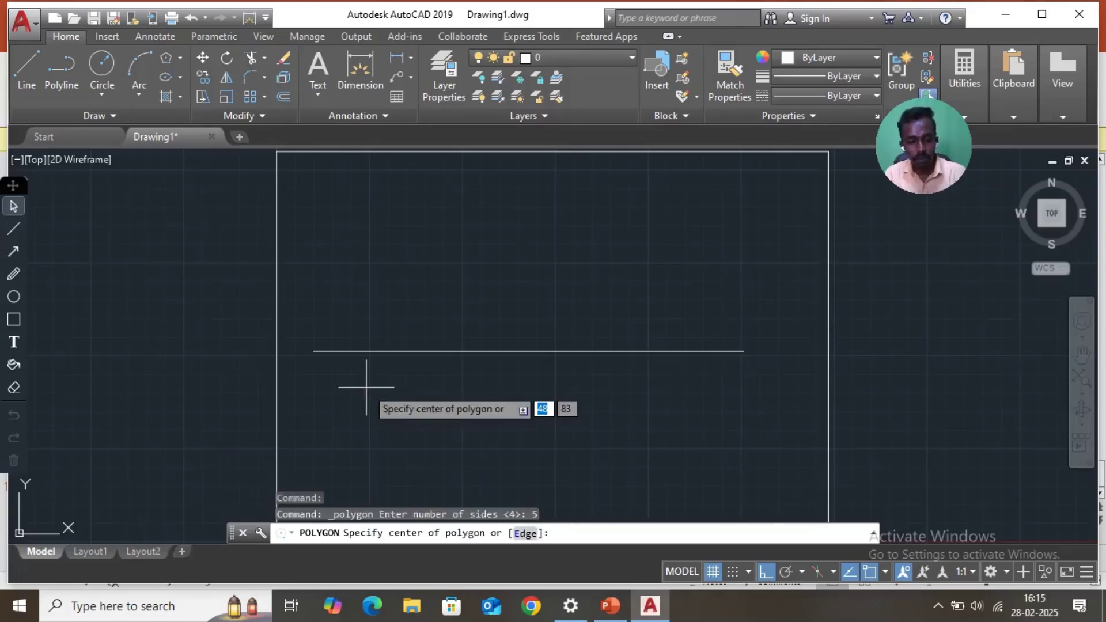
text(e)
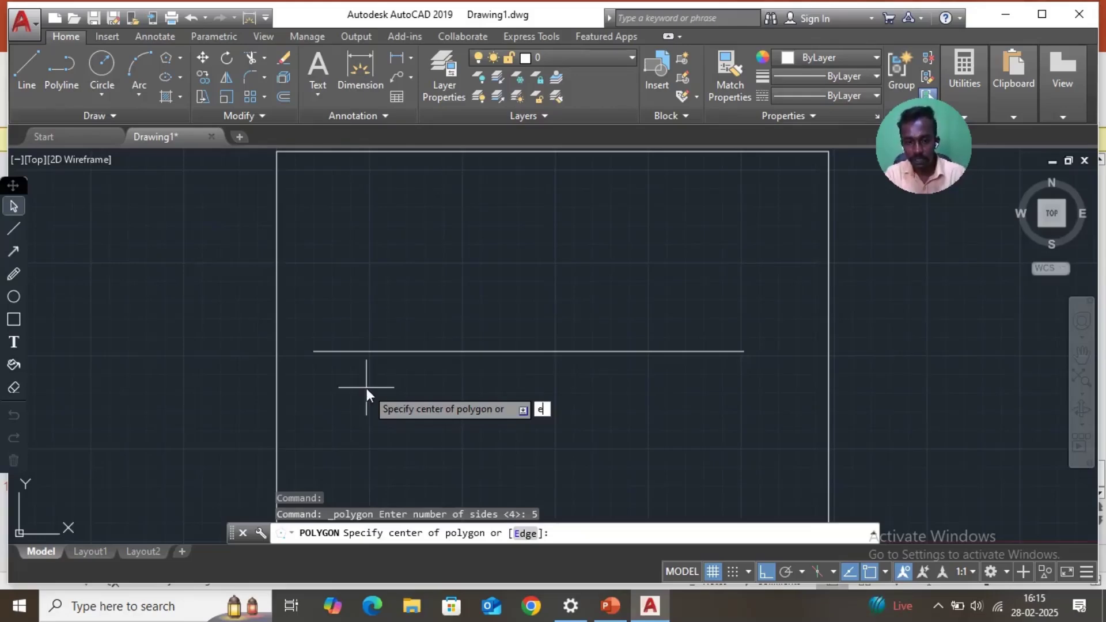
key(Return)
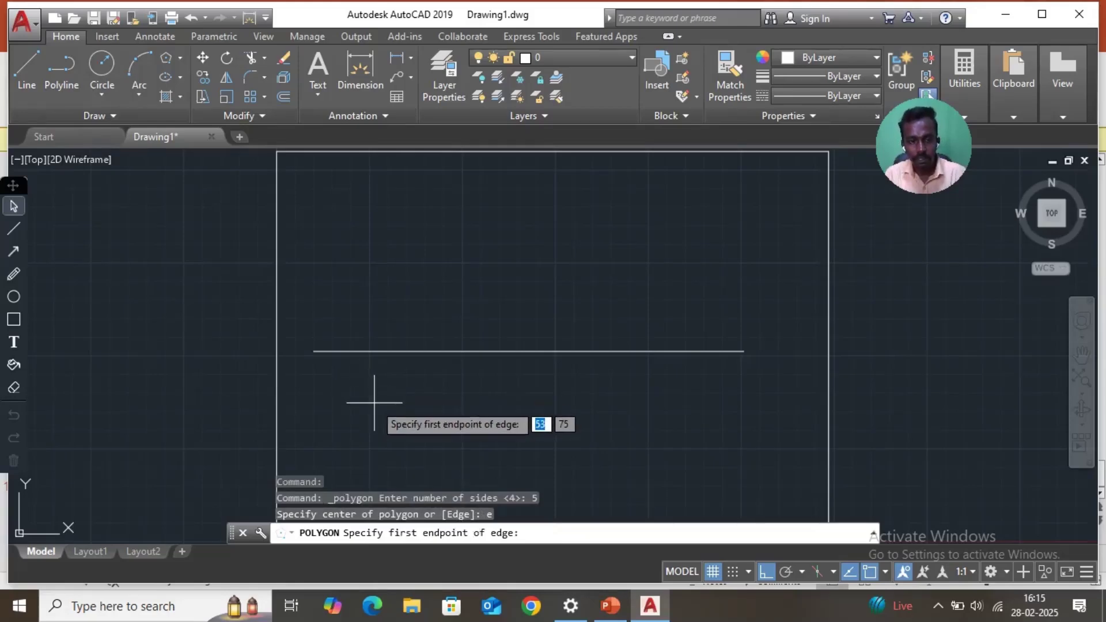
click(369, 391)
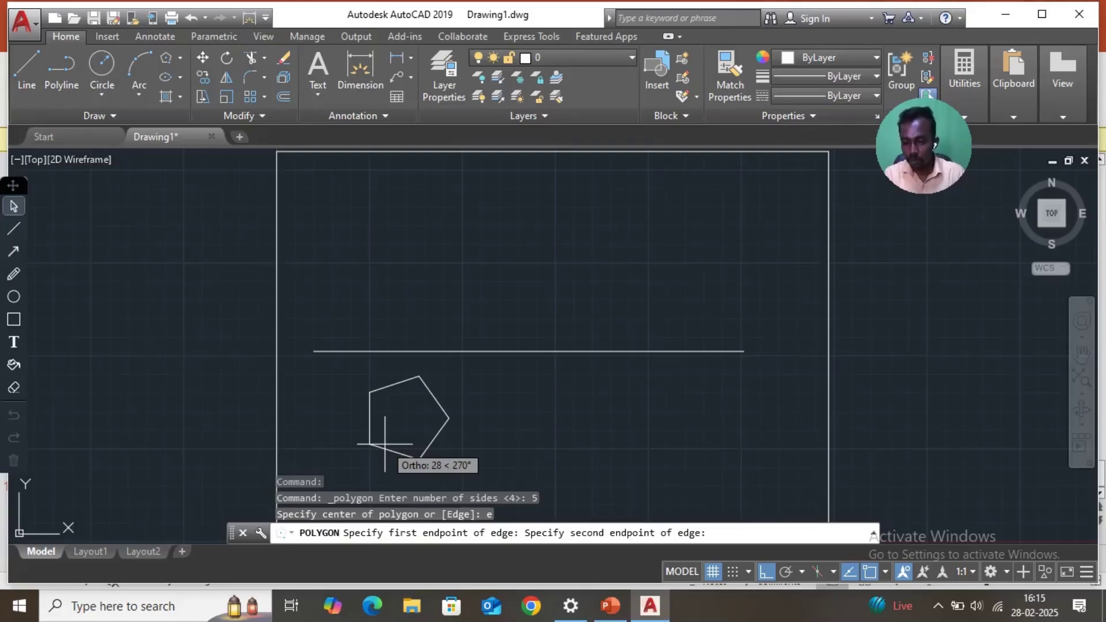
text(30)
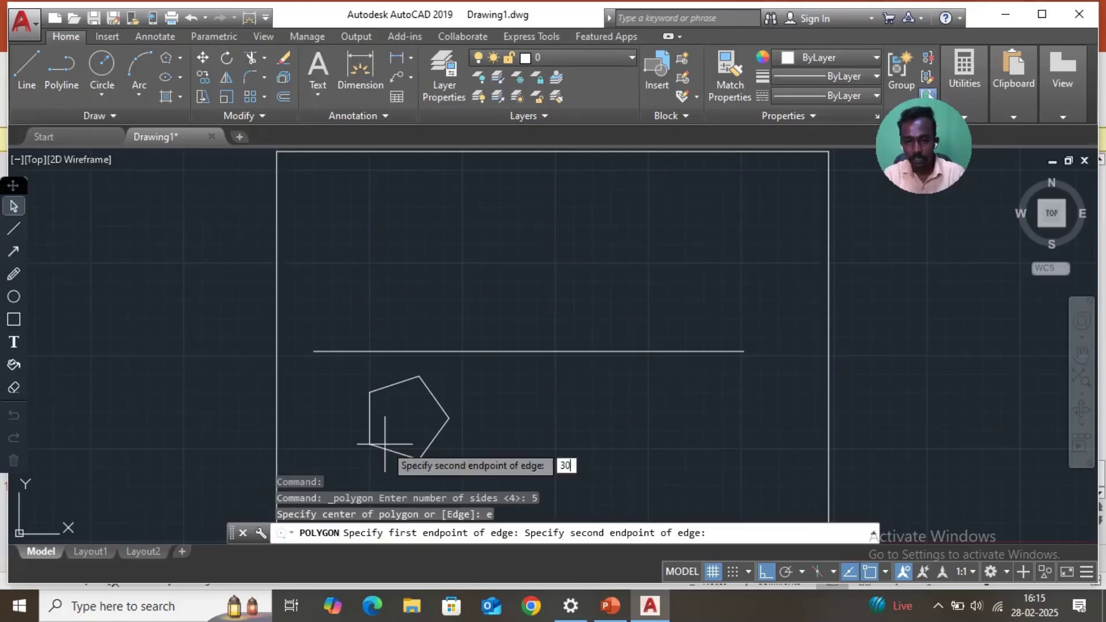
key(Return)
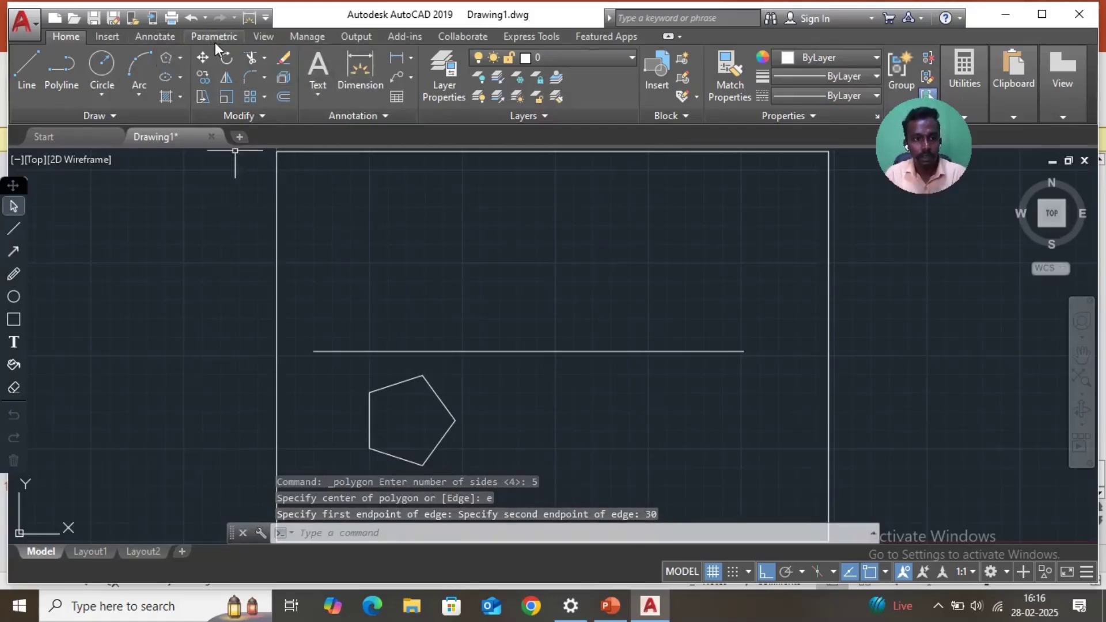
Step: Edit the ISO-25 dimension style to use a text height of 5
click(167, 36)
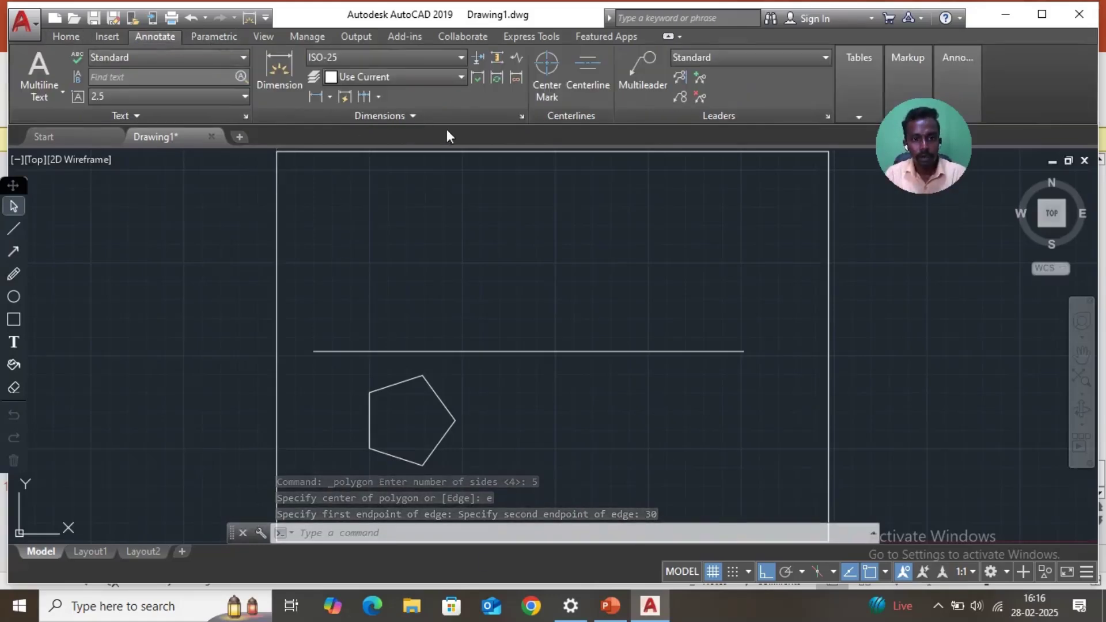
click(521, 117)
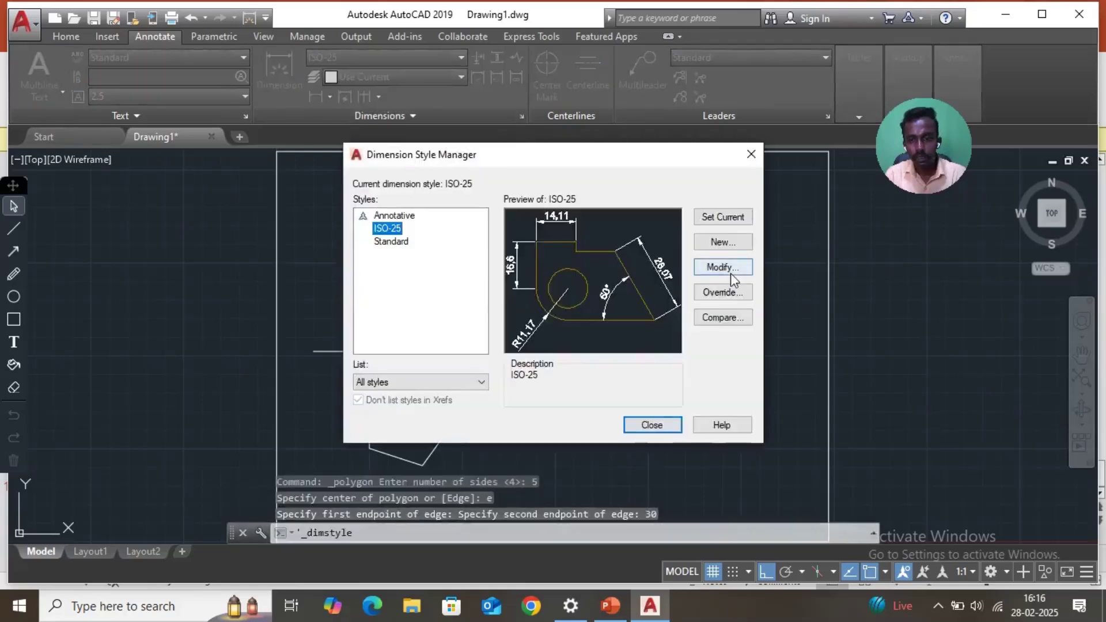
click(719, 267)
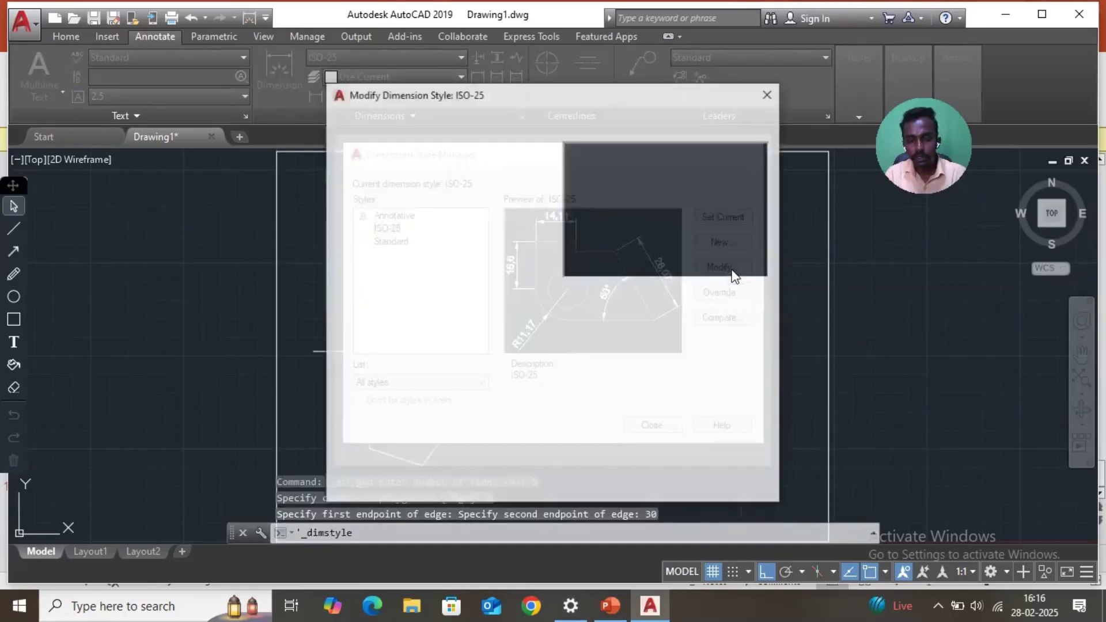
click(410, 123)
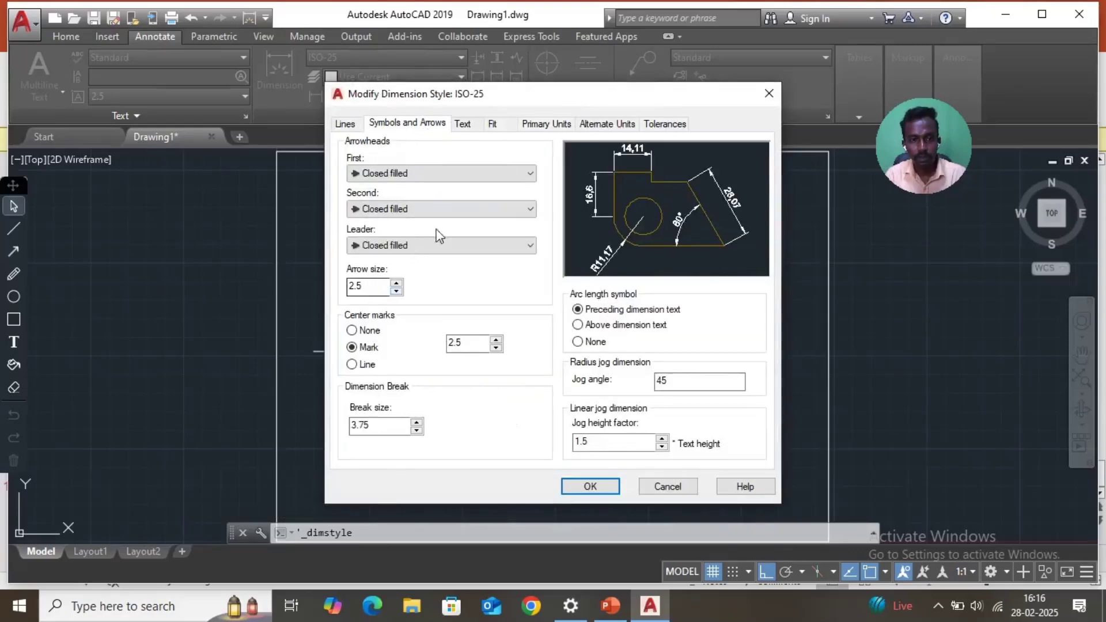
click(465, 124)
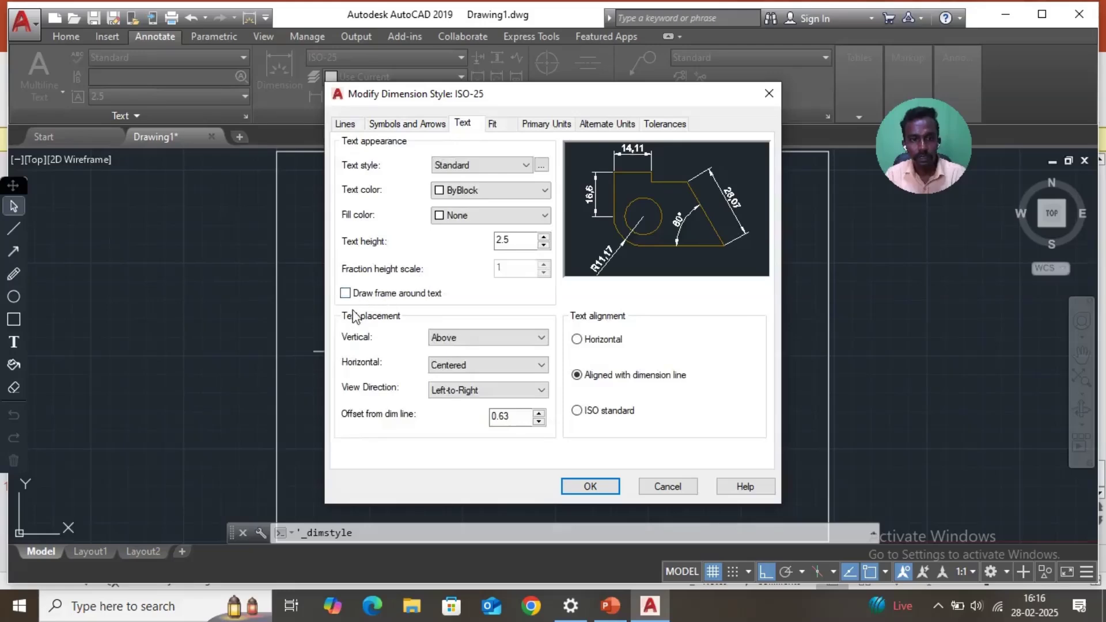
double_click(504, 240)
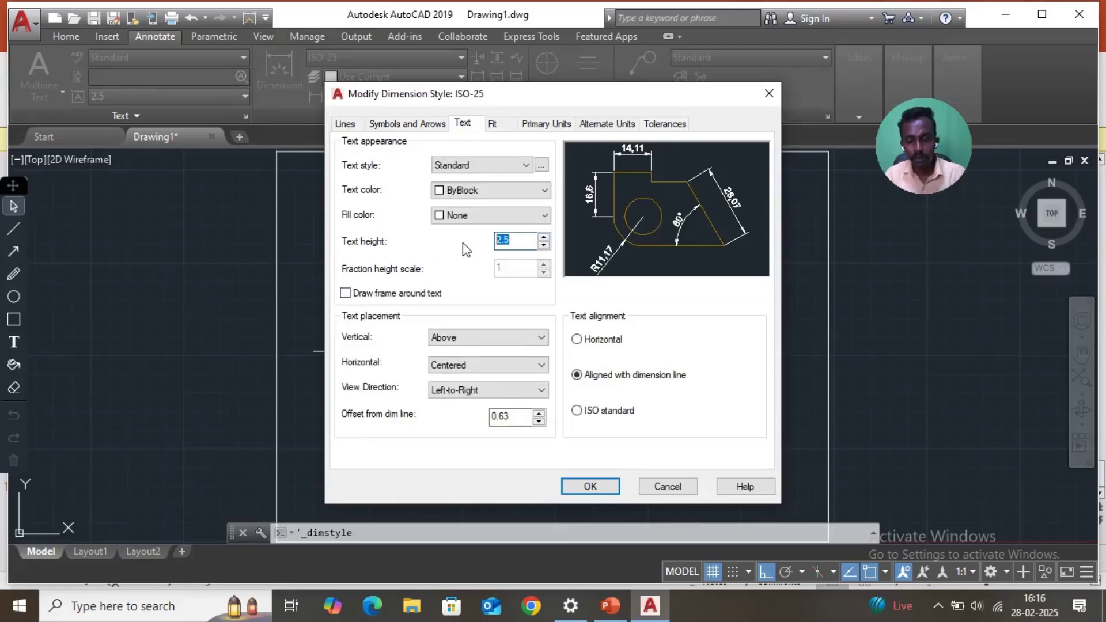
text(5)
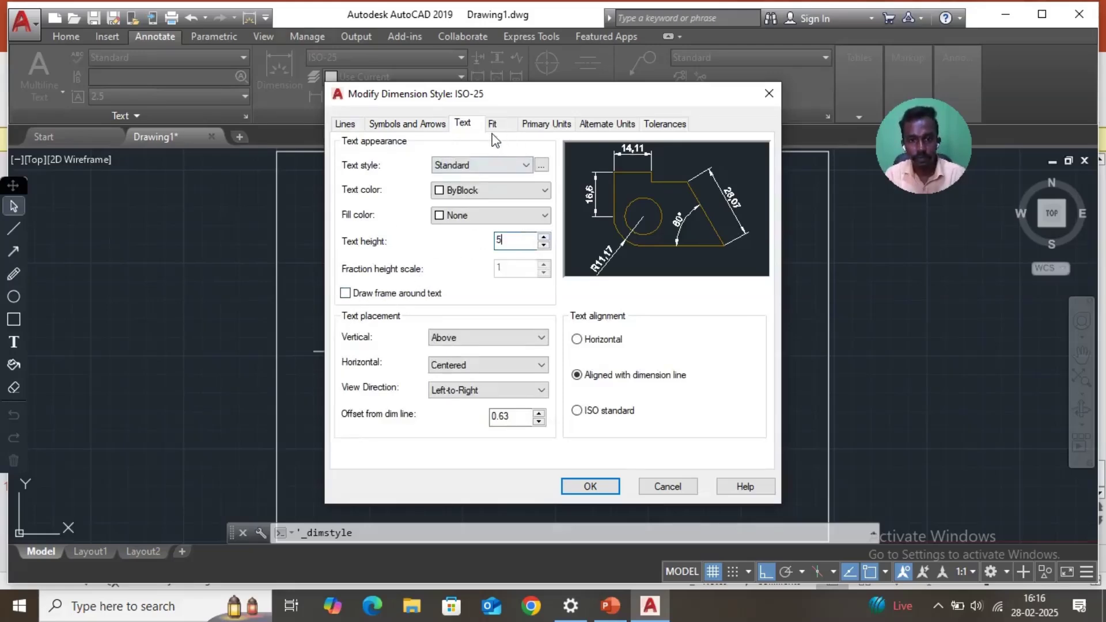
Step: Set ISO-25 primary unit precision to 0 and make it the current style
click(546, 123)
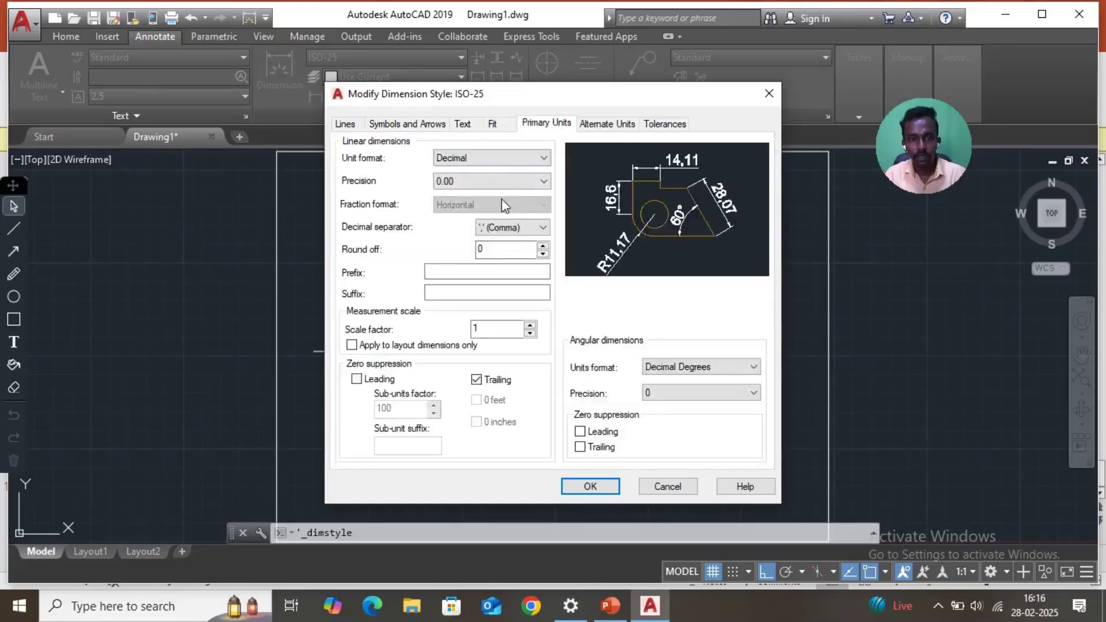
click(486, 179)
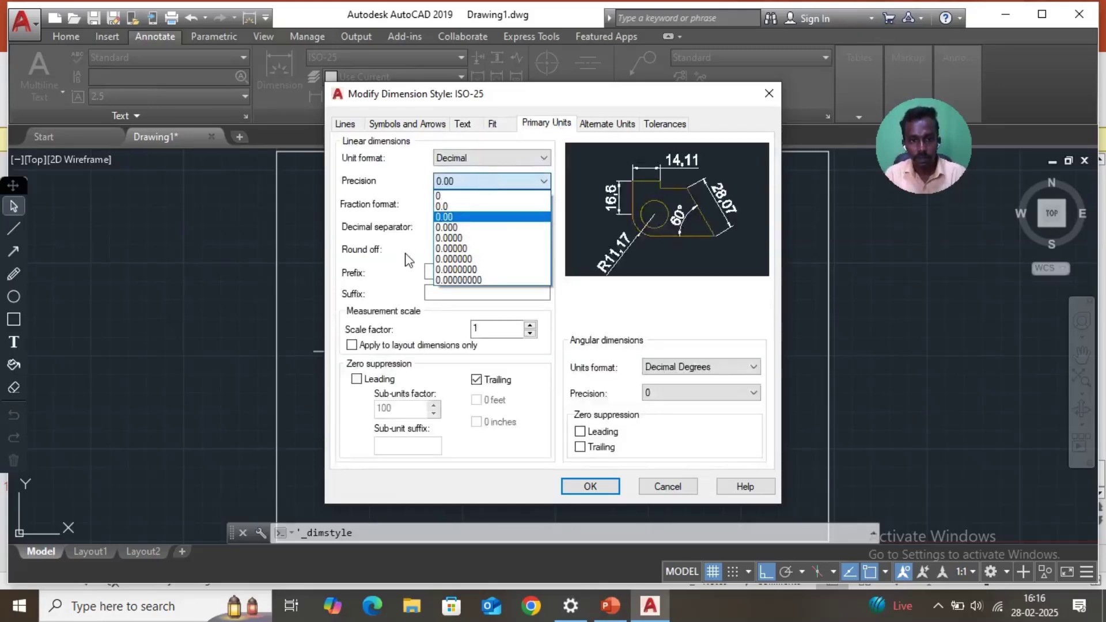
click(458, 196)
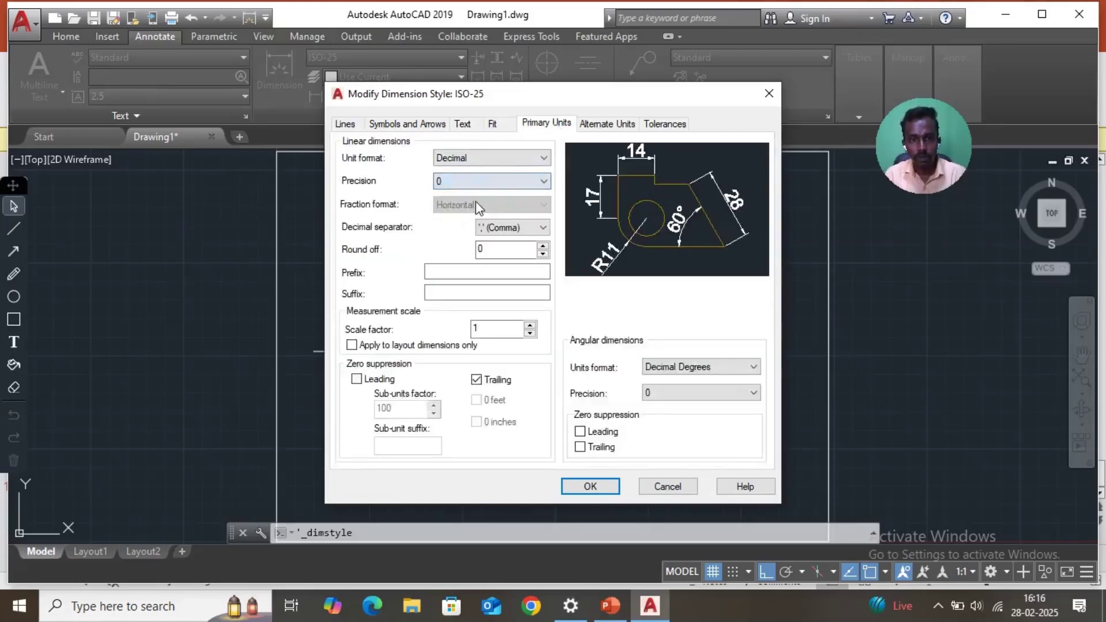
click(599, 486)
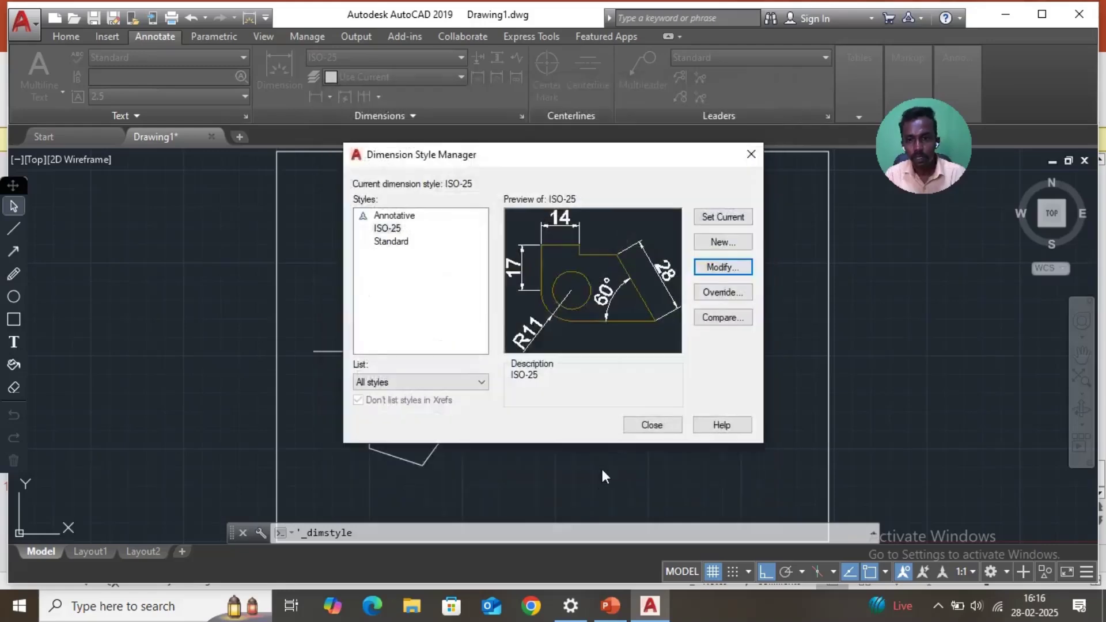
click(722, 220)
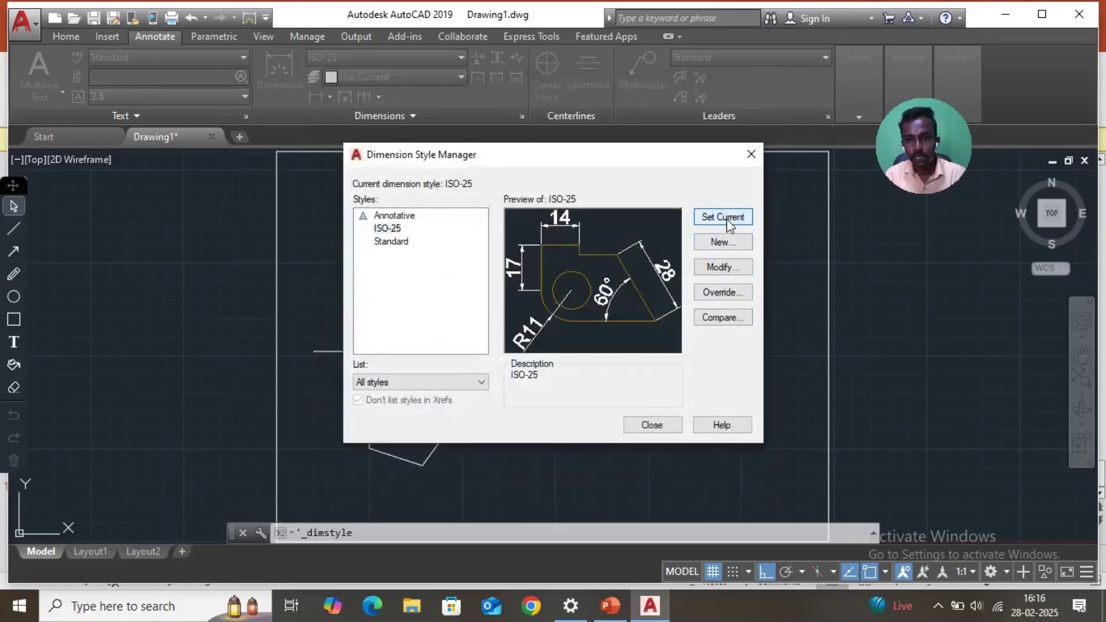
click(646, 426)
Step: Add a vertical 30 linear dimension to the left of the pentagon's left edge
click(281, 73)
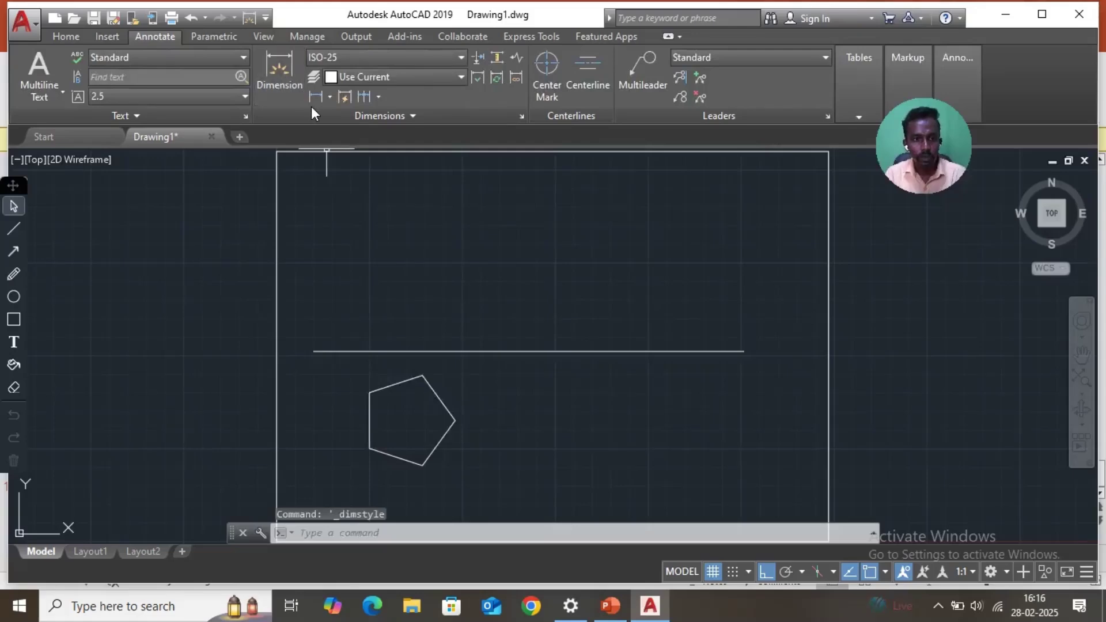
click(369, 393)
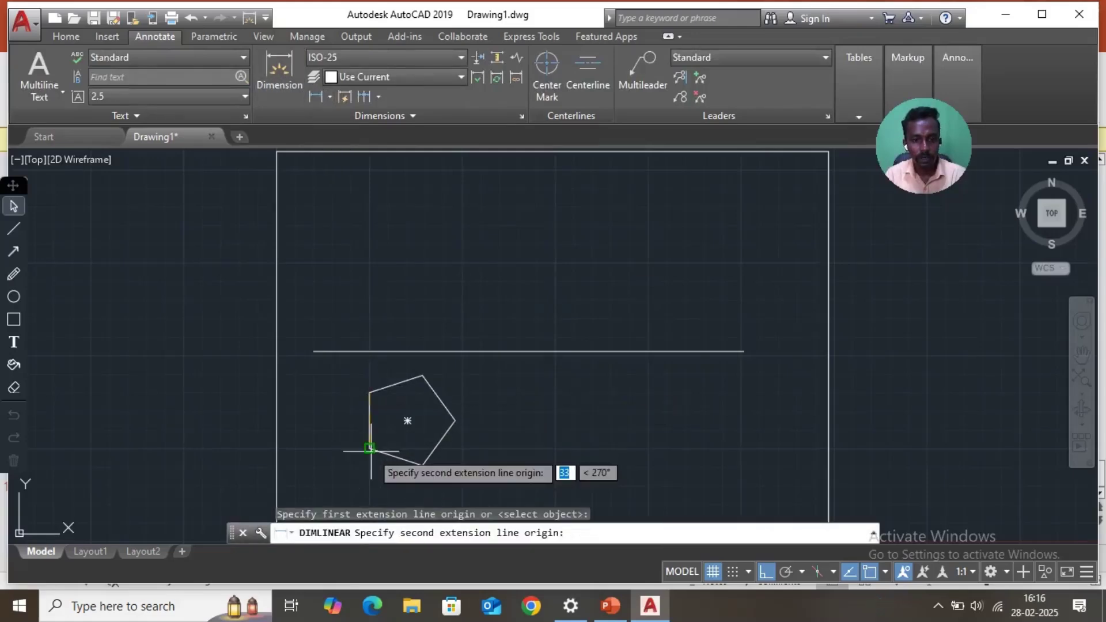
click(370, 447)
click(343, 465)
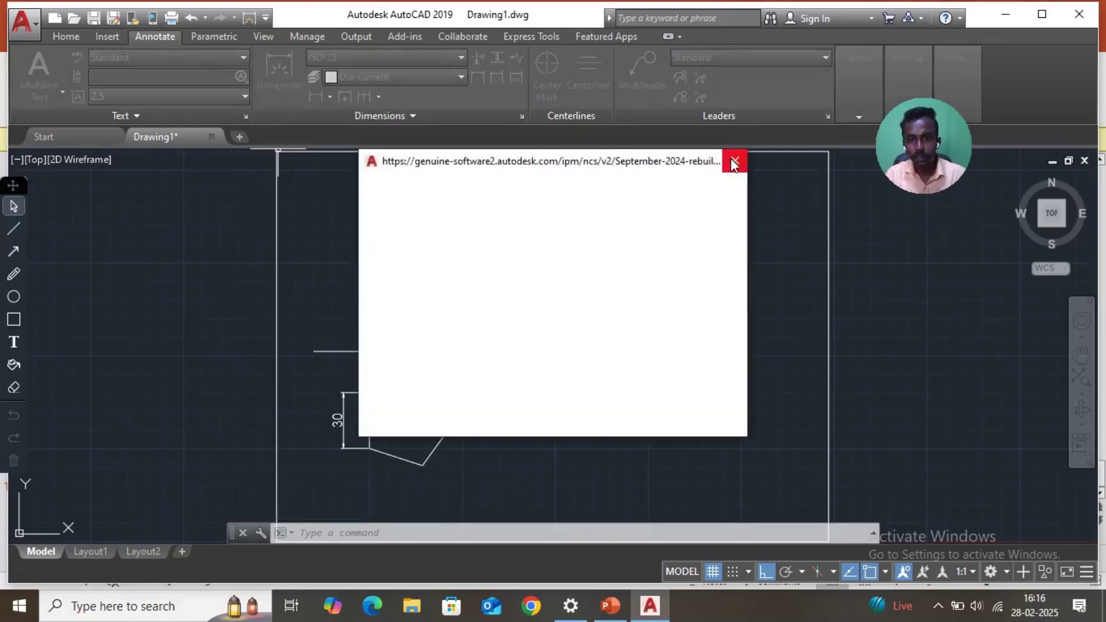
click(733, 162)
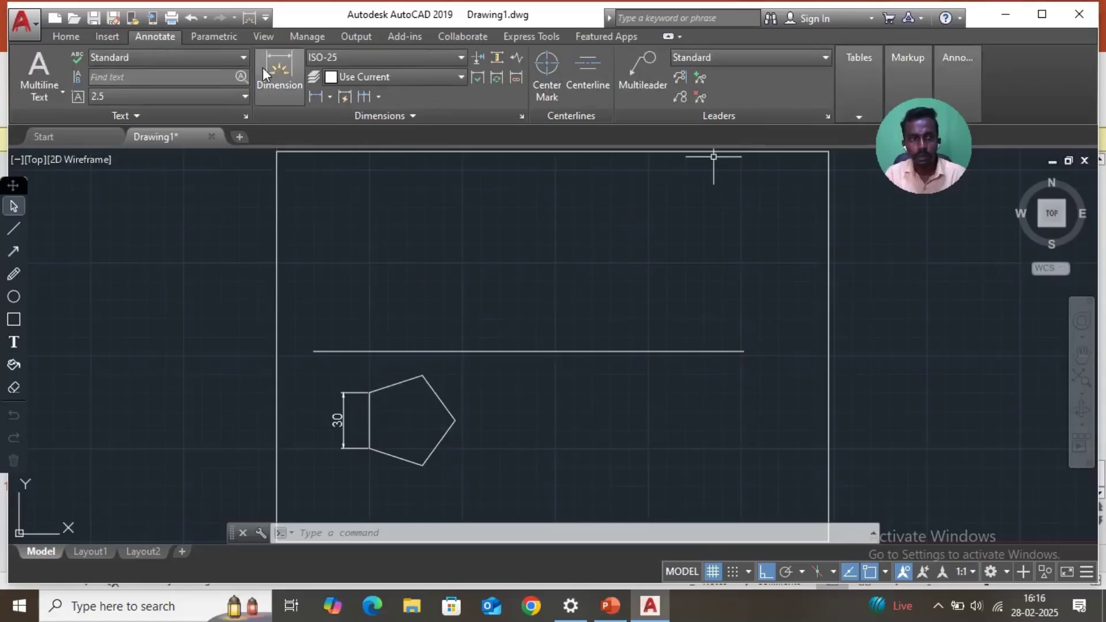
click(65, 36)
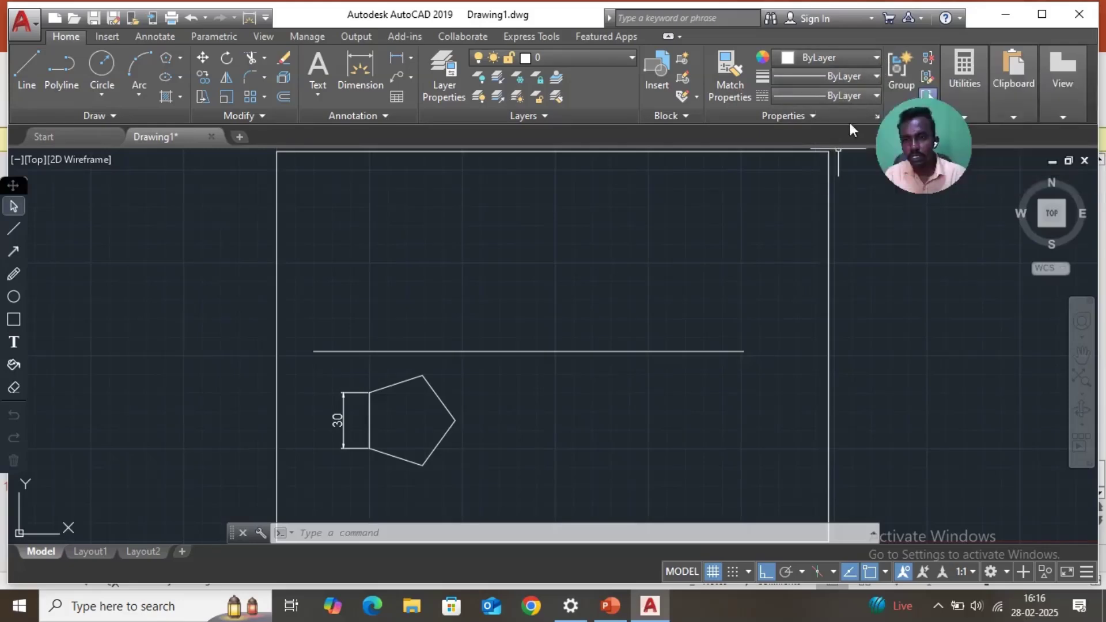
Step: Make yellow the current colour and draw a projector from the upper-left corner to the reference line
click(876, 60)
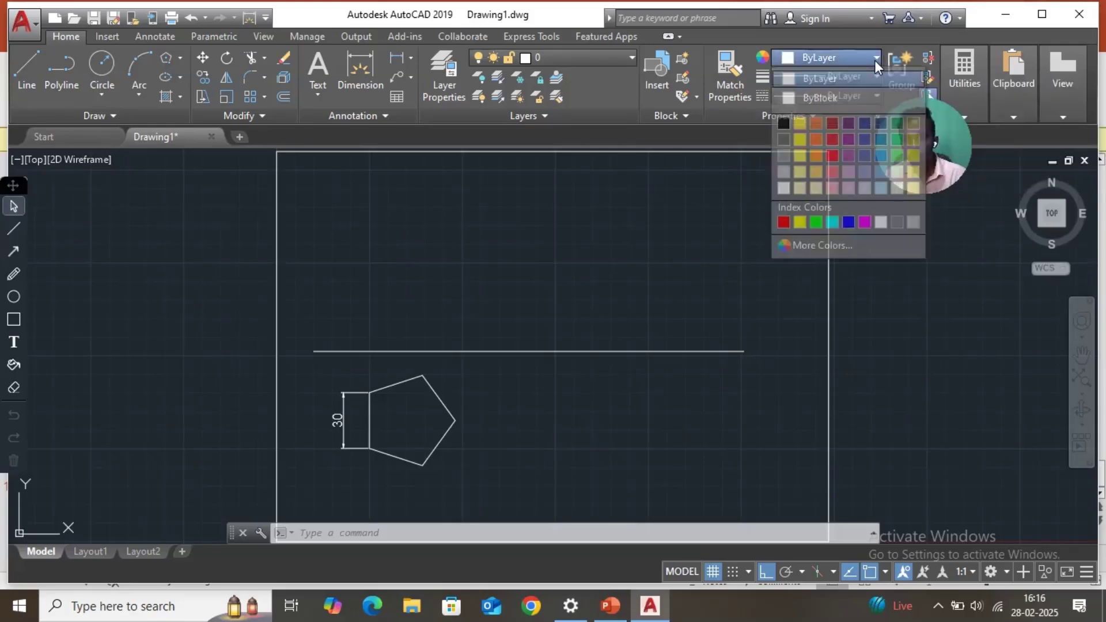
click(798, 123)
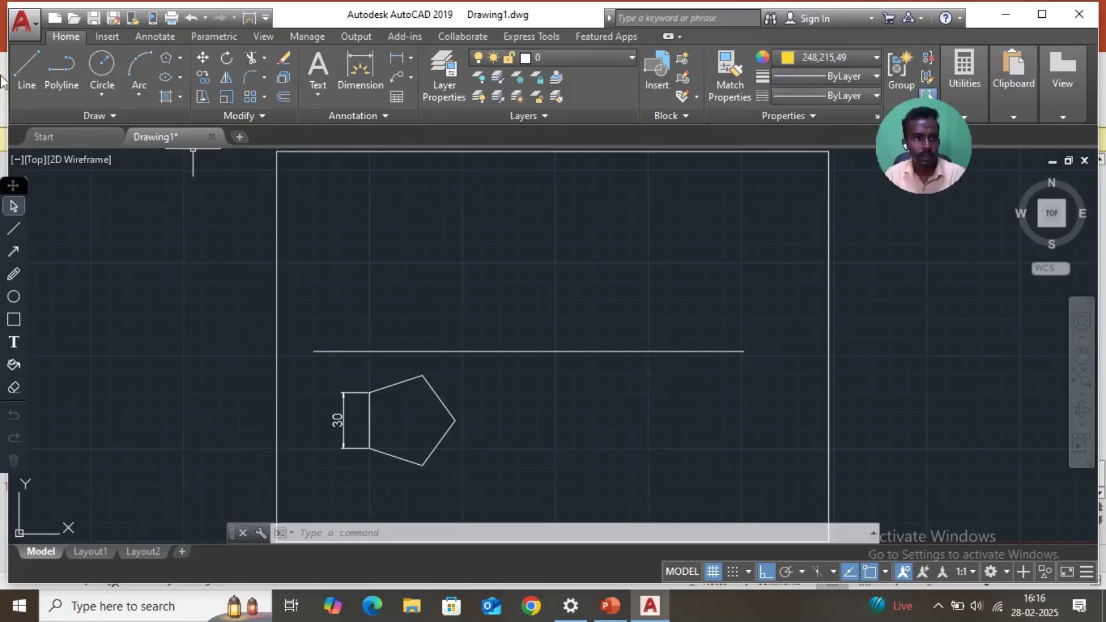
click(25, 68)
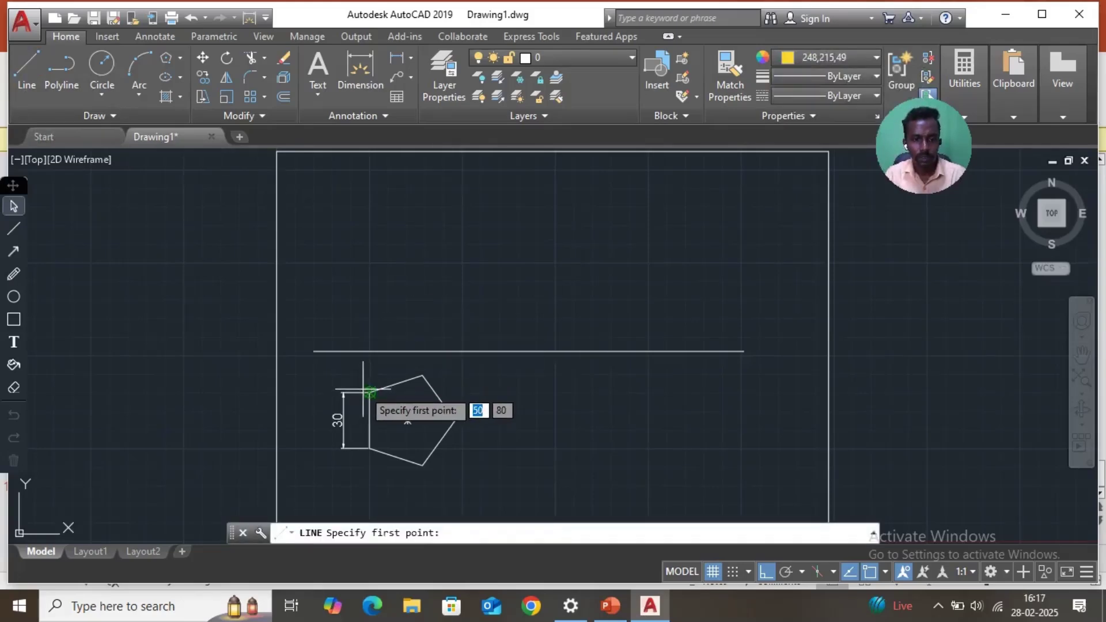
click(369, 393)
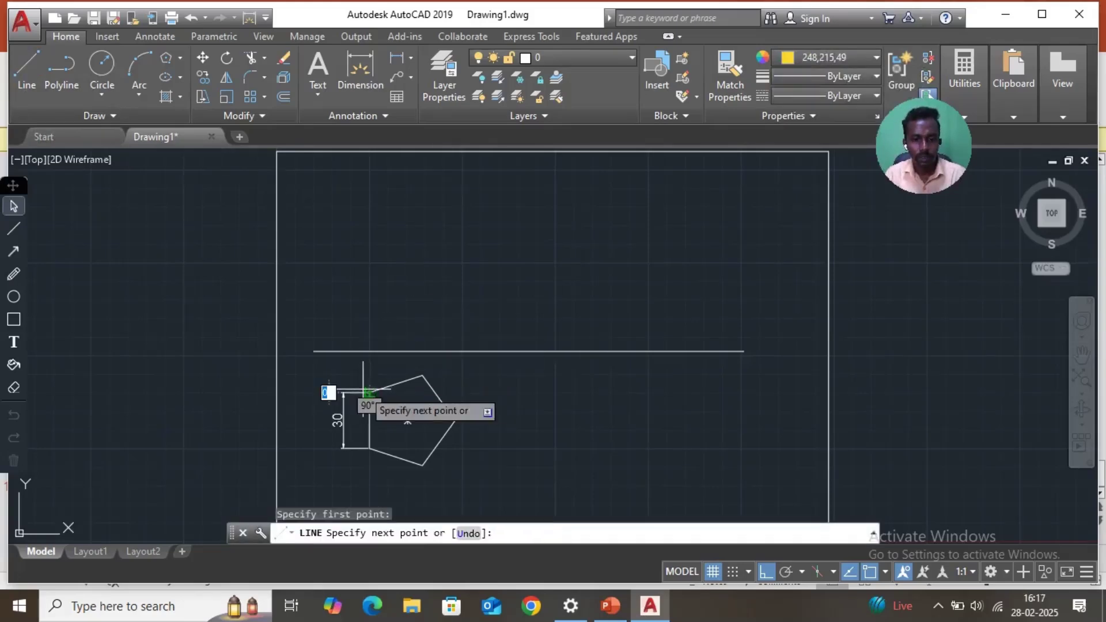
click(369, 351)
key(Return)
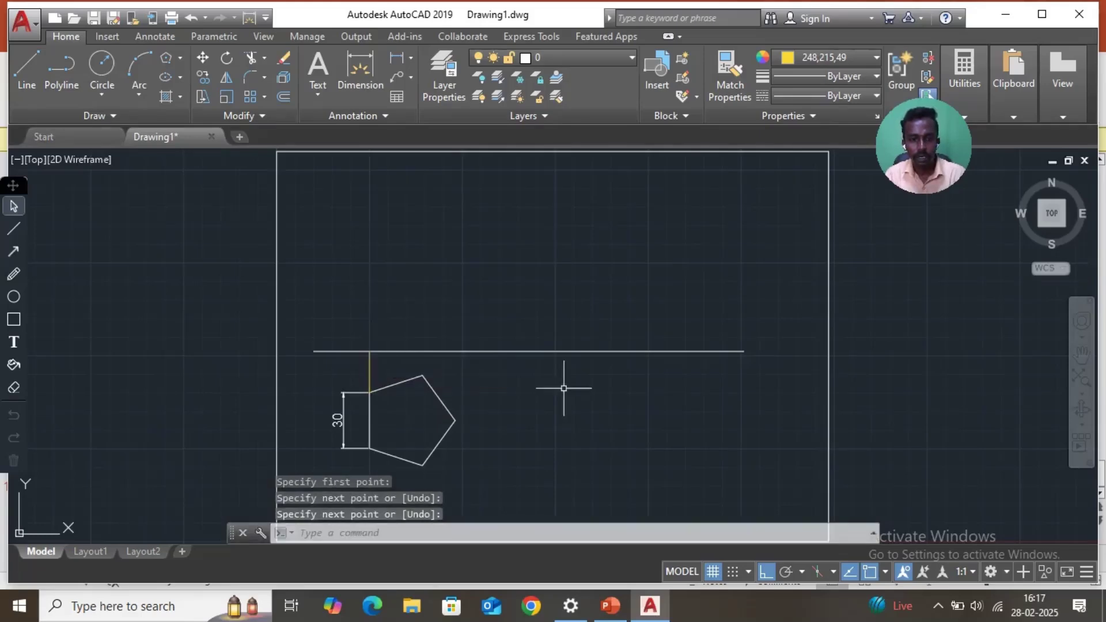
Step: Draw yellow projectors from the top, right and bottom vertices up to the reference line
key(Return)
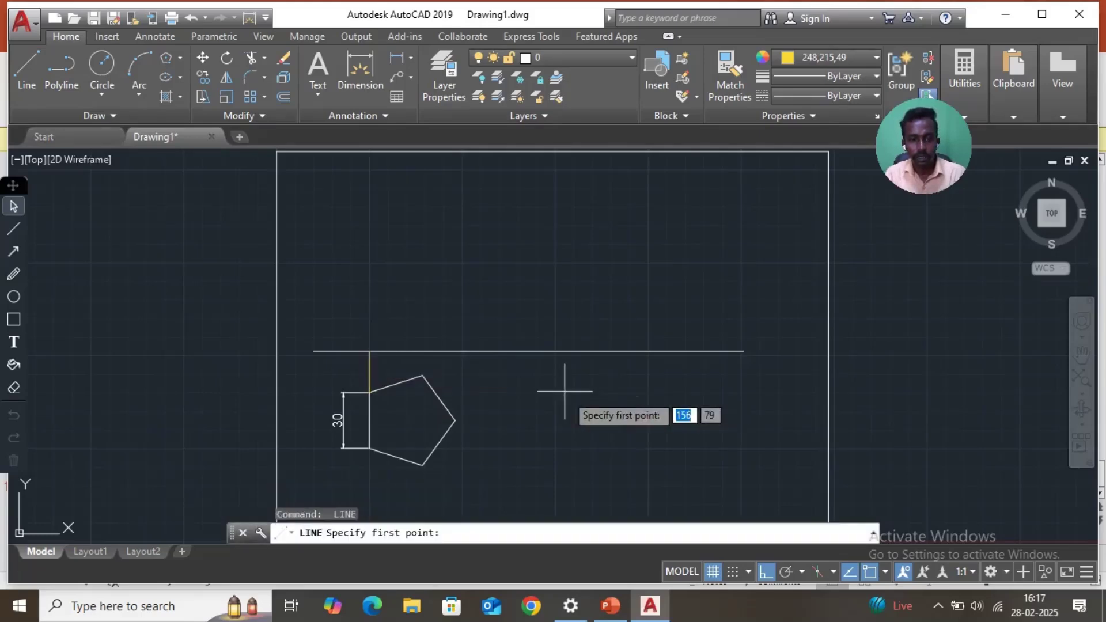
click(422, 375)
click(423, 351)
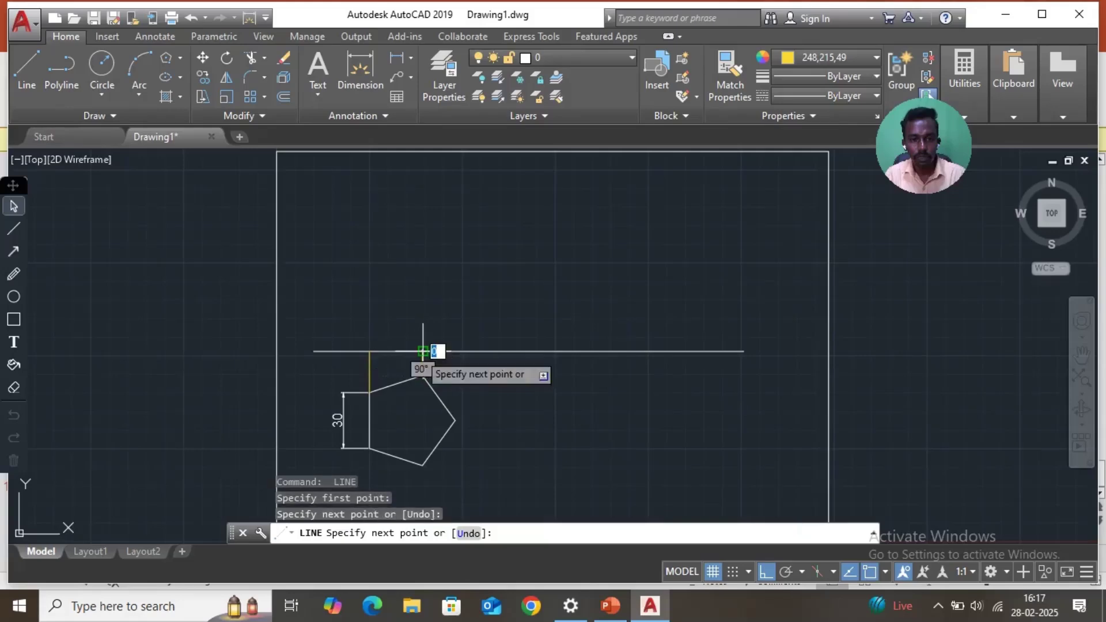
key(Return)
key(Return)
click(455, 420)
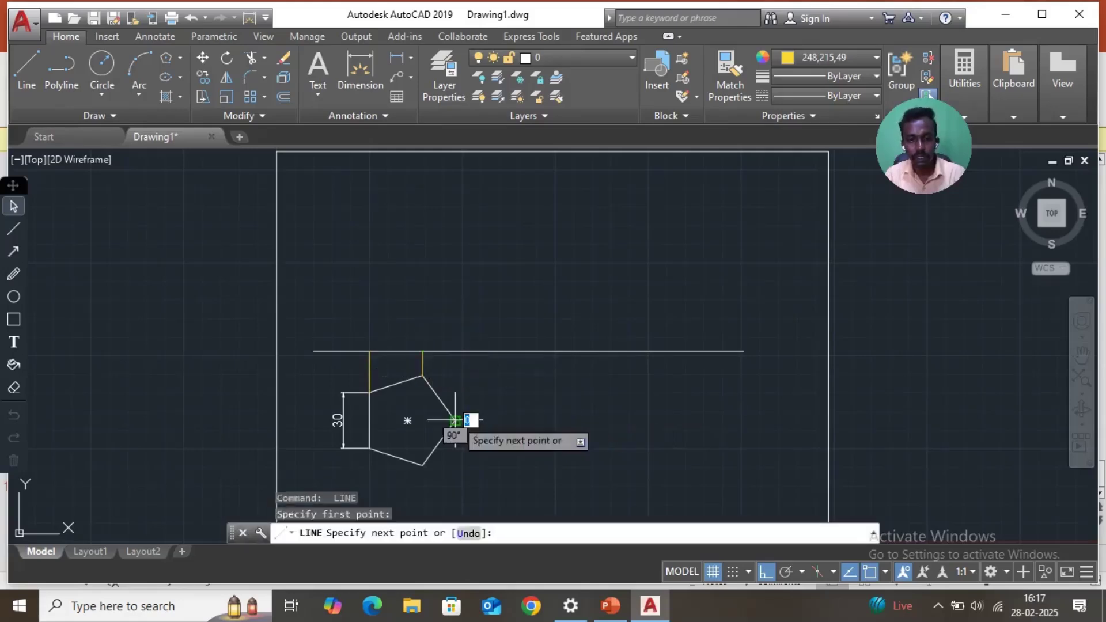
click(455, 350)
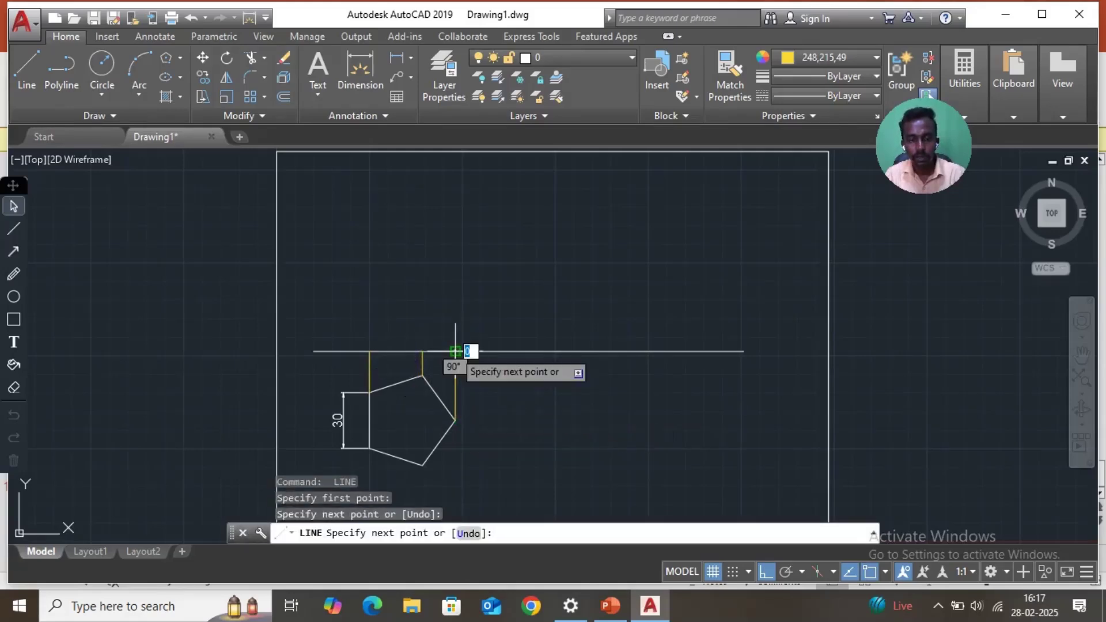
key(Return)
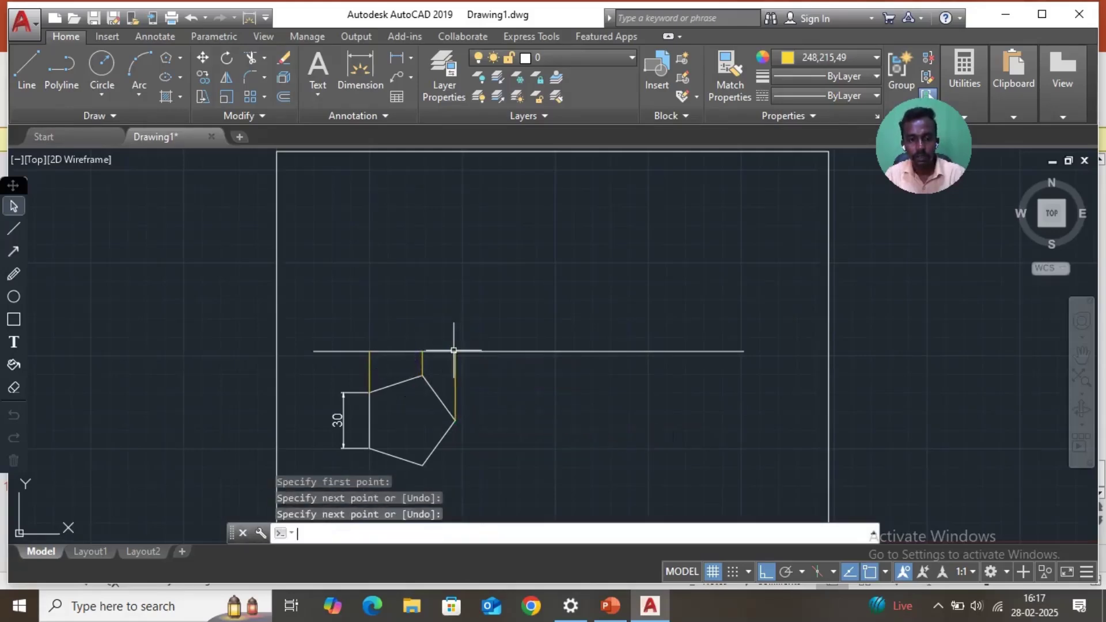
click(16, 67)
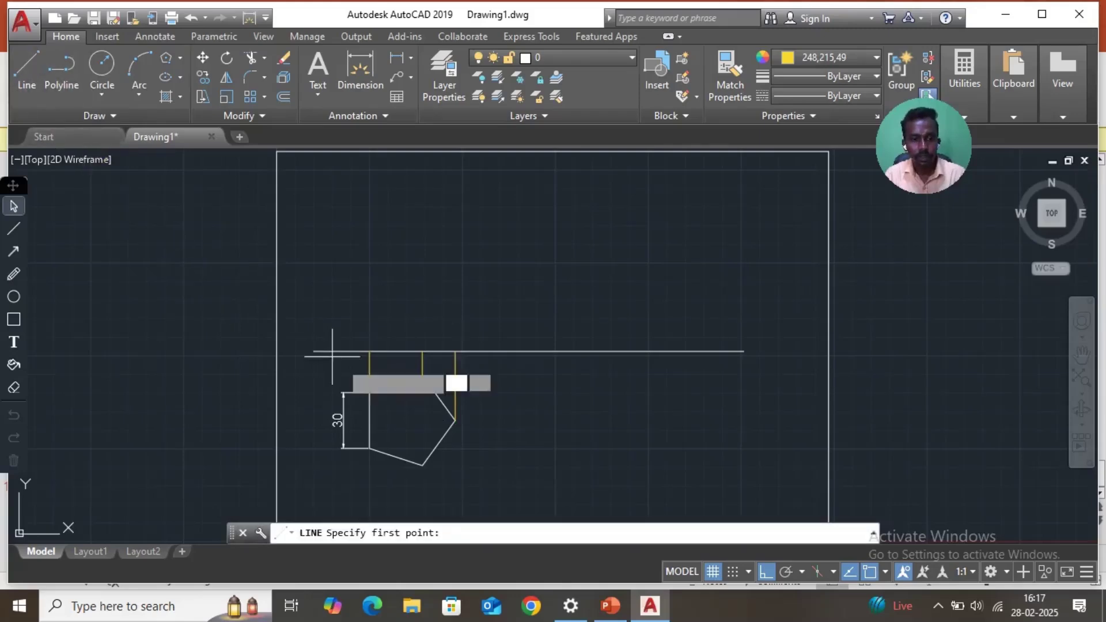
click(423, 465)
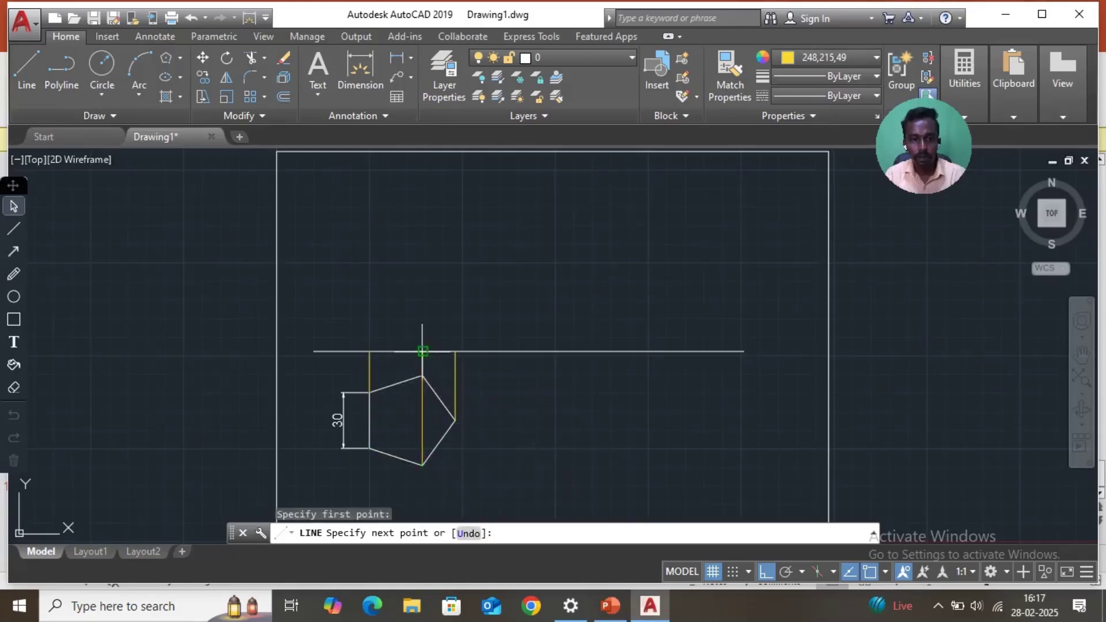
click(423, 350)
key(Escape)
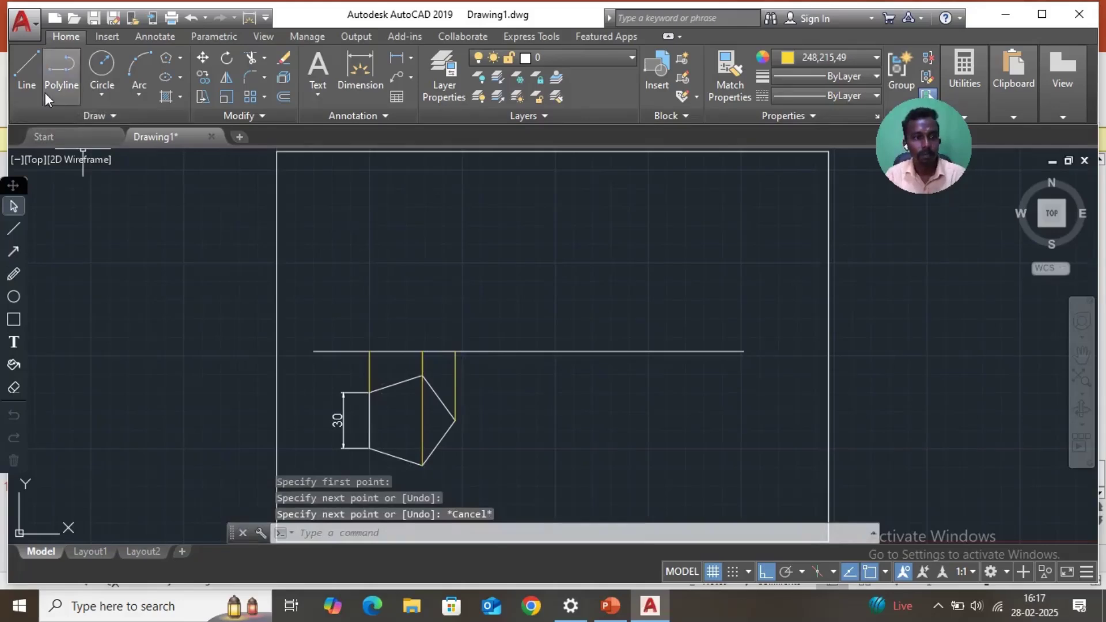
Step: Draw the top-view edge on the reference line between the left and middle projector tops
click(23, 68)
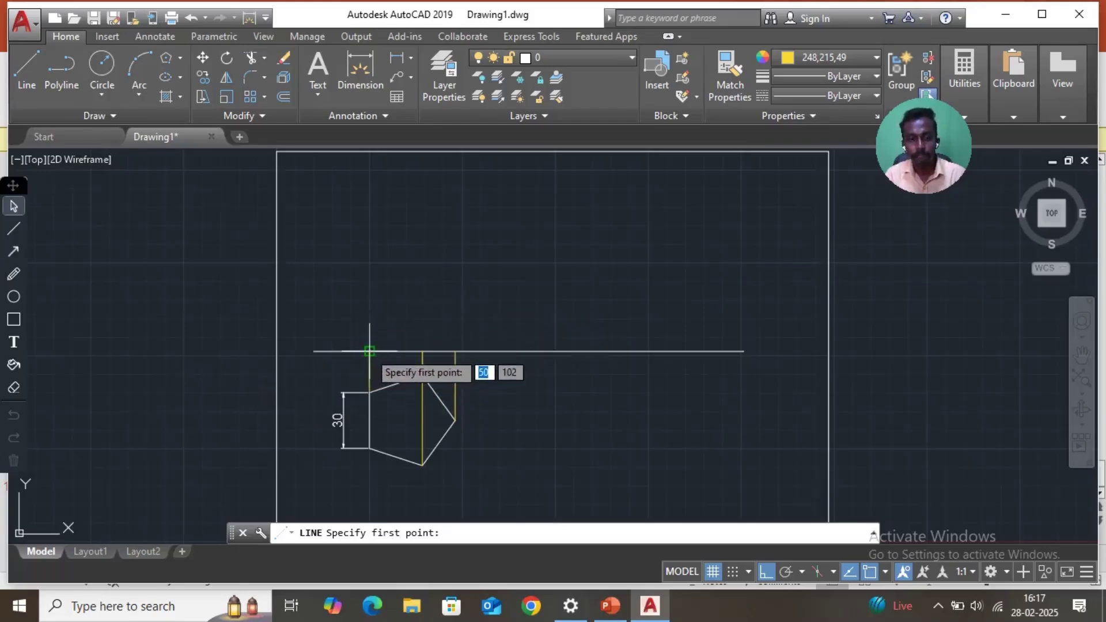
click(369, 351)
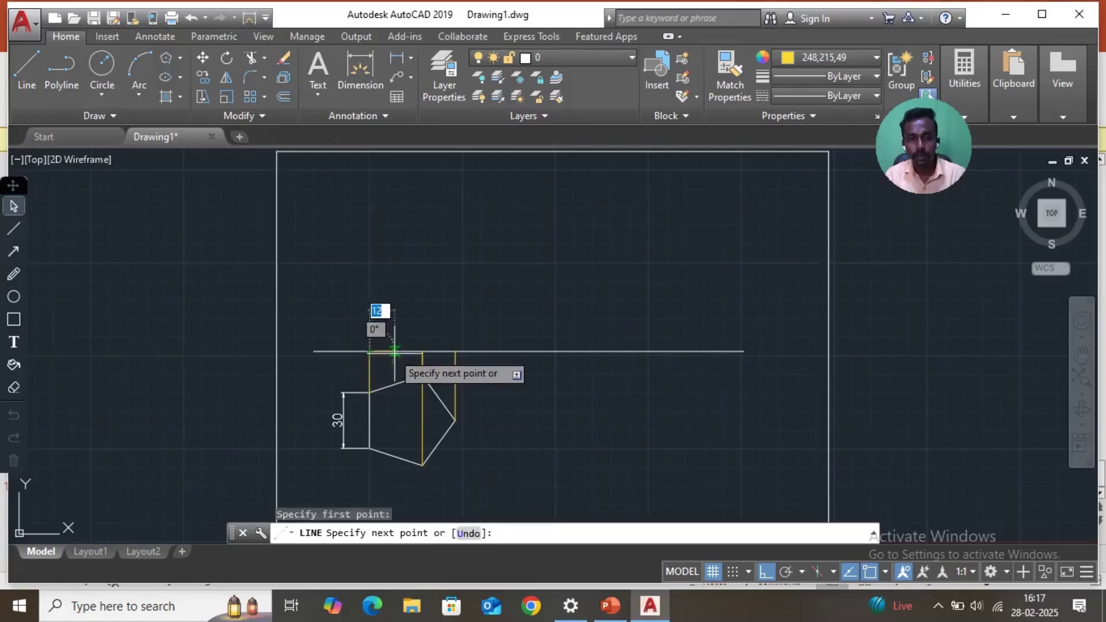
click(423, 351)
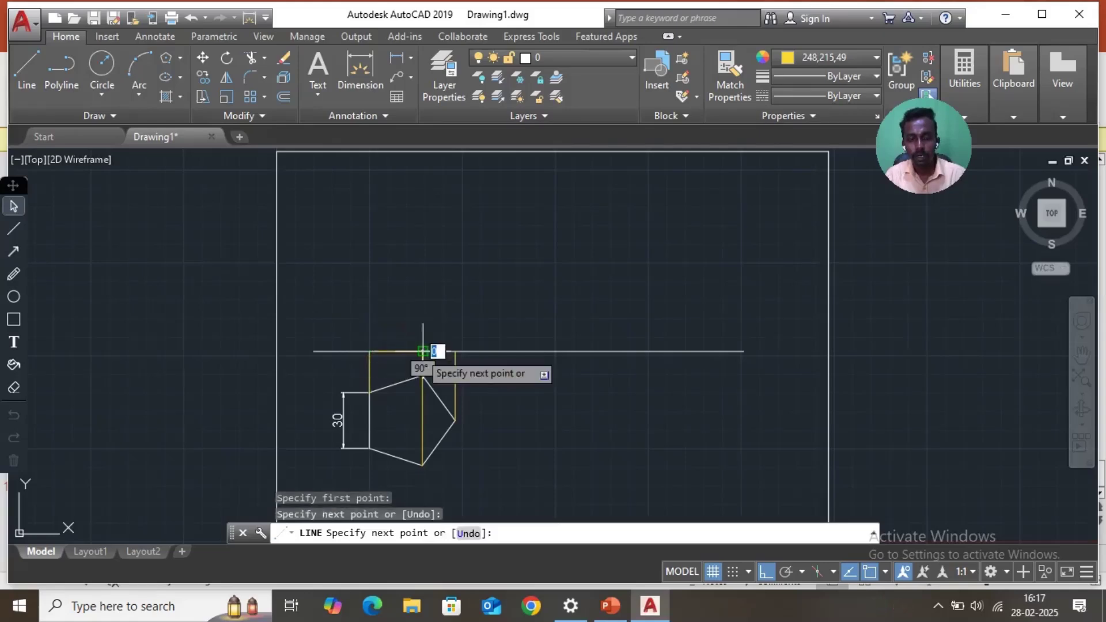
key(Return)
click(26, 79)
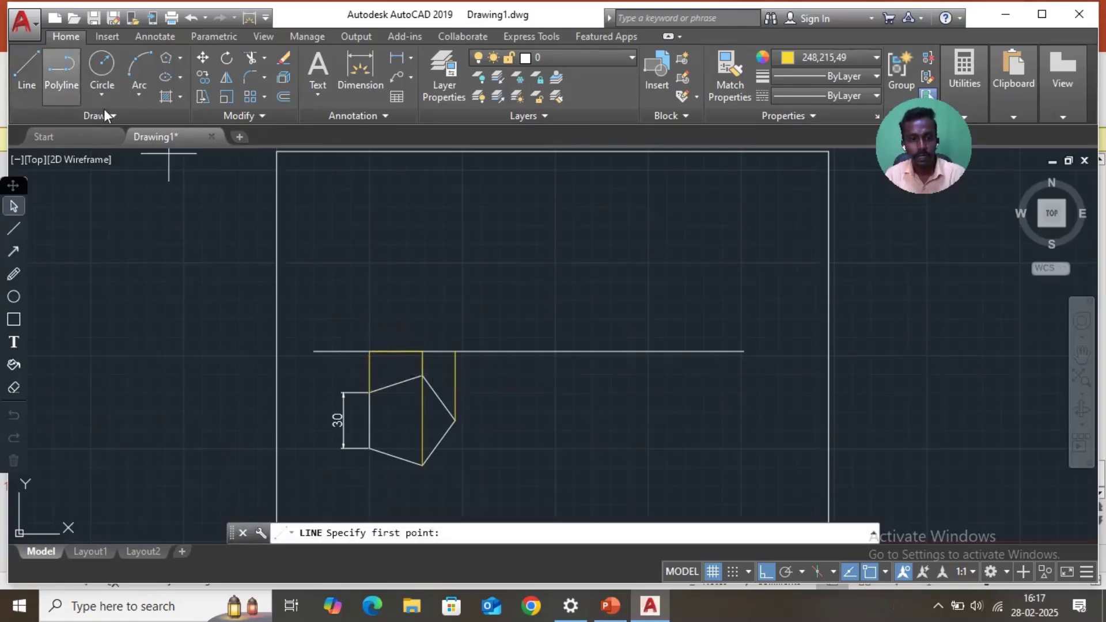
click(422, 351)
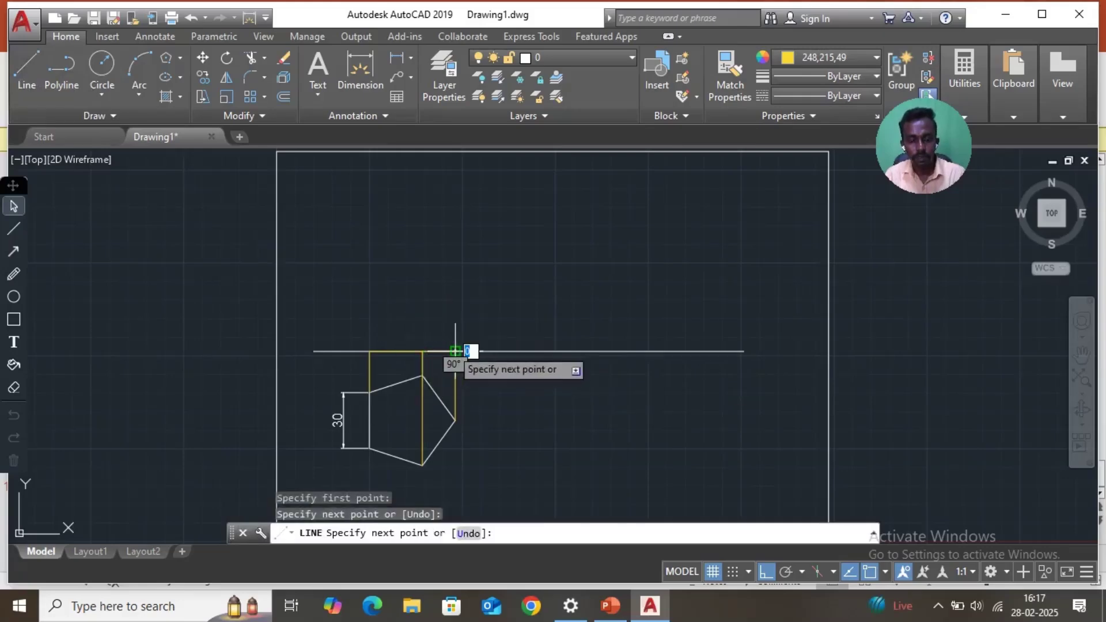
key(Escape)
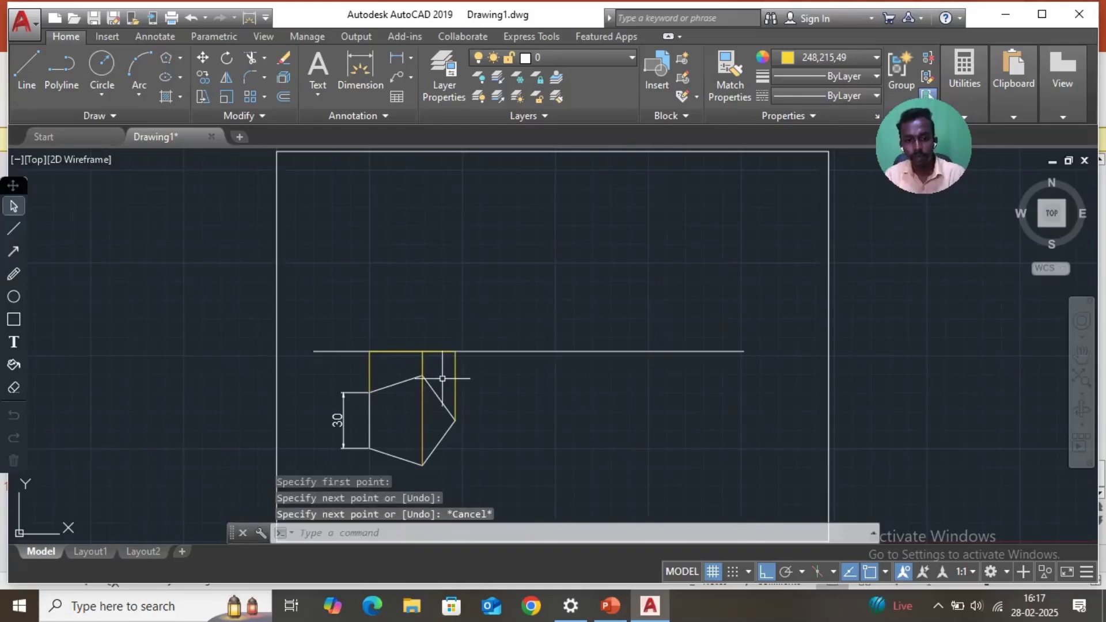
scroll(391, 380, up, 4)
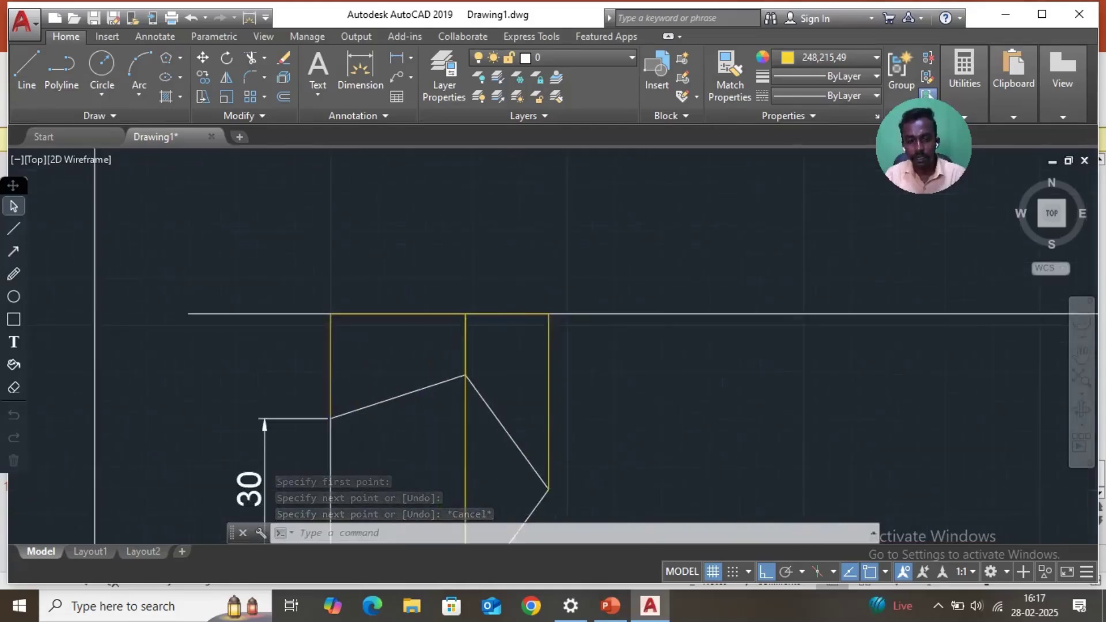
scroll(502, 316, down, 4)
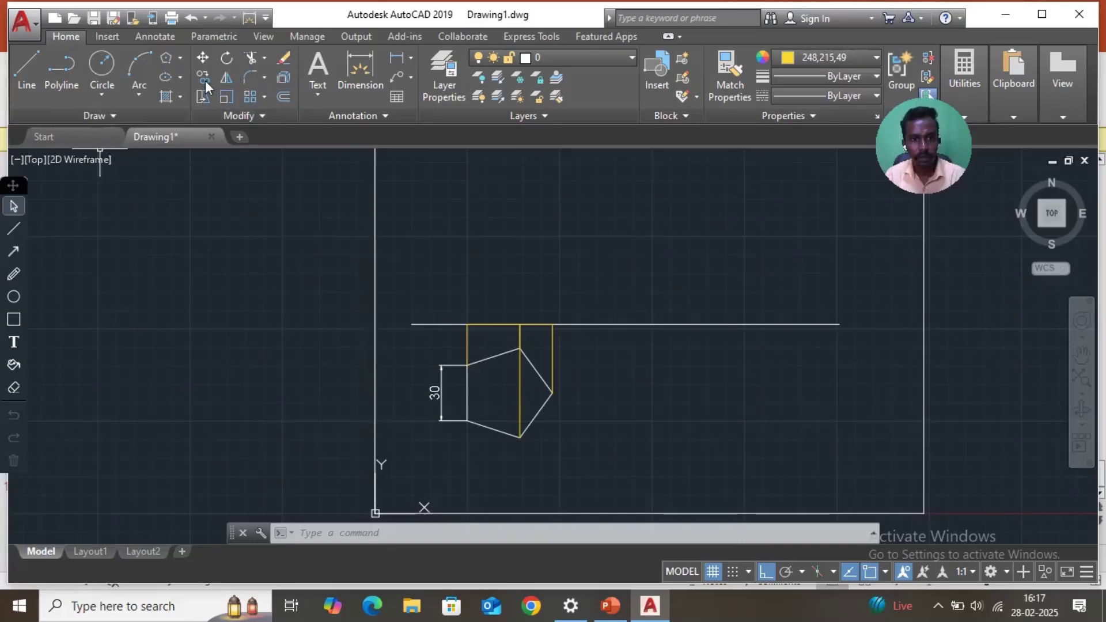
Step: Move both top-view edge segments right along the reference line, using the left end as base
click(206, 58)
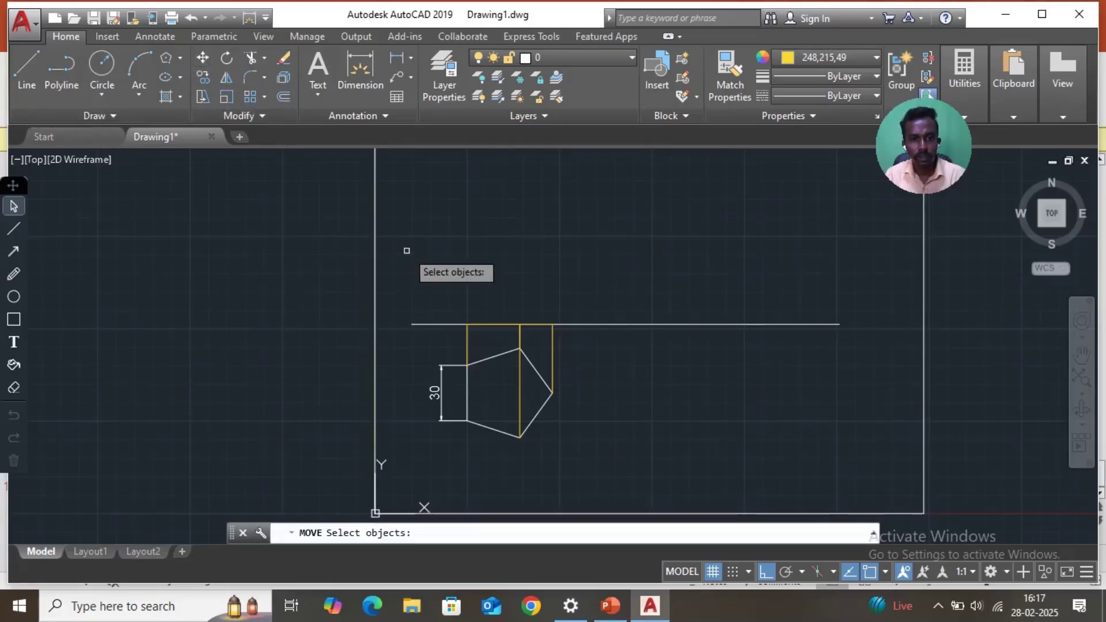
click(484, 324)
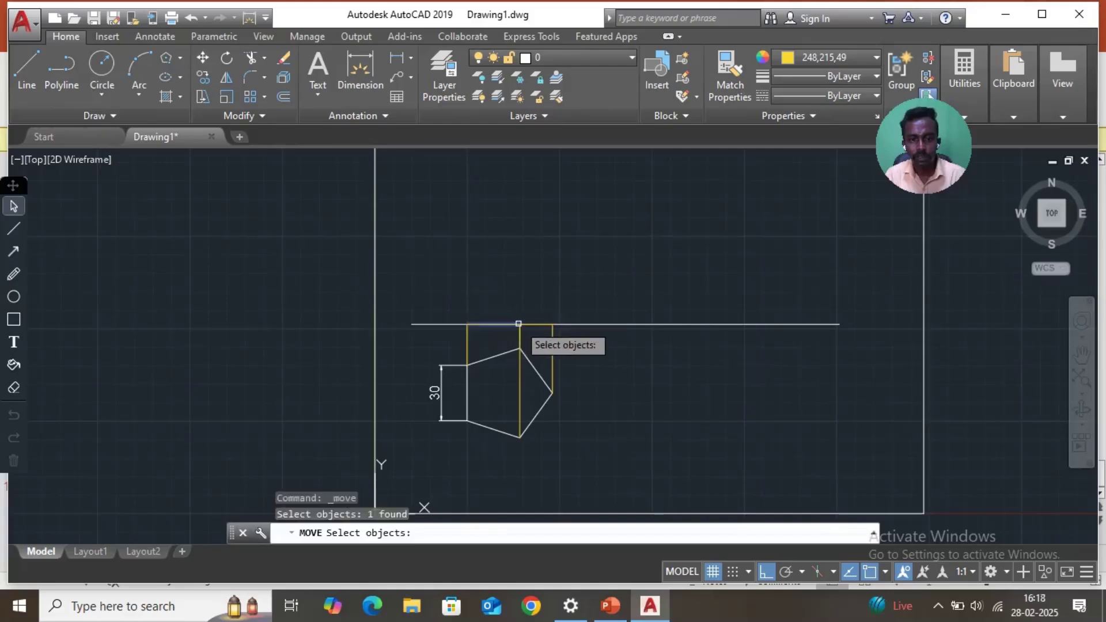
click(539, 324)
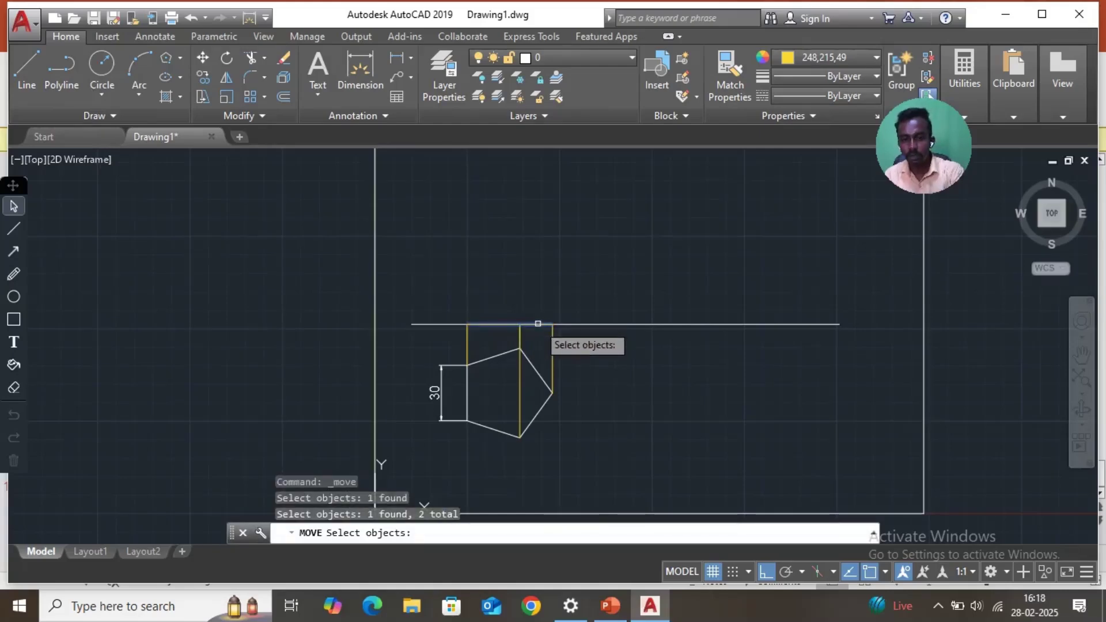
key(Return)
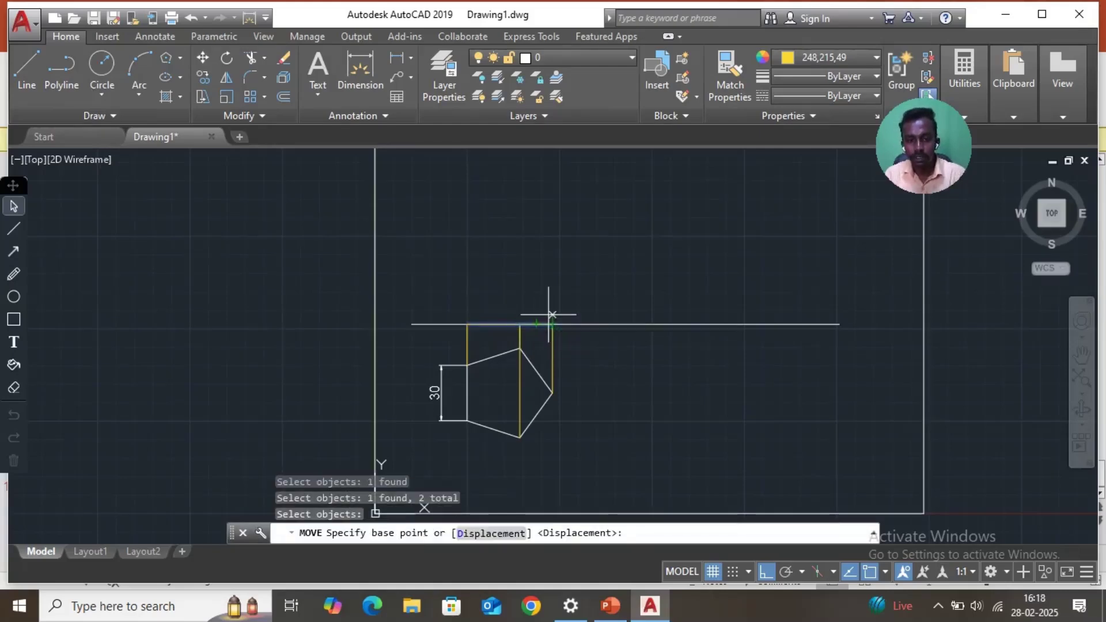
click(467, 324)
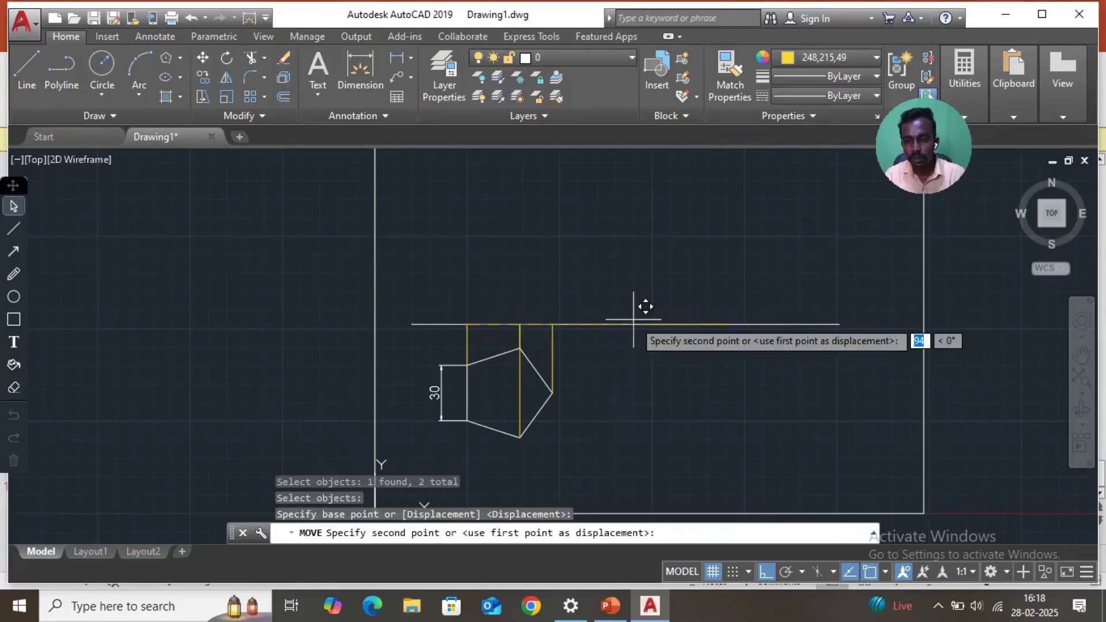
click(680, 324)
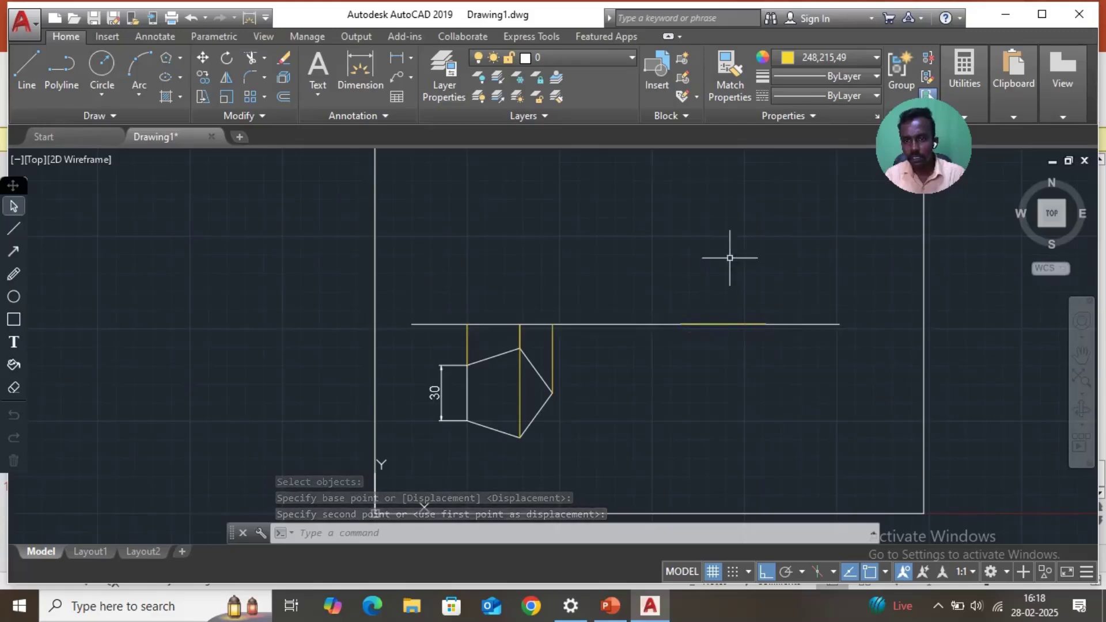
Step: Rotate both moved edge segments 50° about their left endpoint
click(229, 60)
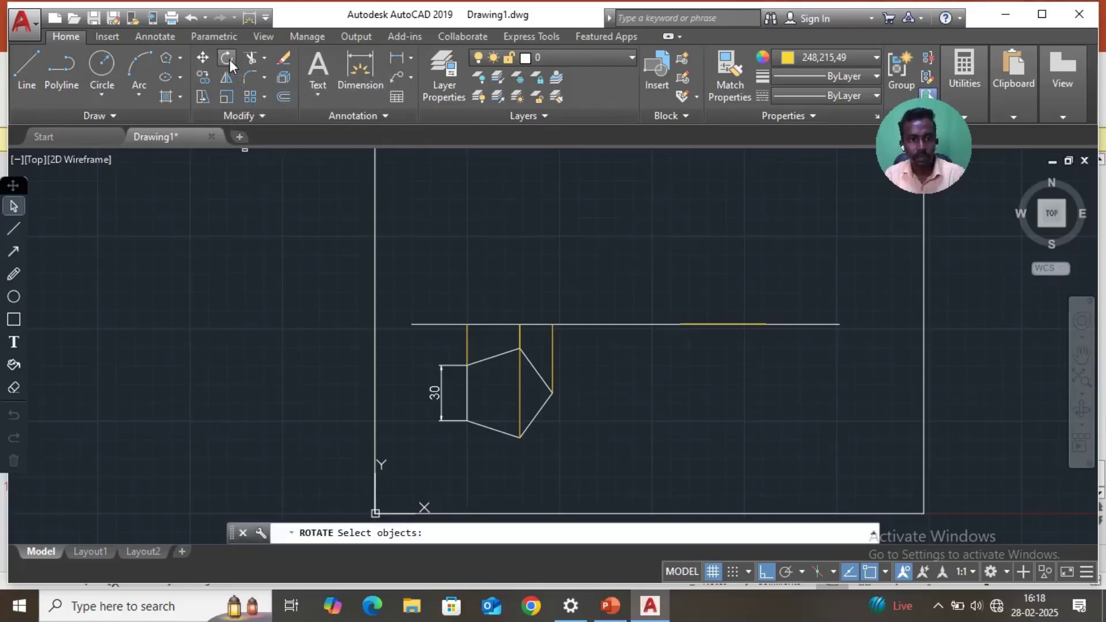
click(702, 324)
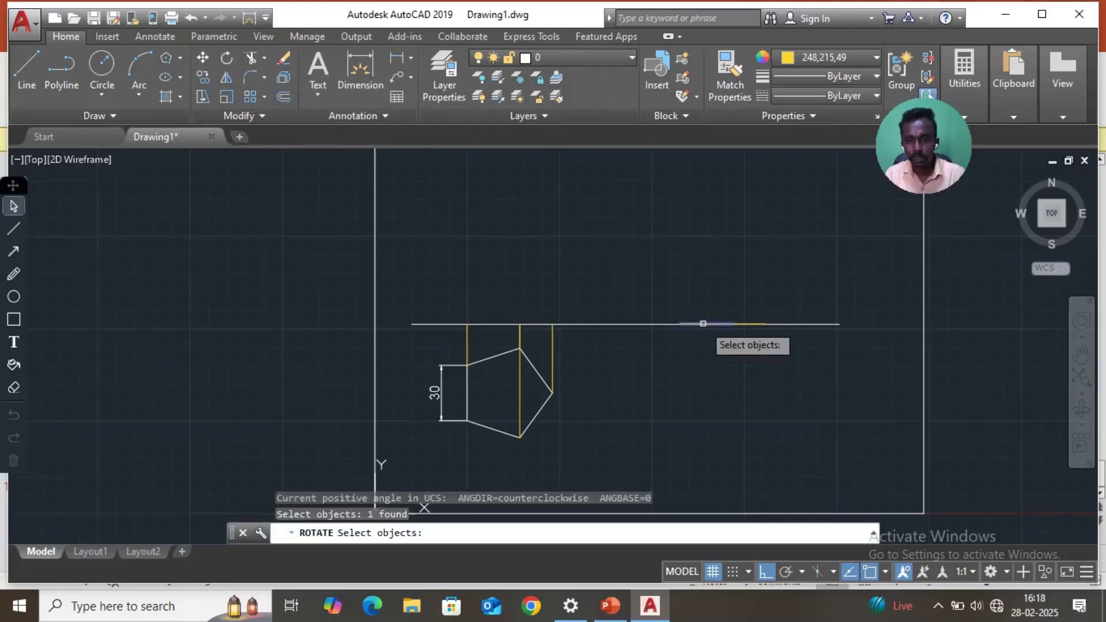
click(749, 325)
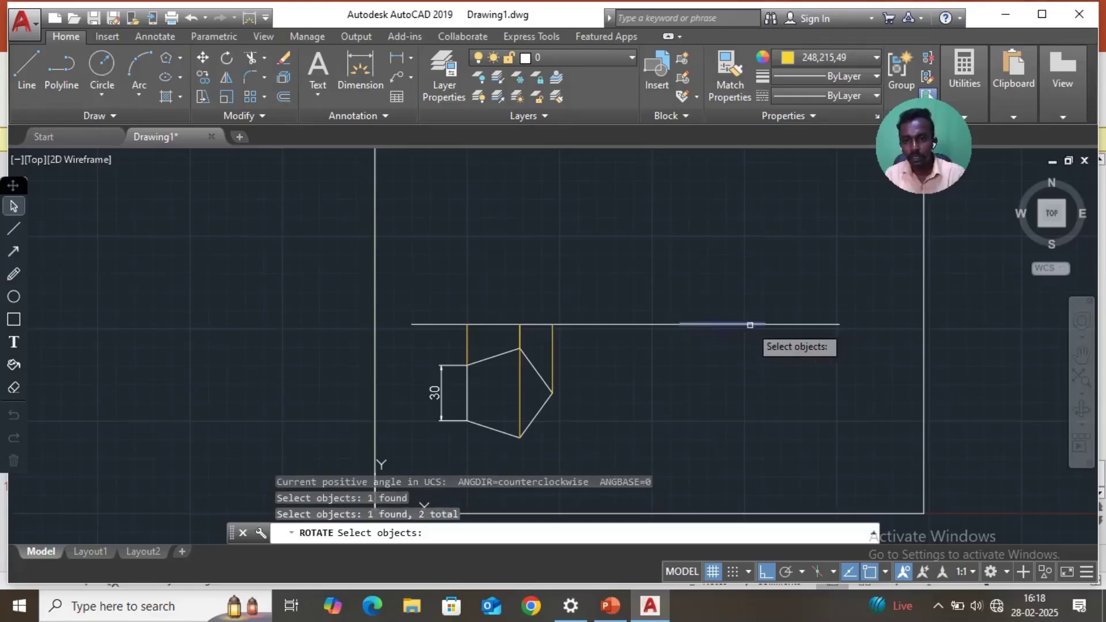
key(Return)
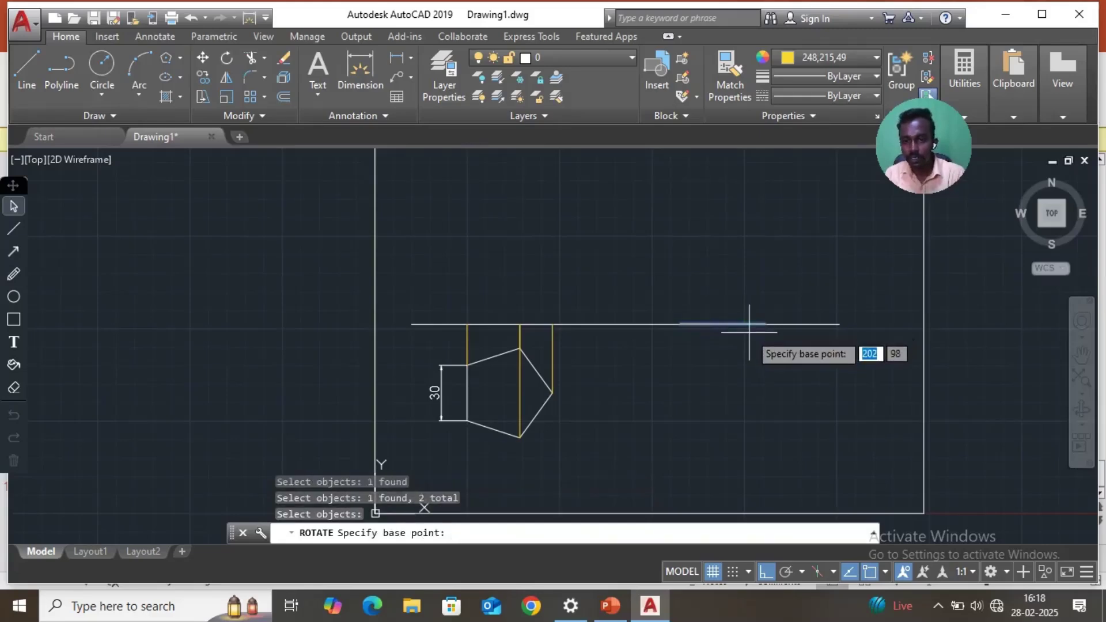
click(680, 324)
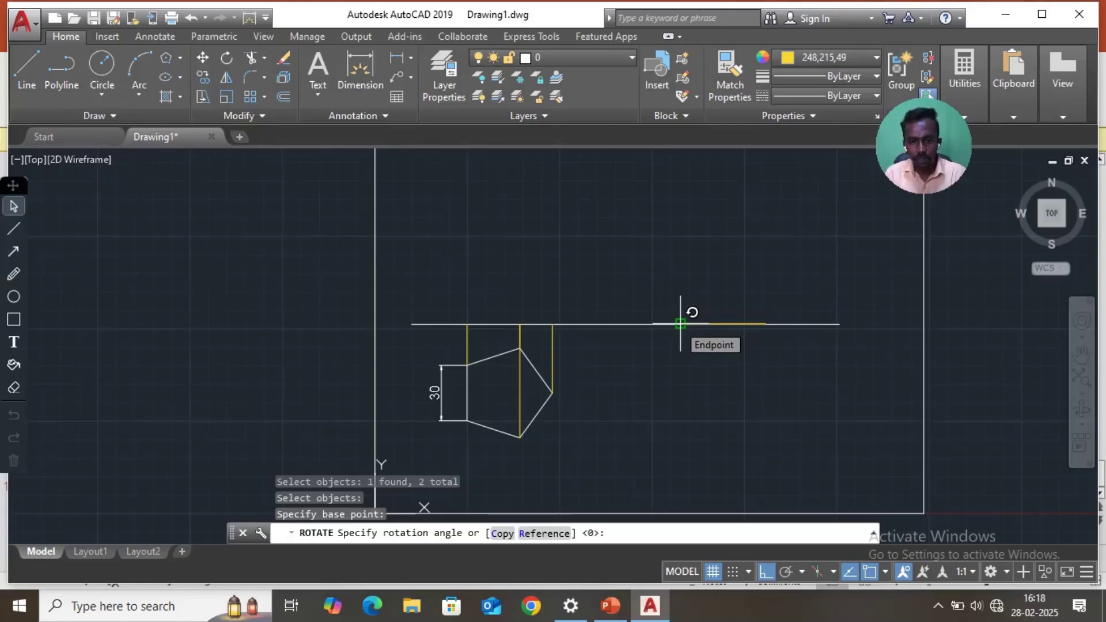
text(50)
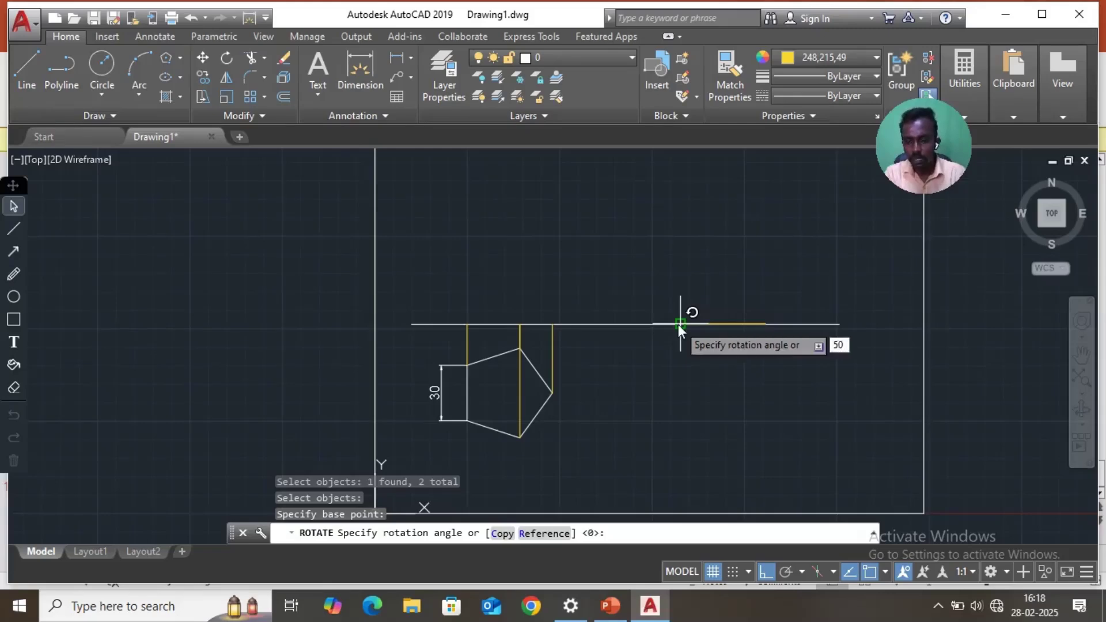
key(Return)
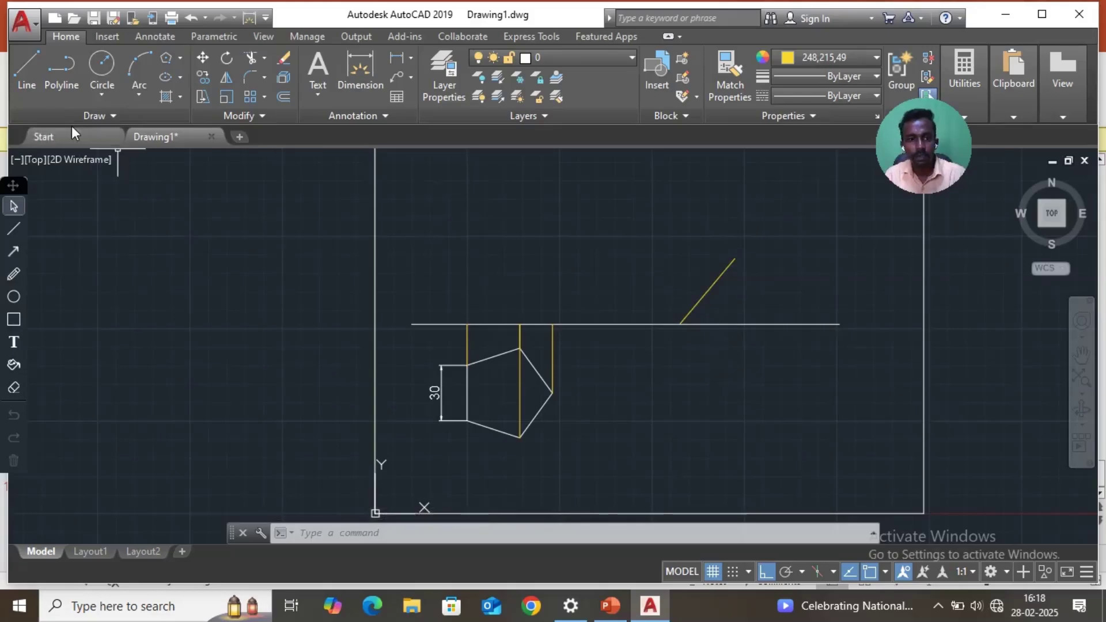
Step: Draw horizontal projectors to the right from the pentagon's top vertex and upper-left corner
click(28, 75)
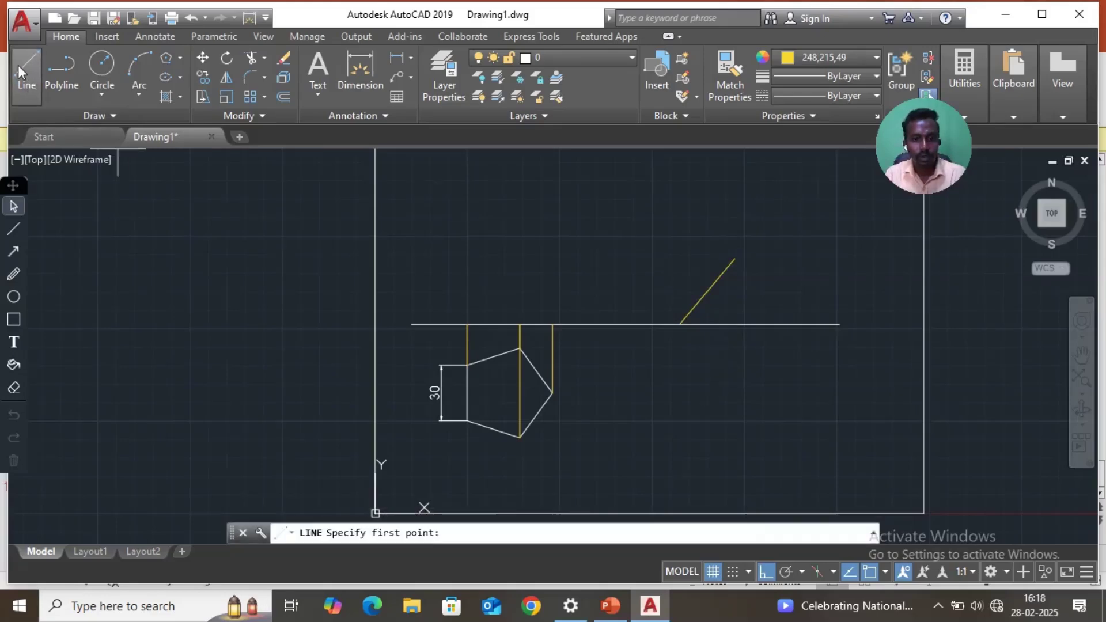
click(519, 348)
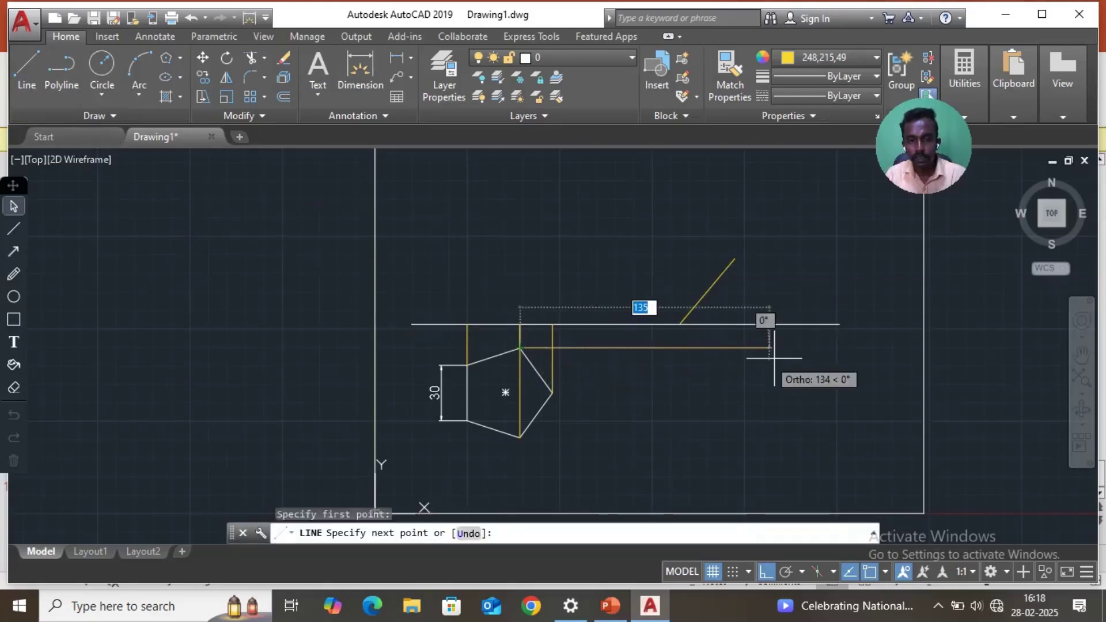
click(789, 352)
key(Return)
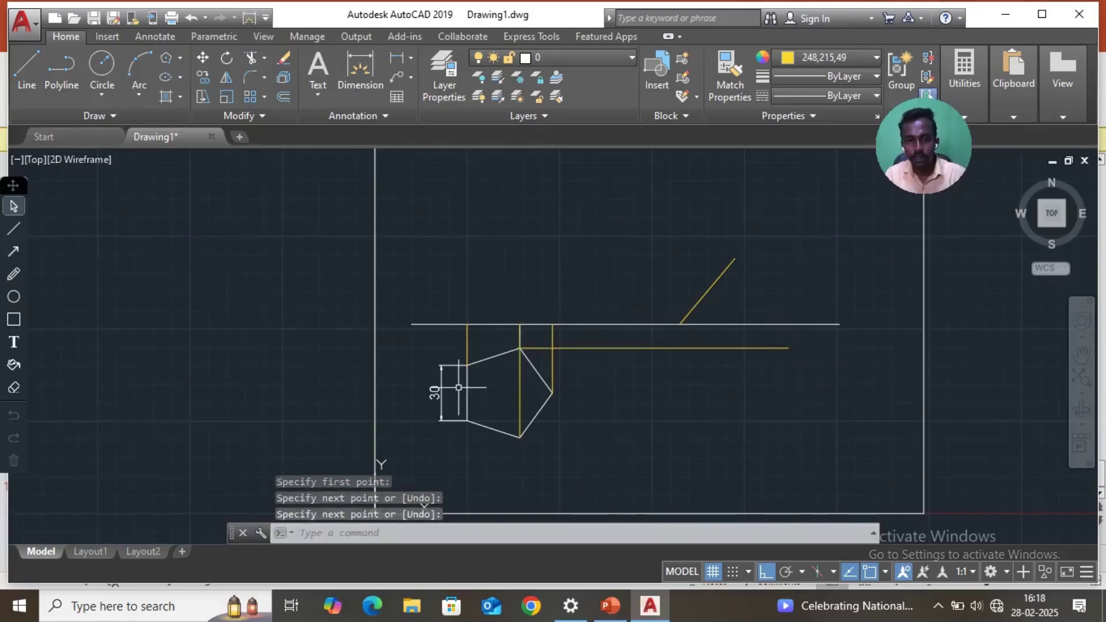
key(Return)
key(Return)
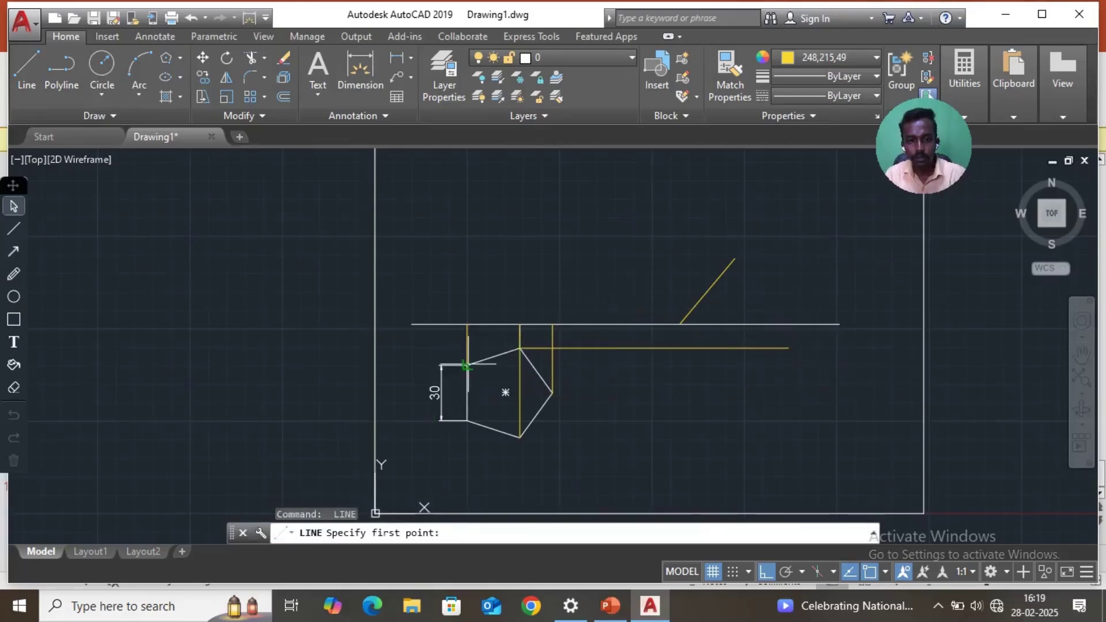
click(468, 365)
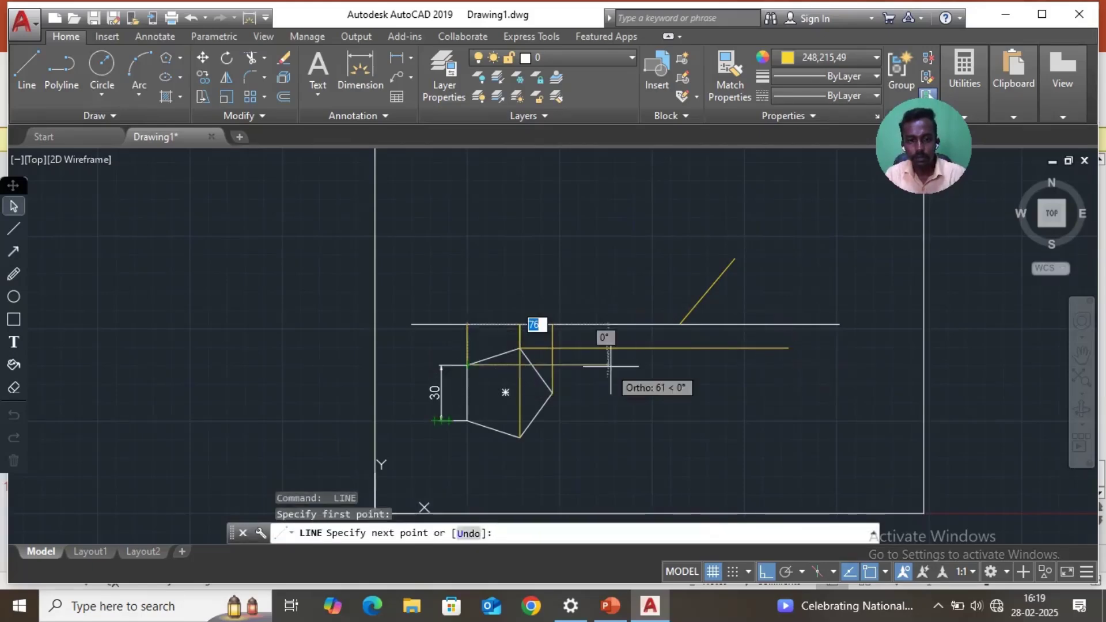
click(782, 365)
key(Return)
Step: Add horizontal projectors from the right vertex, lower-left corner and bottom vertex
key(Return)
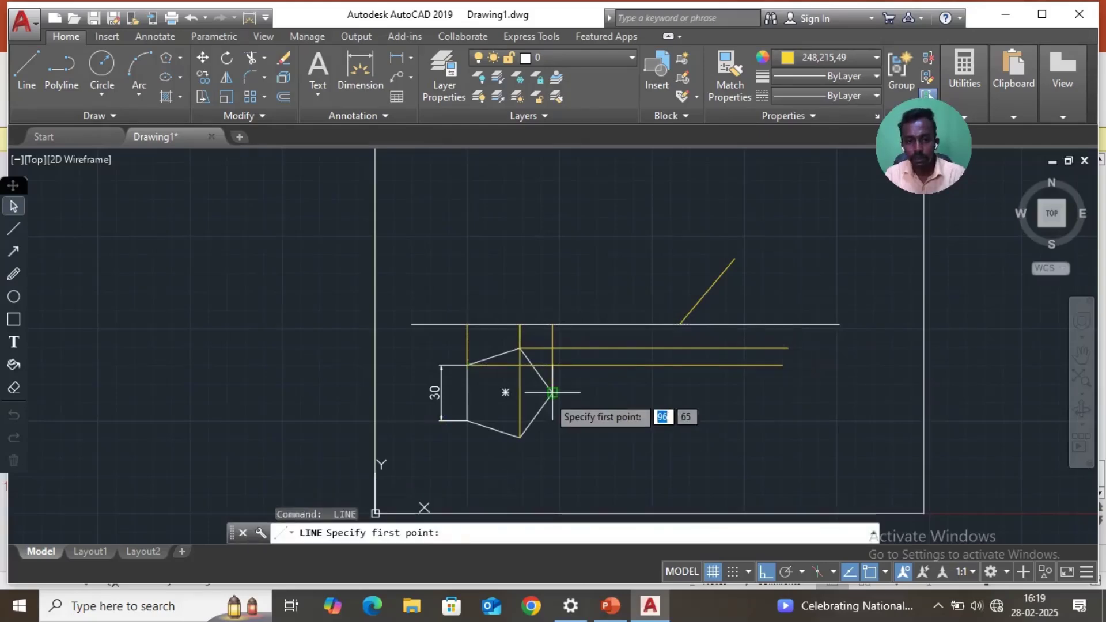
click(551, 394)
click(783, 394)
key(Return)
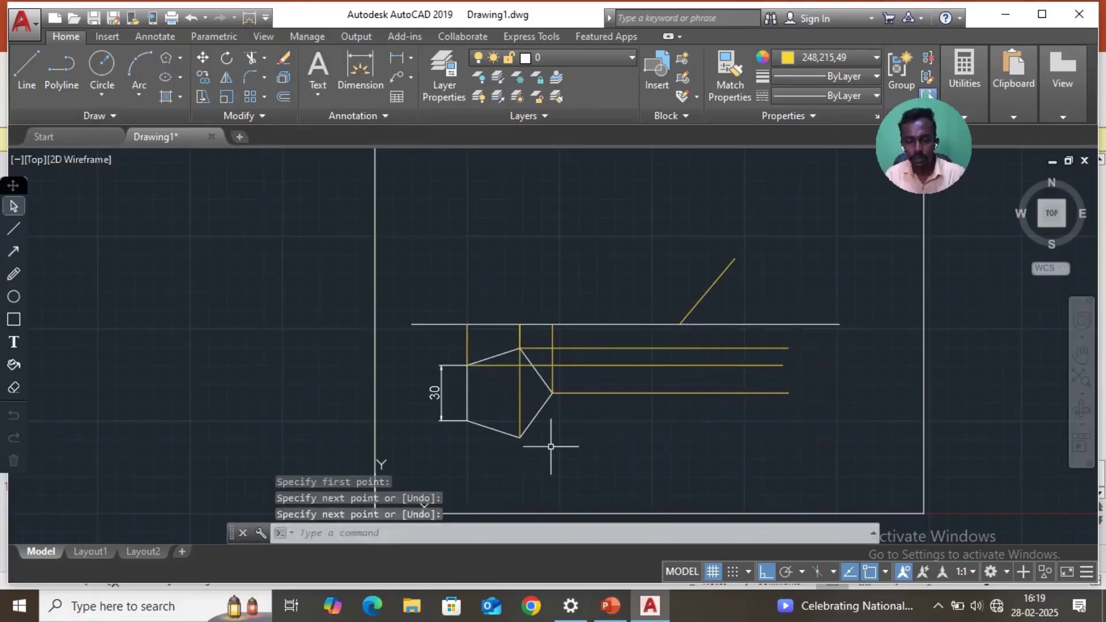
key(Return)
click(466, 421)
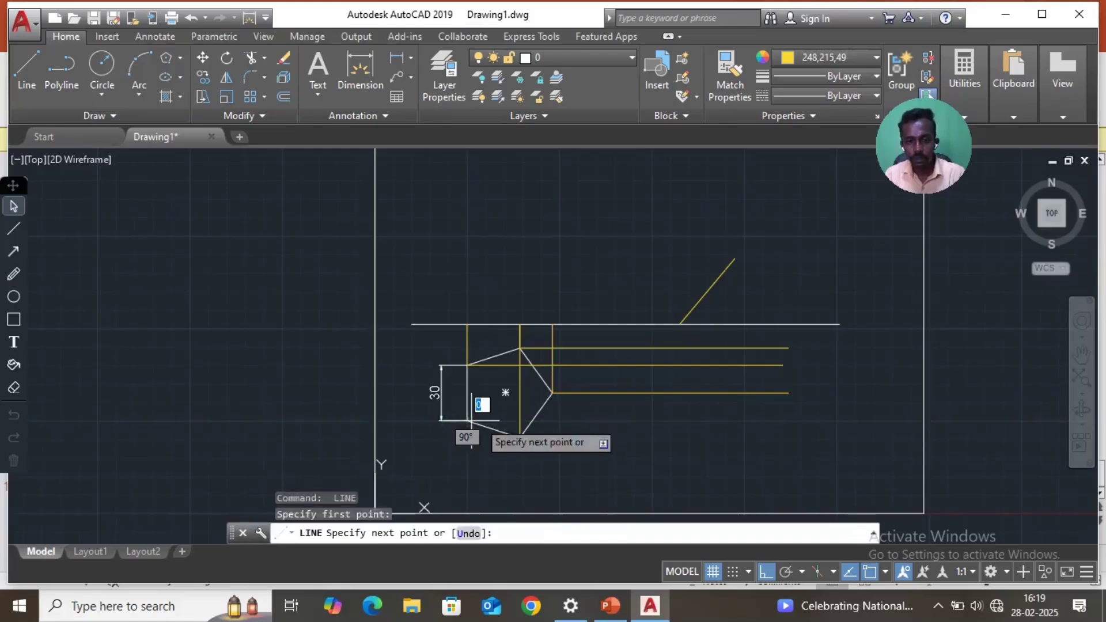
click(780, 424)
key(Return)
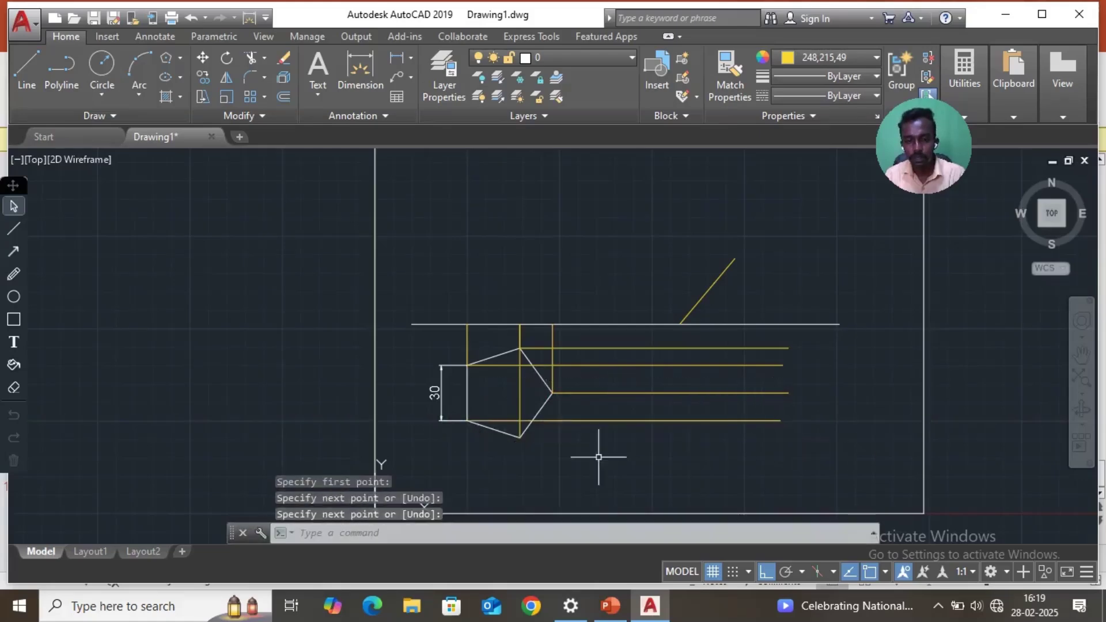
key(Return)
click(519, 438)
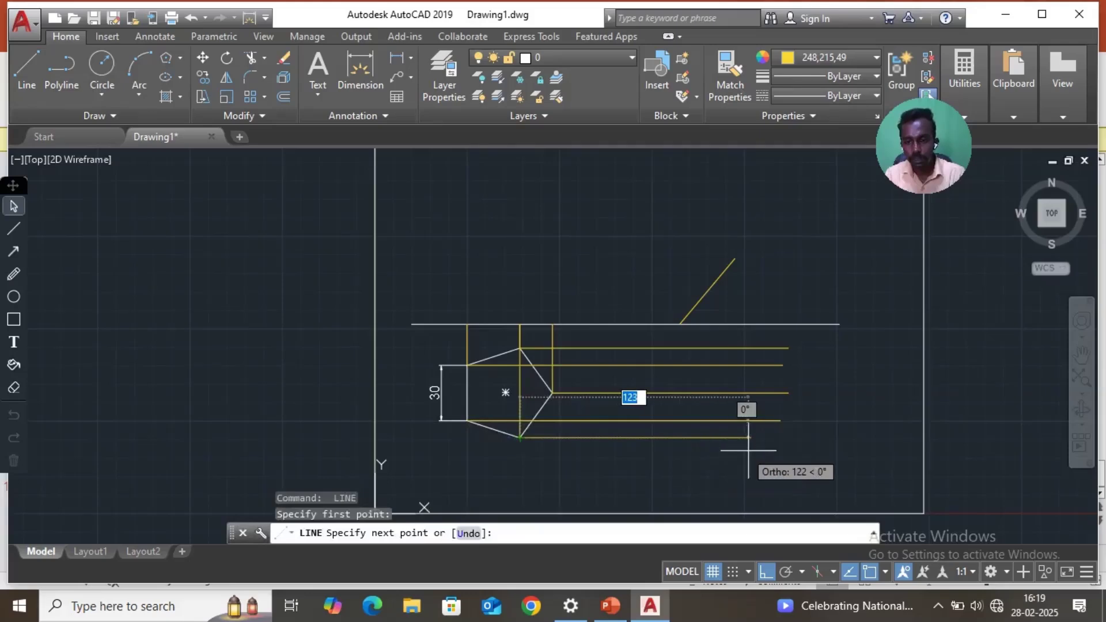
click(781, 447)
key(Return)
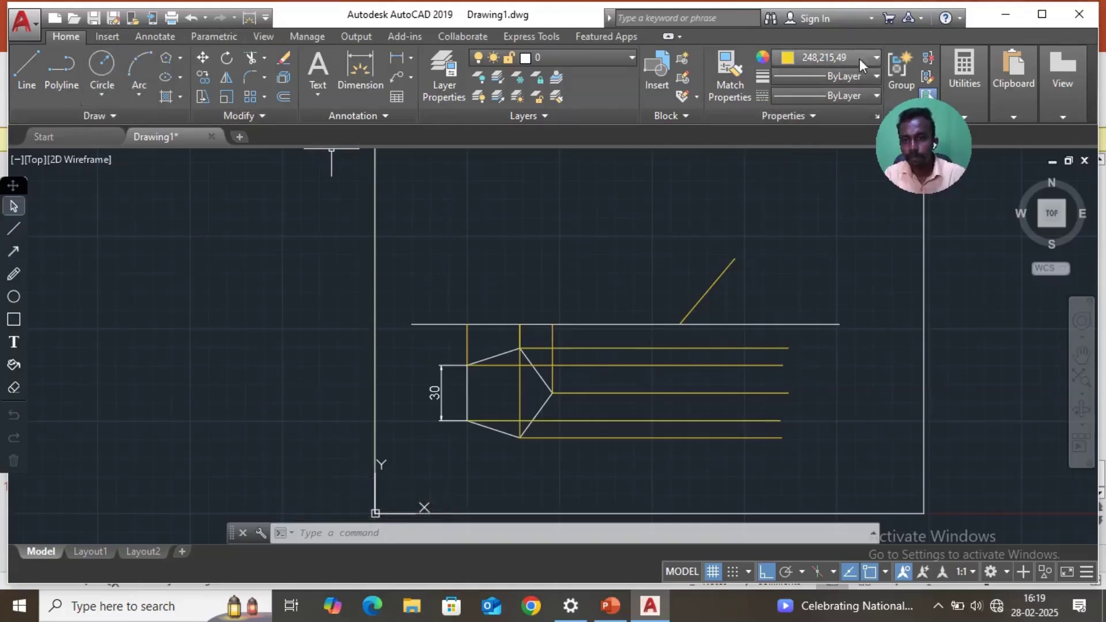
Step: Set the object colour to orange 248,153,30 and drop a vertical line from the incline's upper end
click(875, 56)
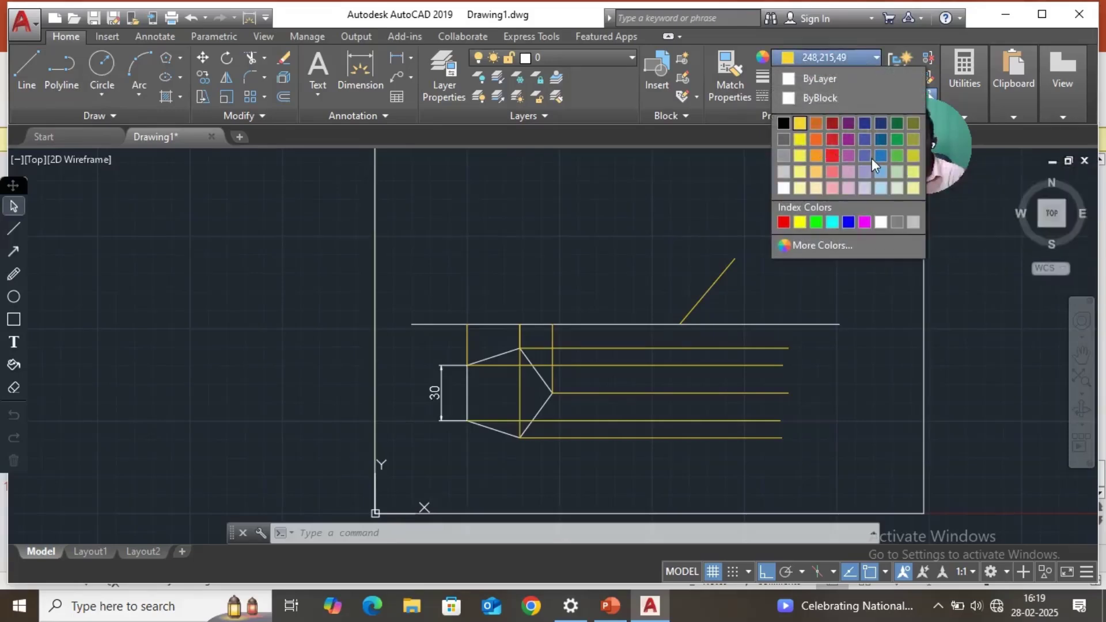
click(816, 160)
click(28, 68)
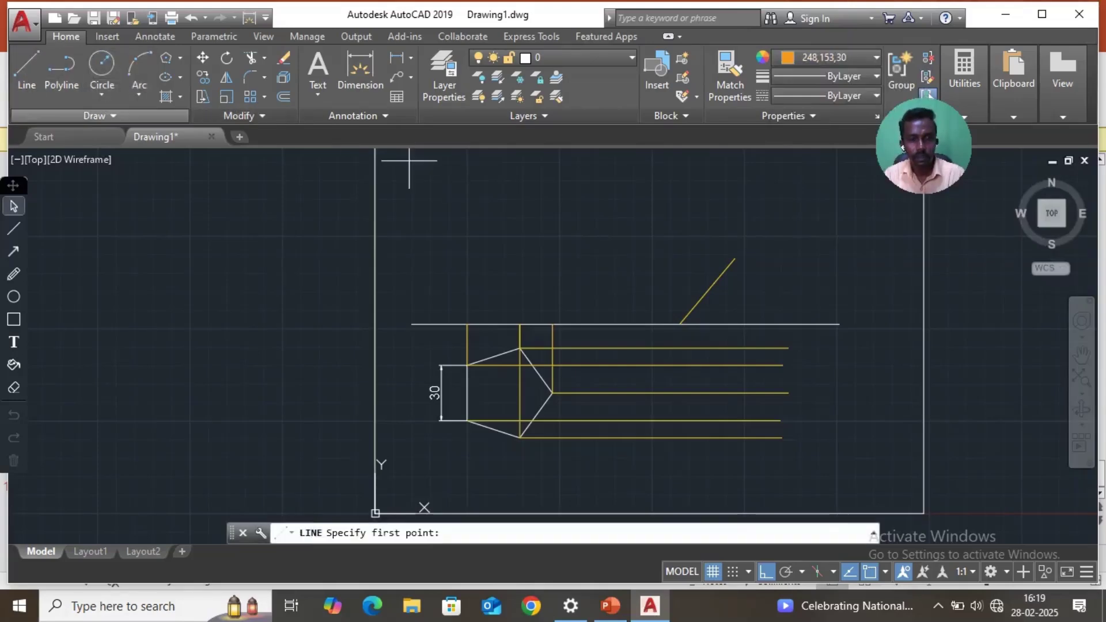
click(735, 257)
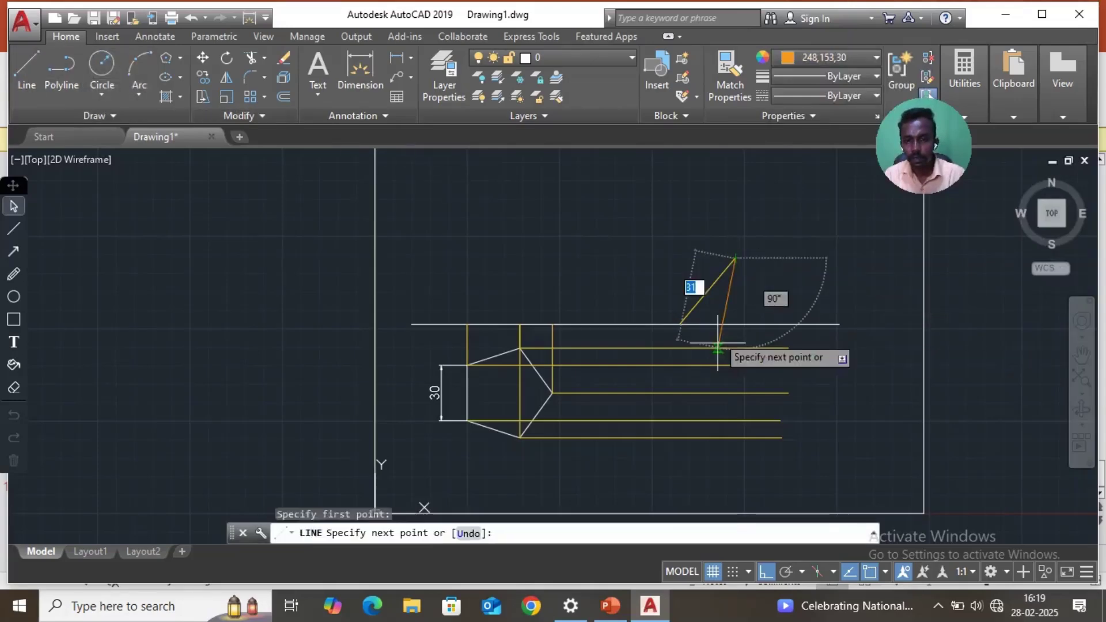
click(735, 438)
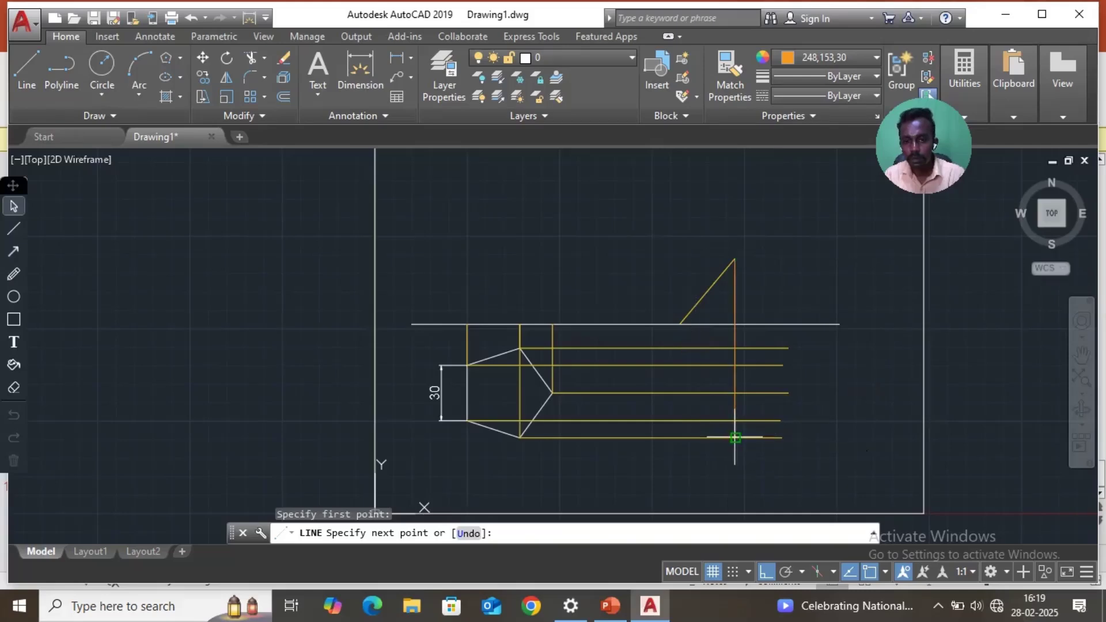
key(Return)
key(Return)
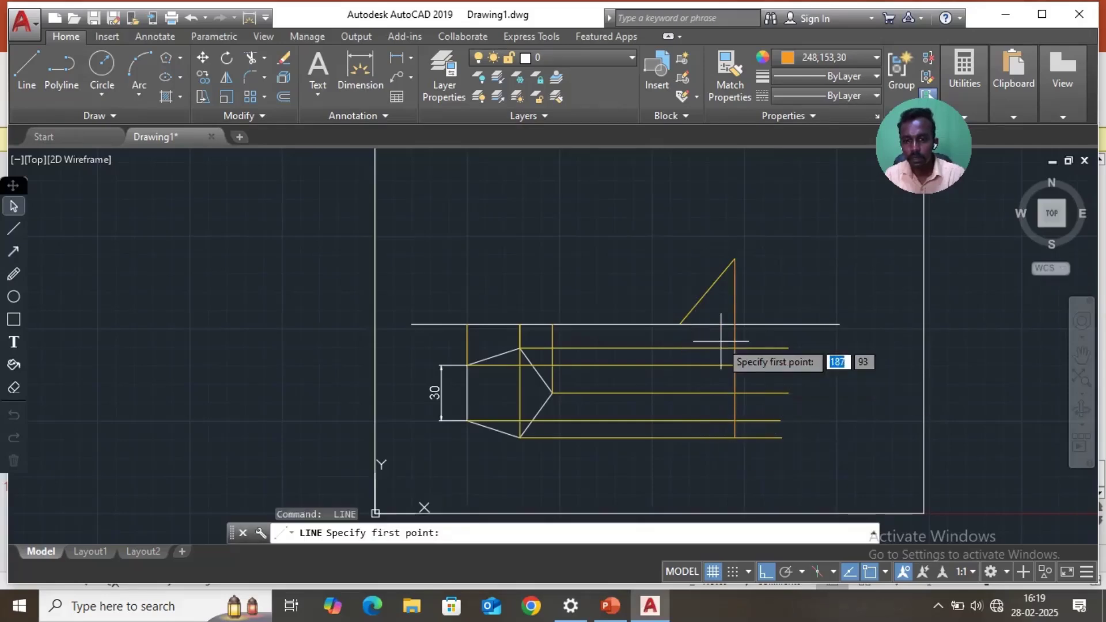
Step: Drop two more vertical lines from the inclined line to the bottom projector
click(714, 282)
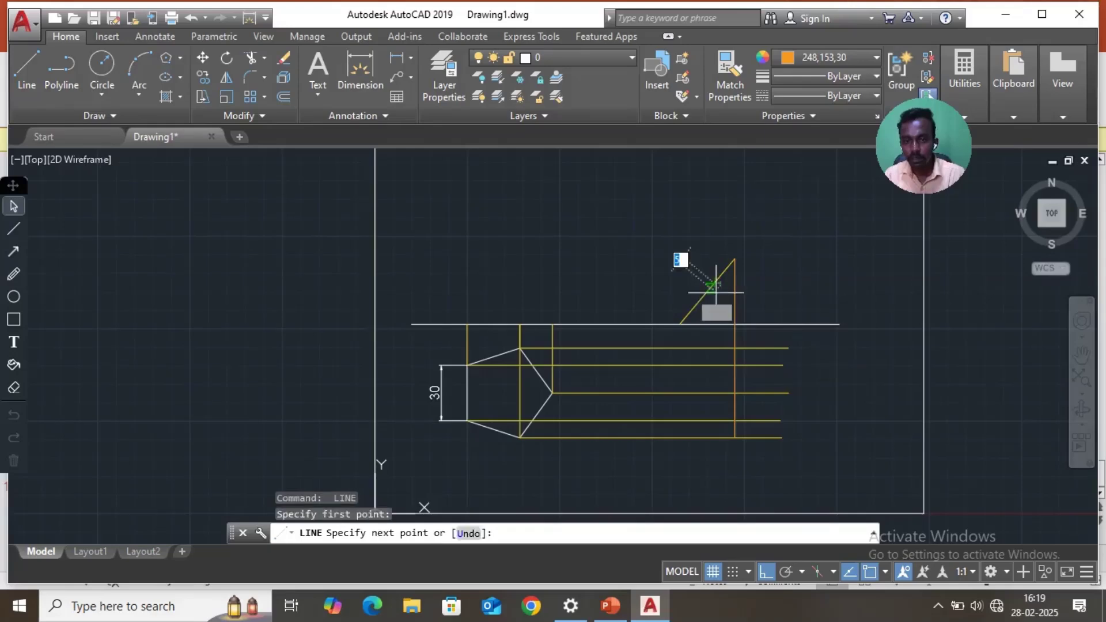
click(714, 437)
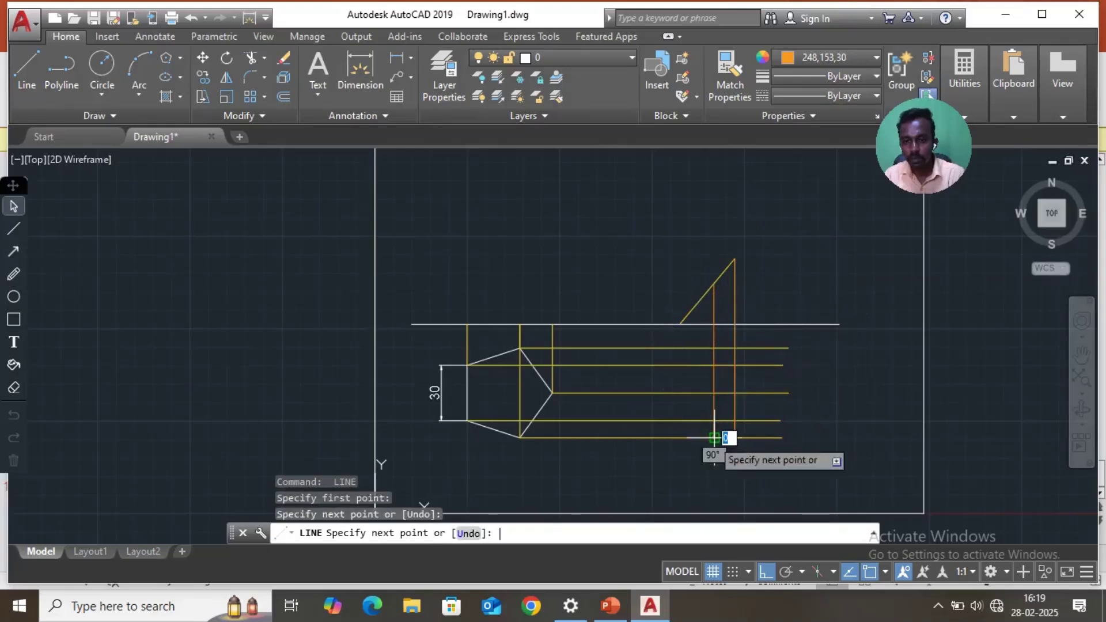
key(Return)
key(Return)
click(680, 324)
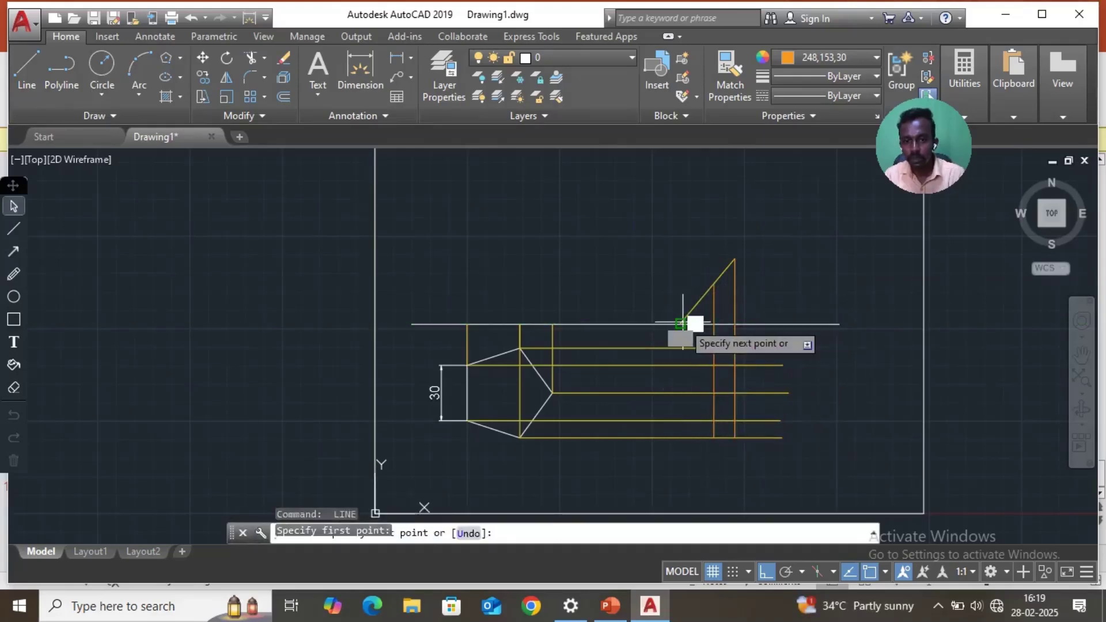
click(680, 437)
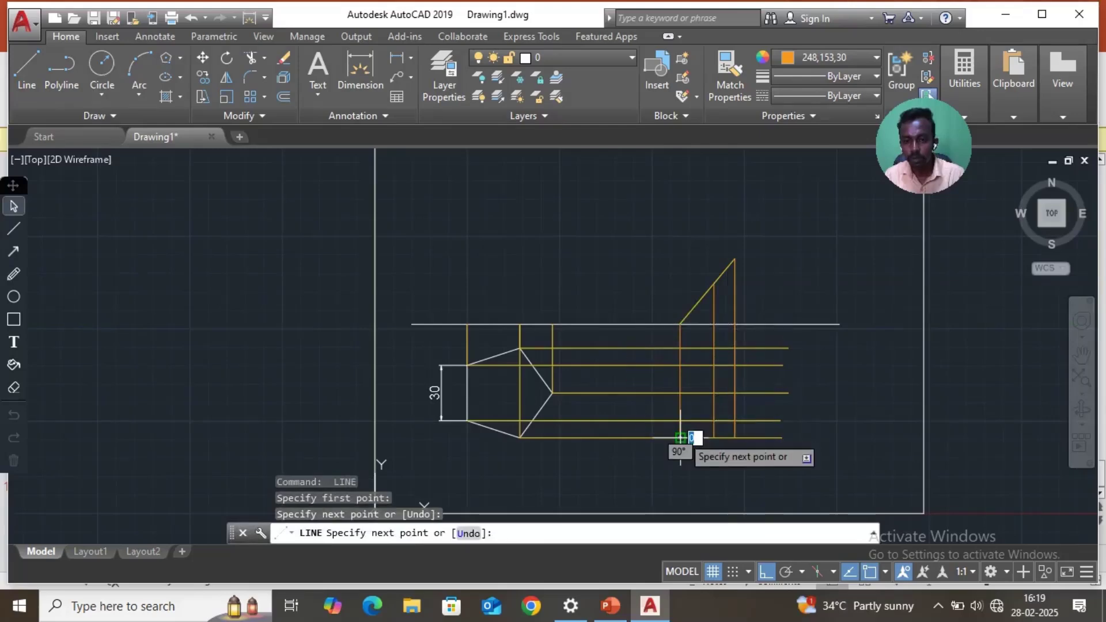
key(Return)
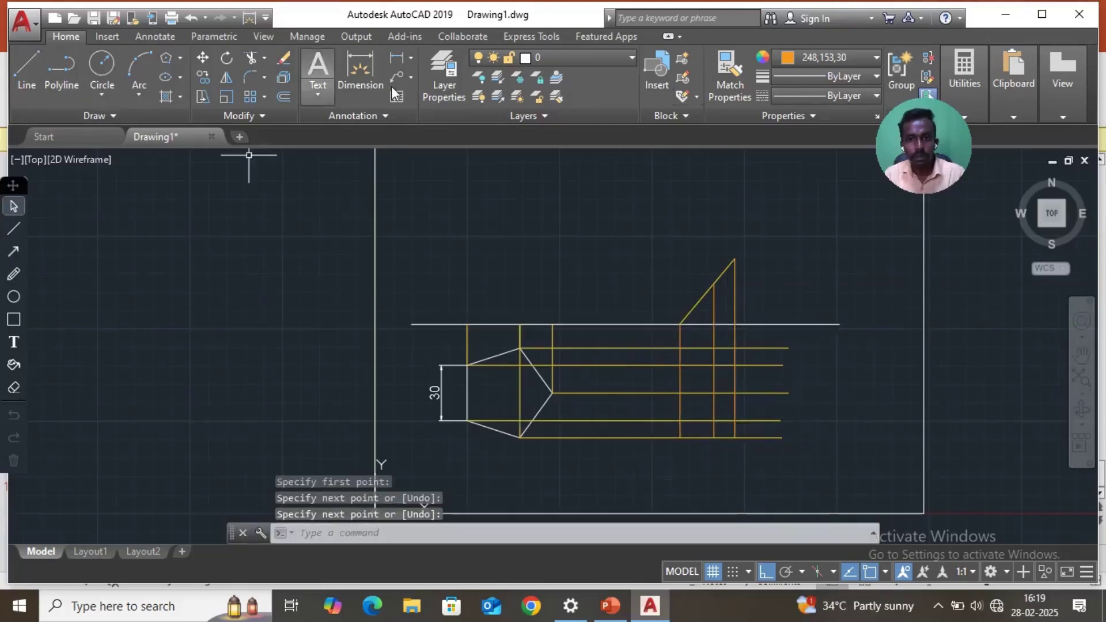
Step: Set the object colour back to ByLayer and zoom in on the projectors
click(875, 57)
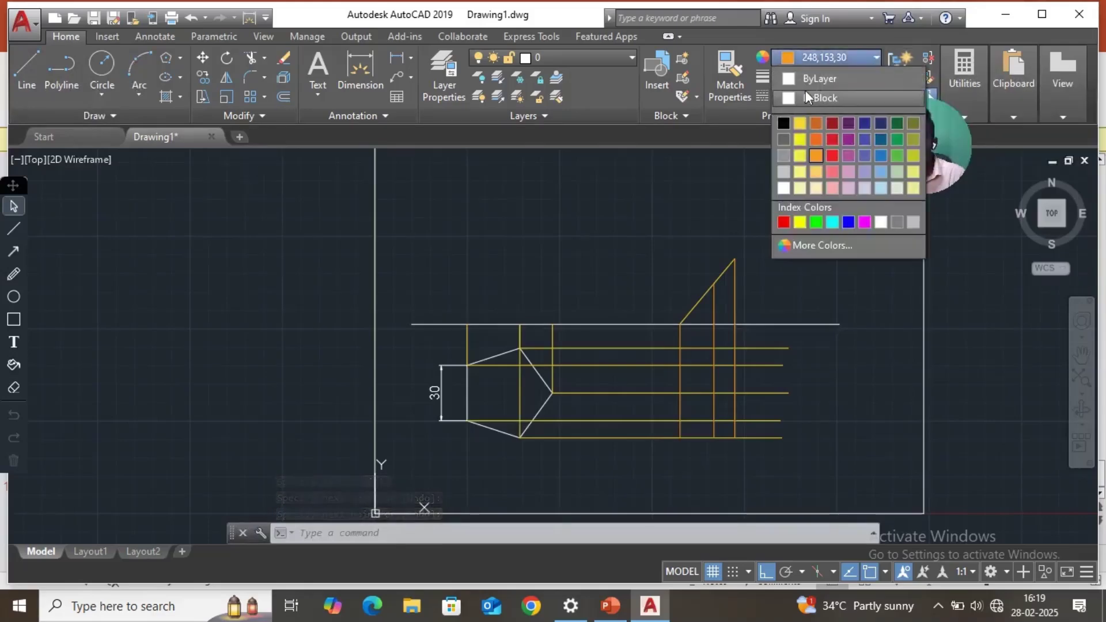
click(790, 82)
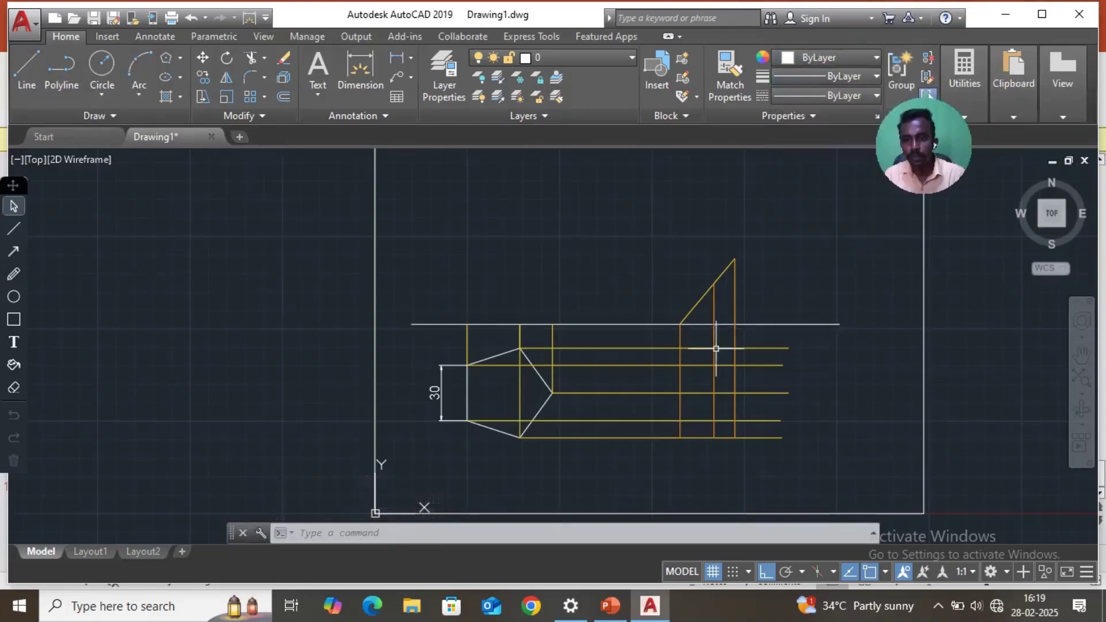
scroll(510, 445, up, 2)
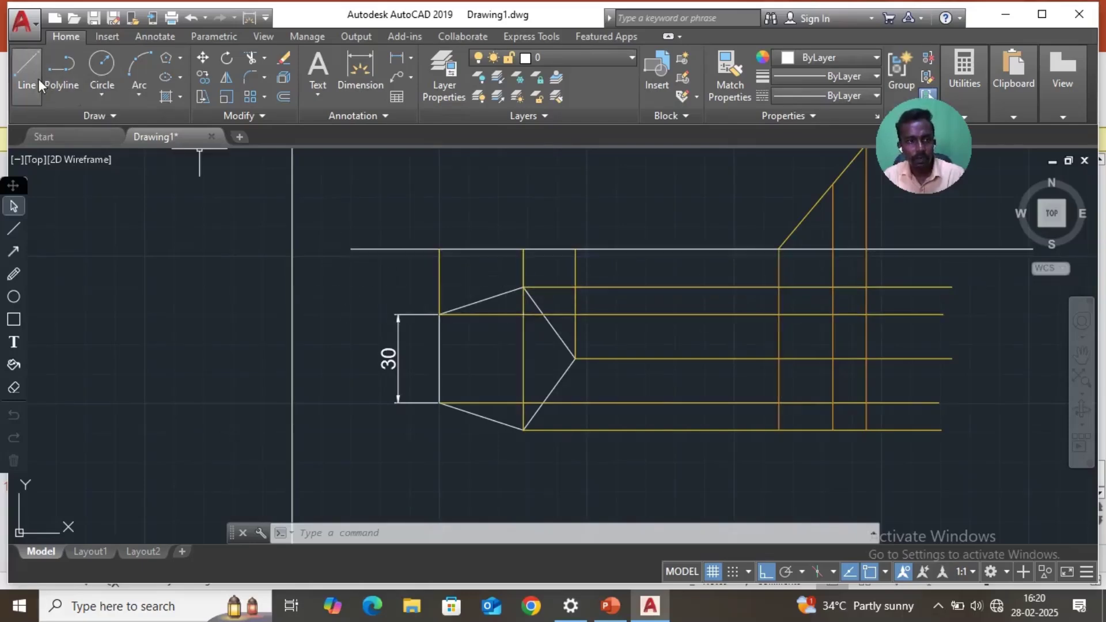
Step: Trace the five-sided outline through the projector intersections, closing at the top corner
click(23, 70)
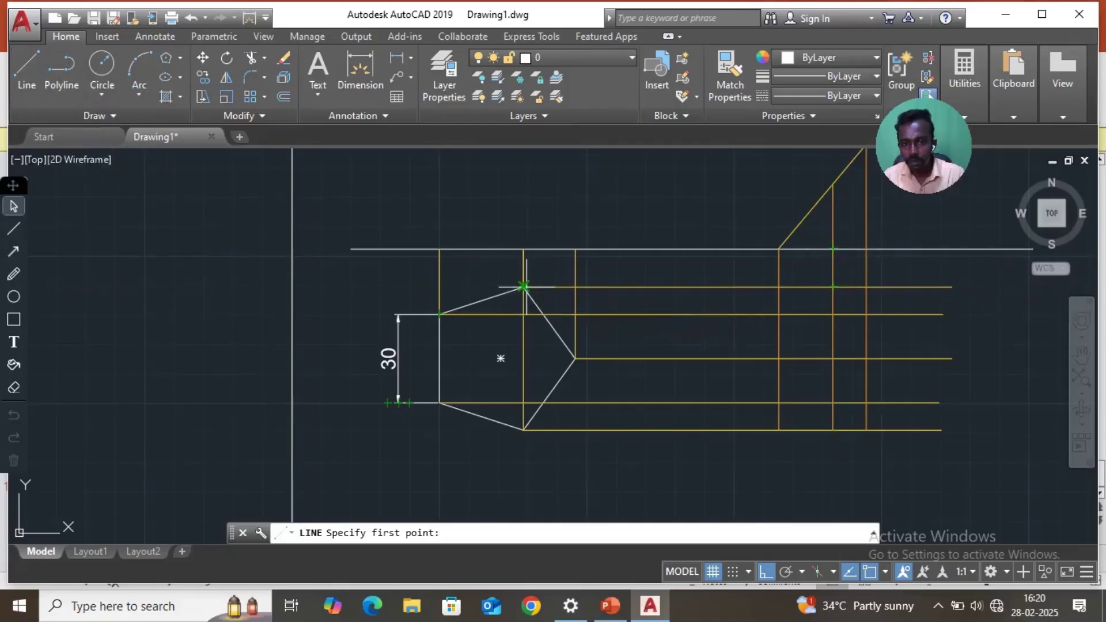
click(833, 286)
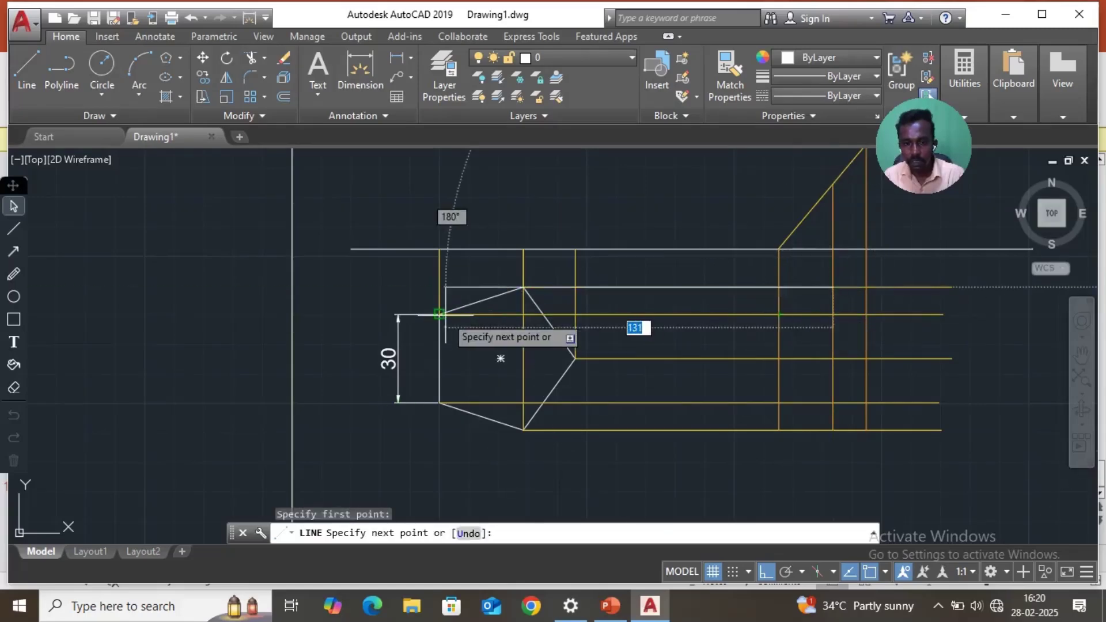
click(779, 313)
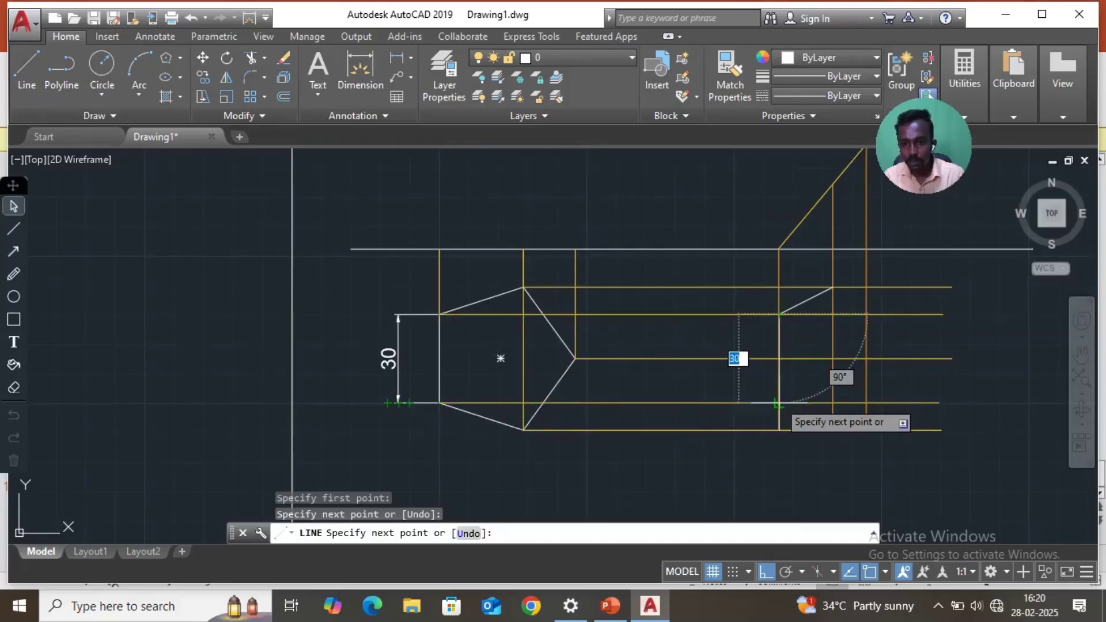
click(778, 402)
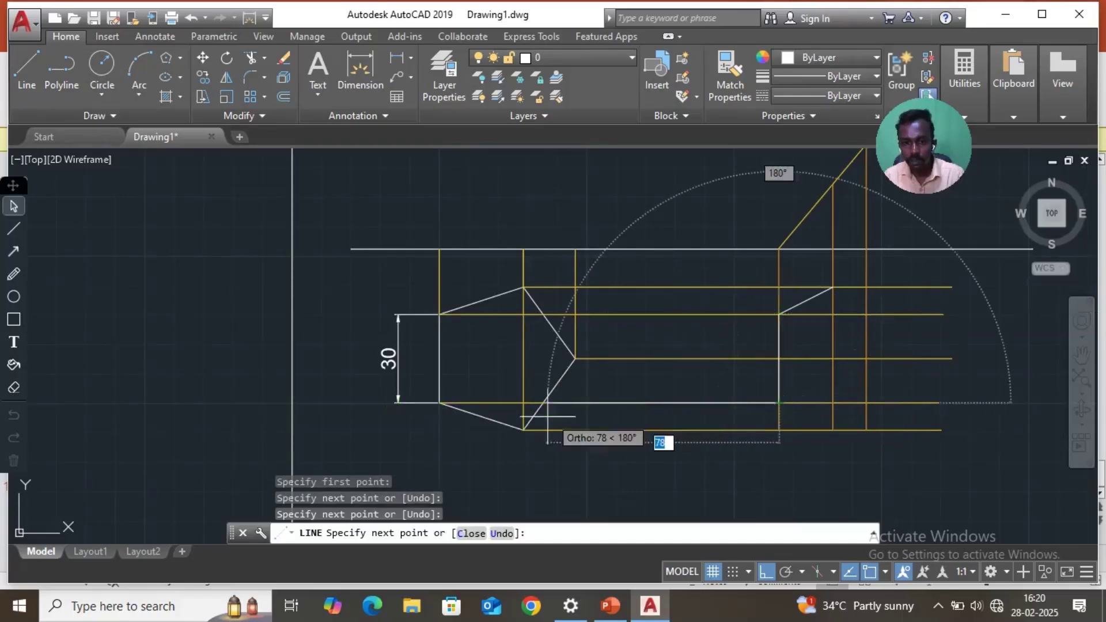
click(832, 429)
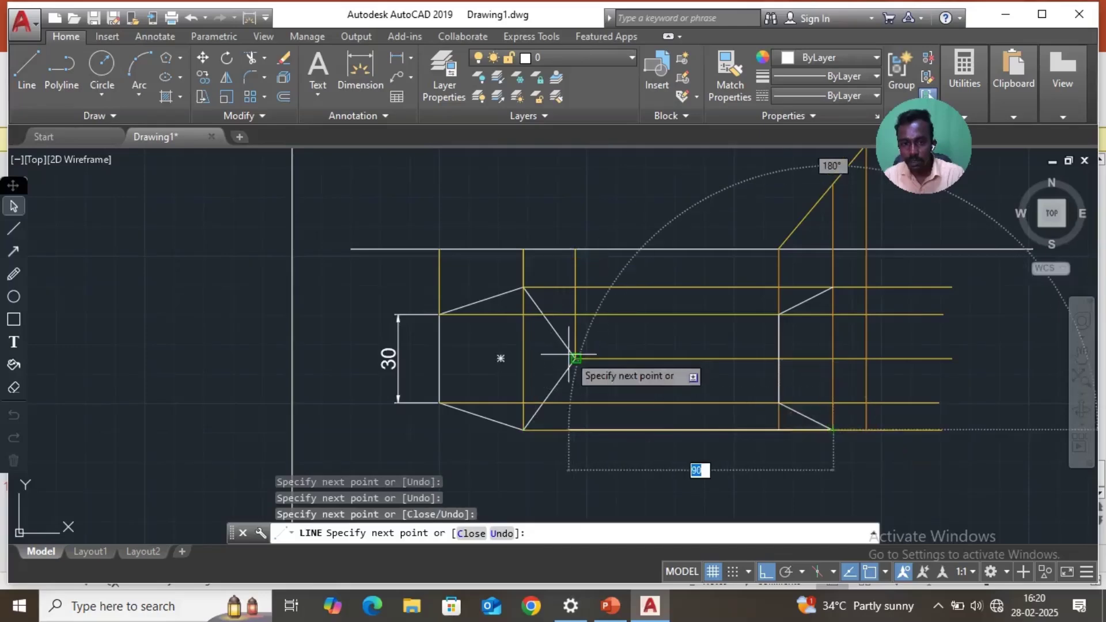
click(865, 358)
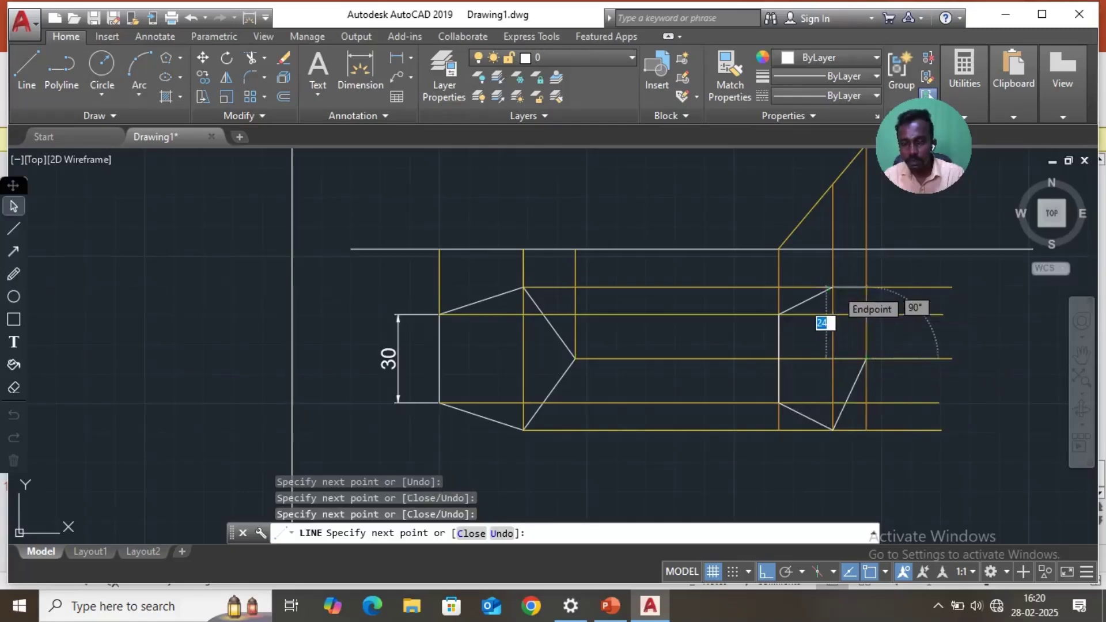
click(831, 287)
key(Escape)
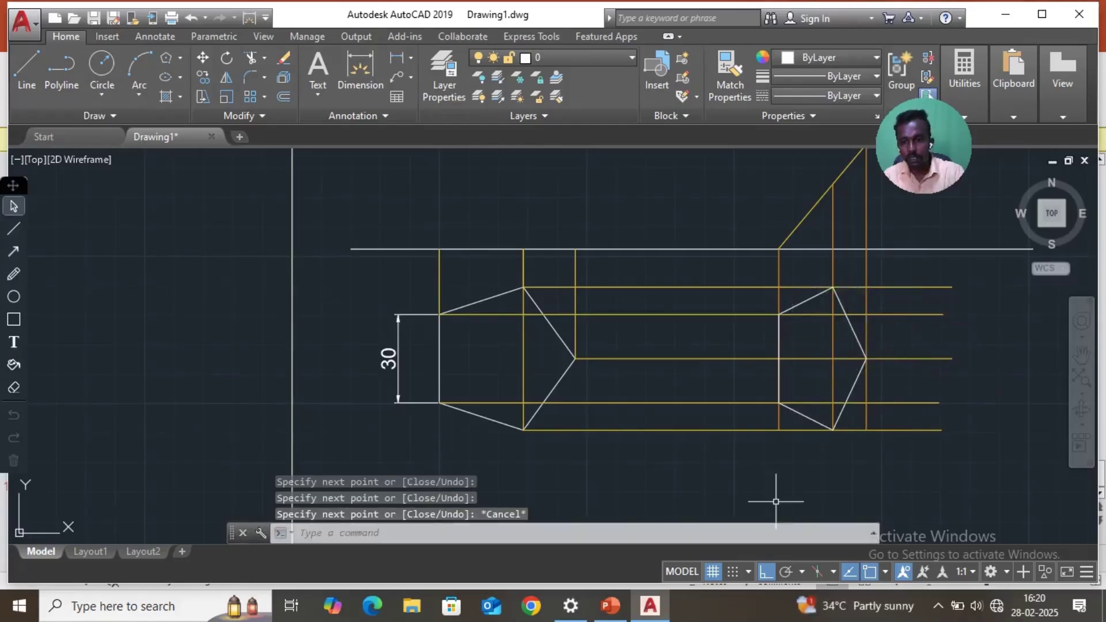
Step: Open and confirm the Lineweight Settings dialog
scroll(806, 481, down, 3)
scroll(979, 481, up, 3)
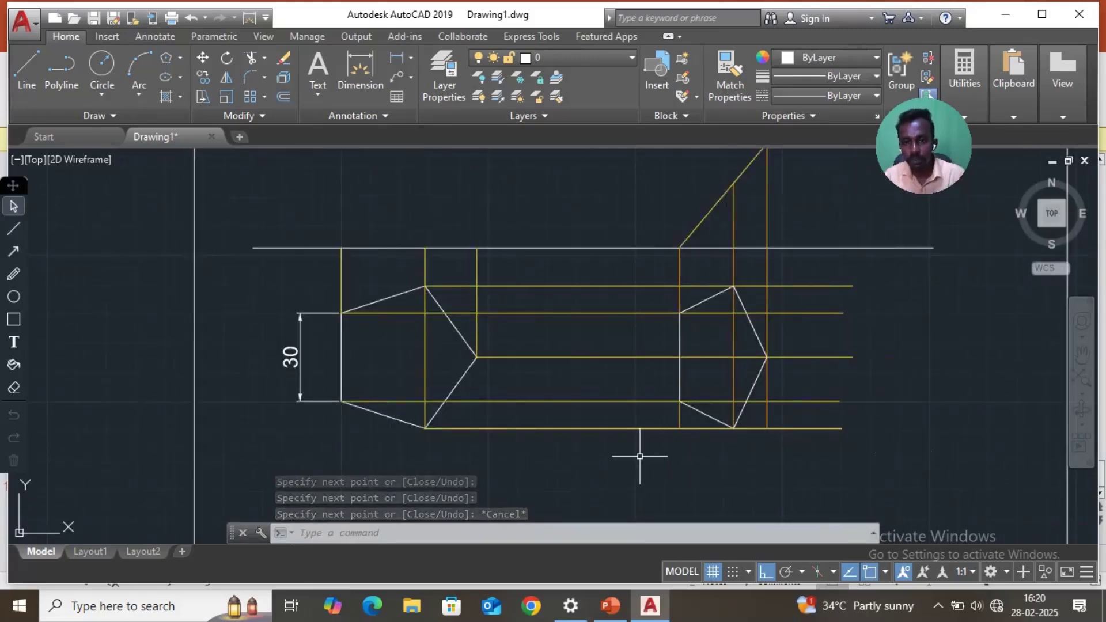
scroll(638, 456, down, 2)
scroll(479, 467, up, 2)
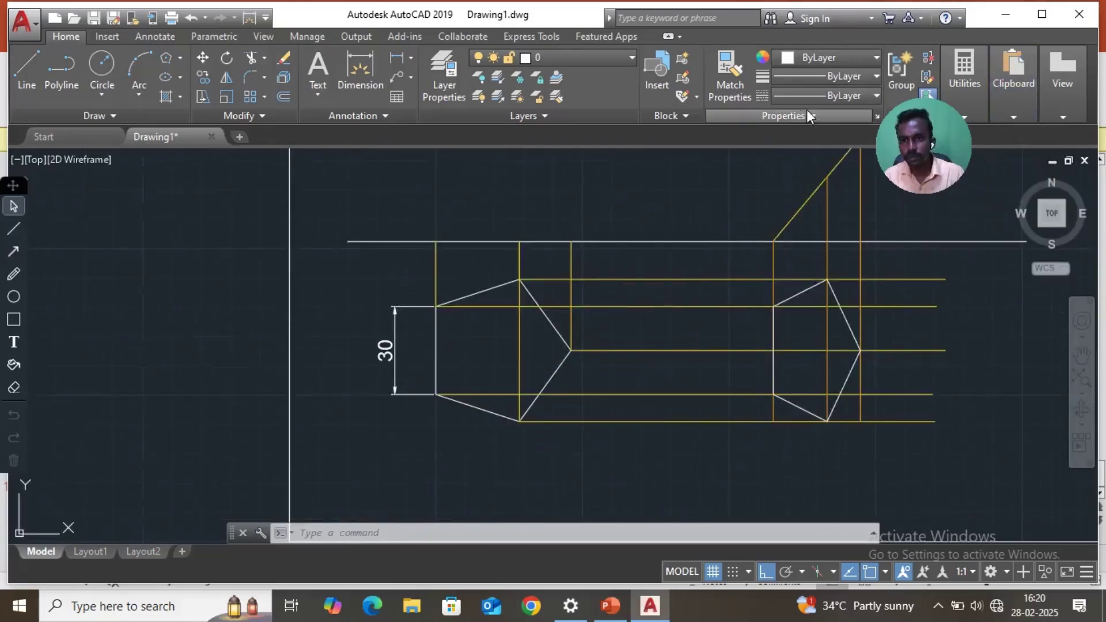
click(876, 77)
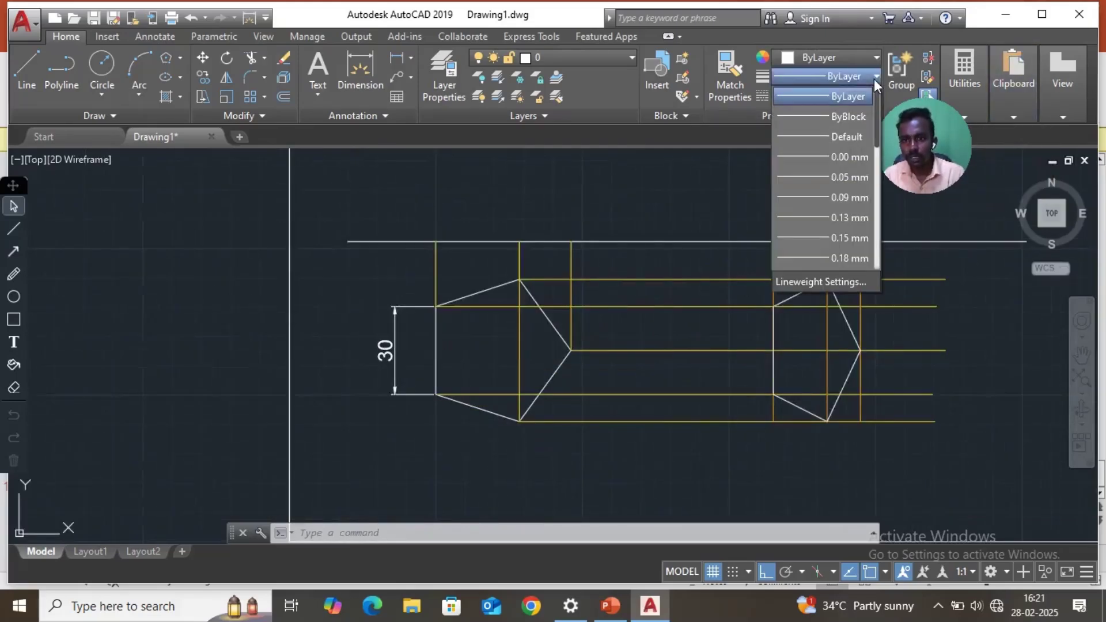
click(837, 283)
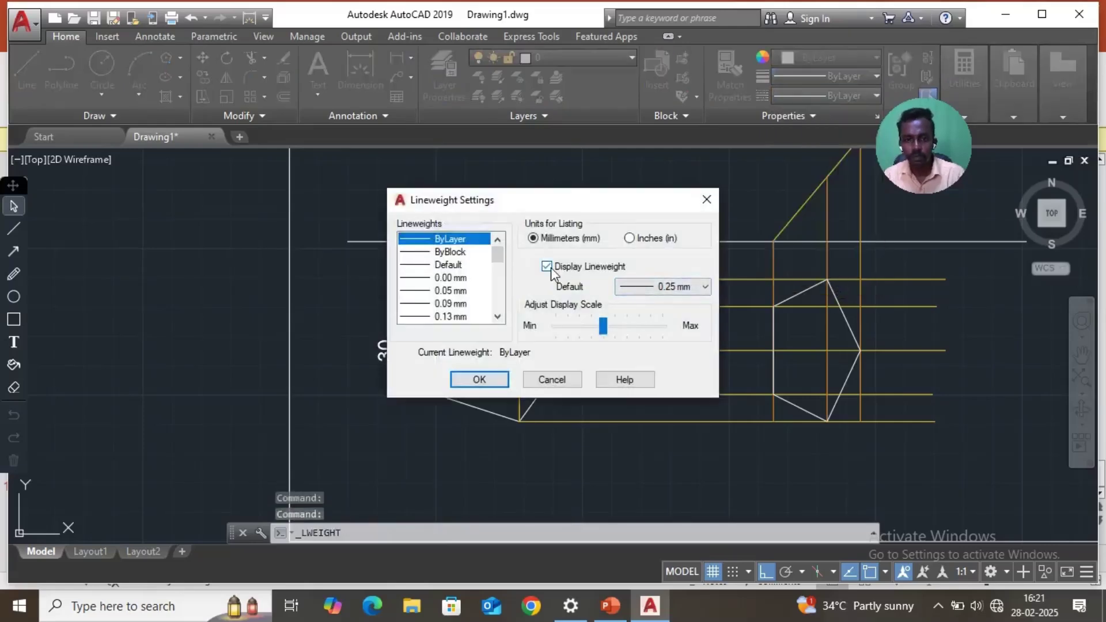
click(494, 380)
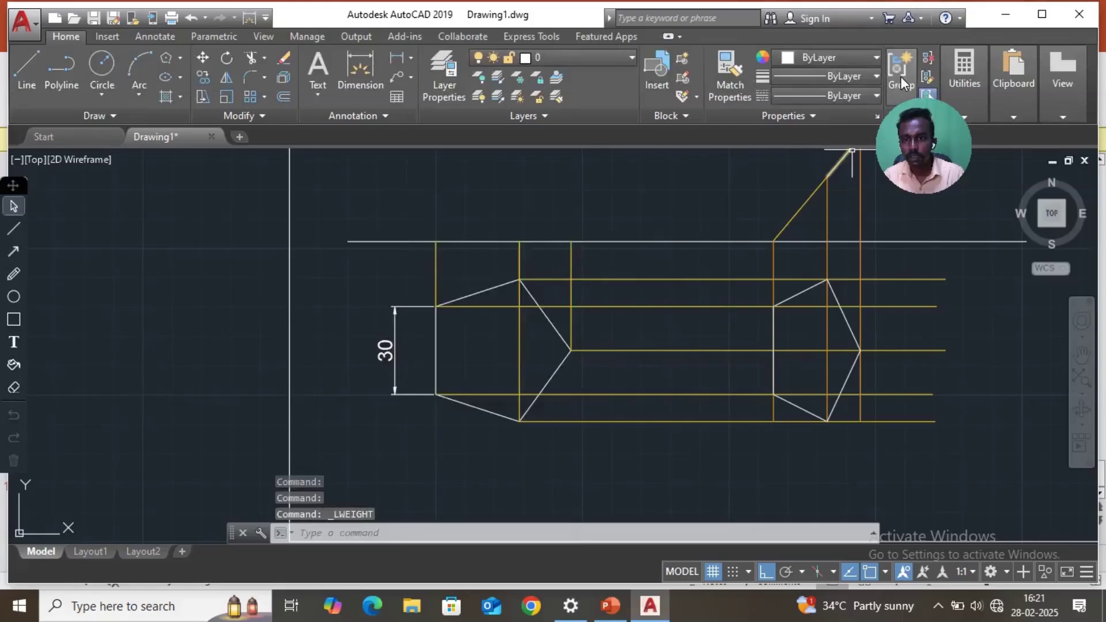
Step: Give the right pentagon's edges a 0.30 mm lineweight, then select the left pentagon too
click(800, 295)
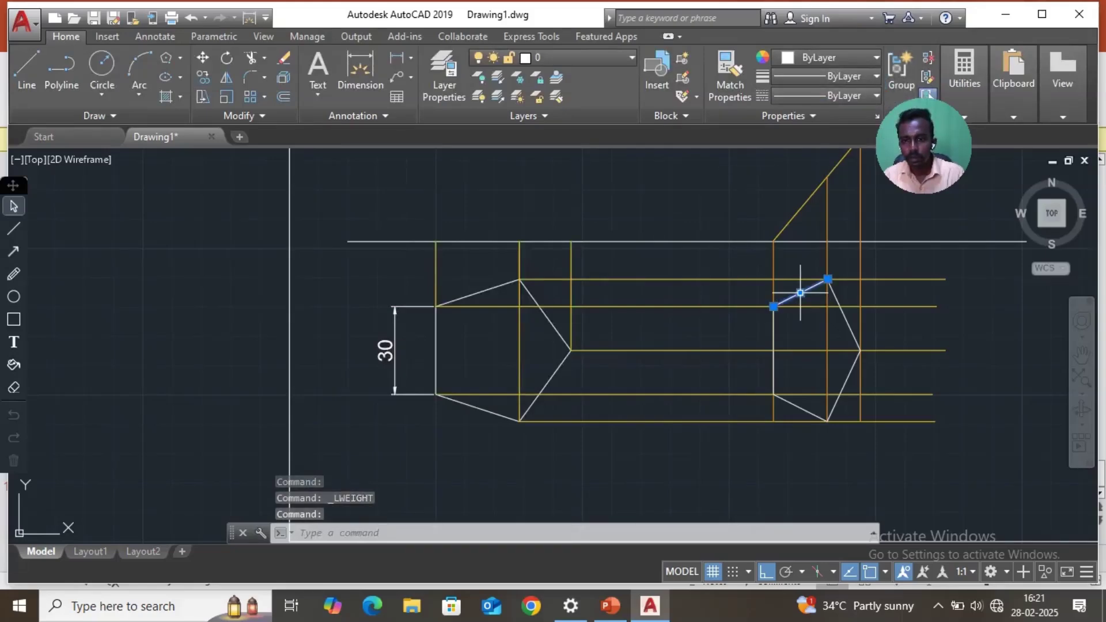
click(836, 297)
click(835, 404)
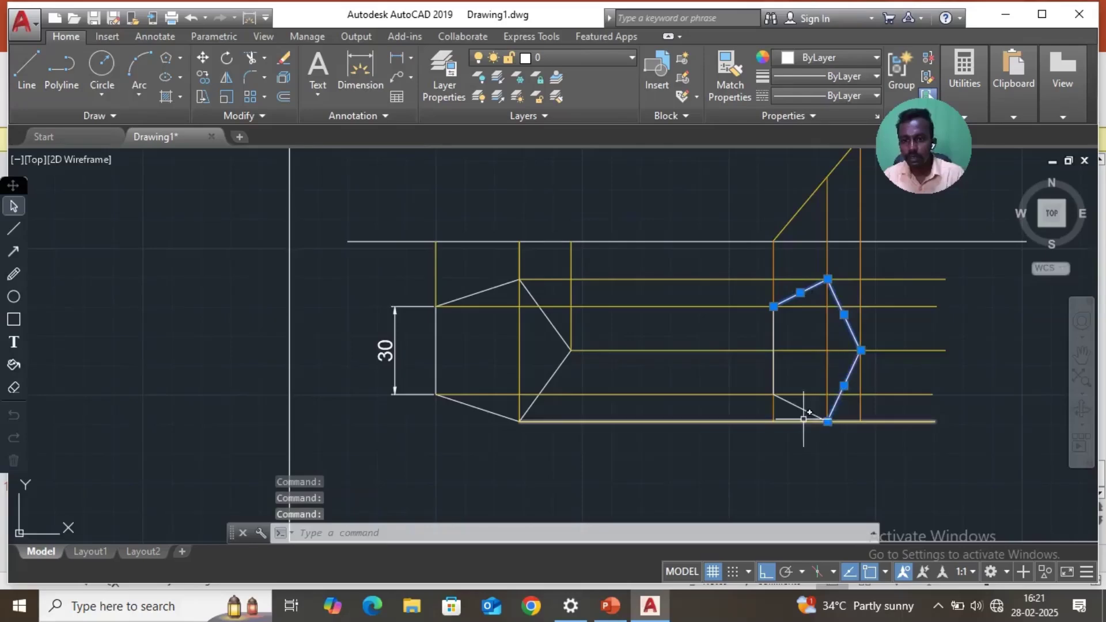
click(774, 361)
click(867, 77)
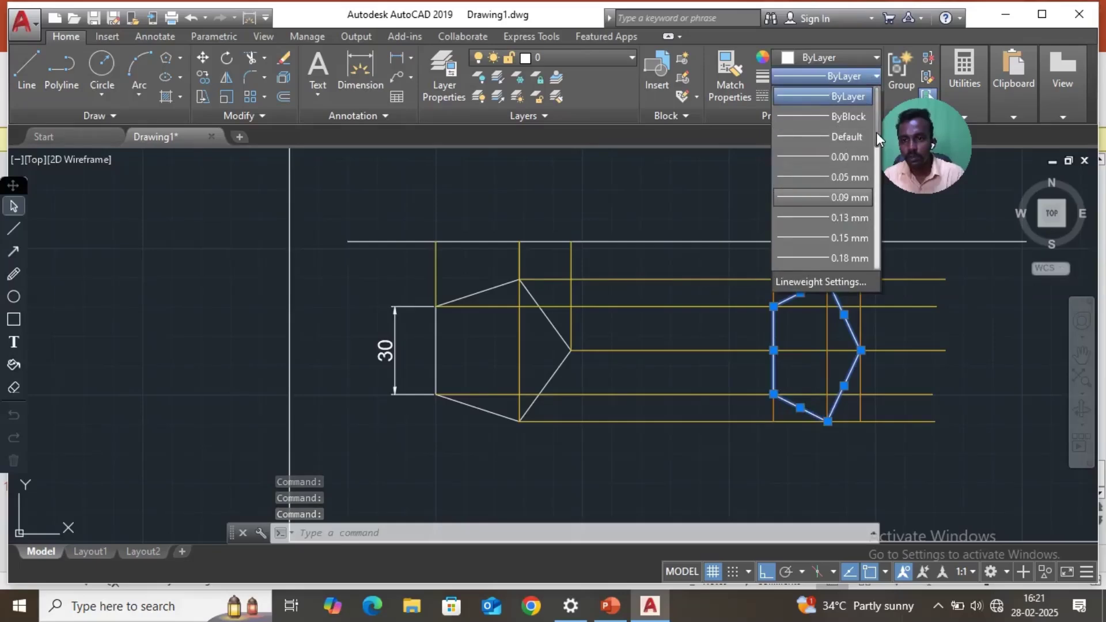
drag(876, 132, 879, 182)
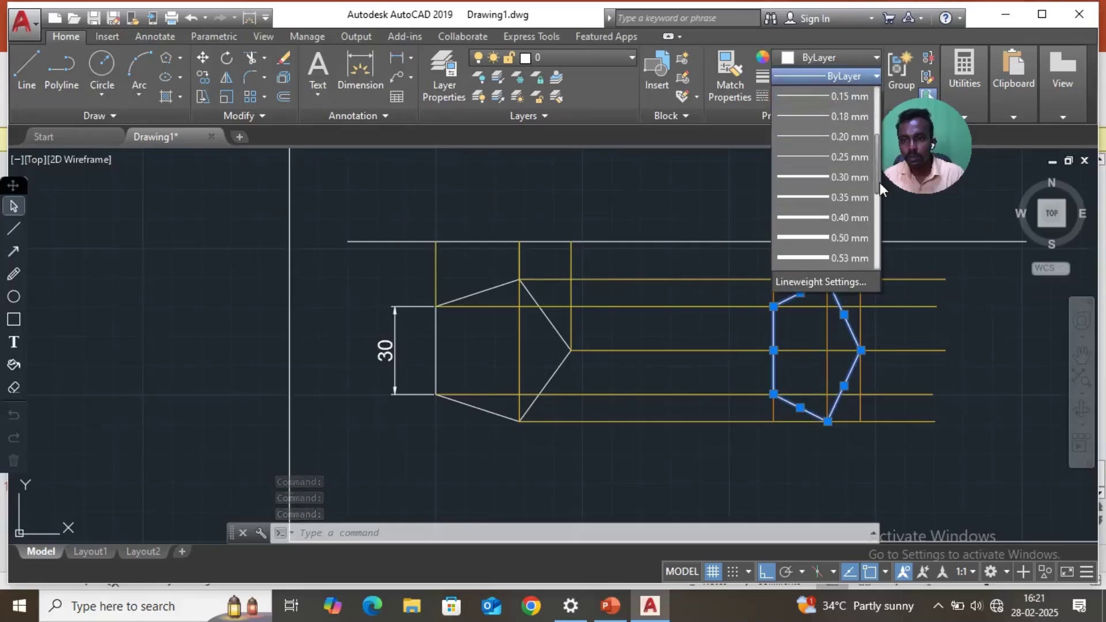
click(835, 177)
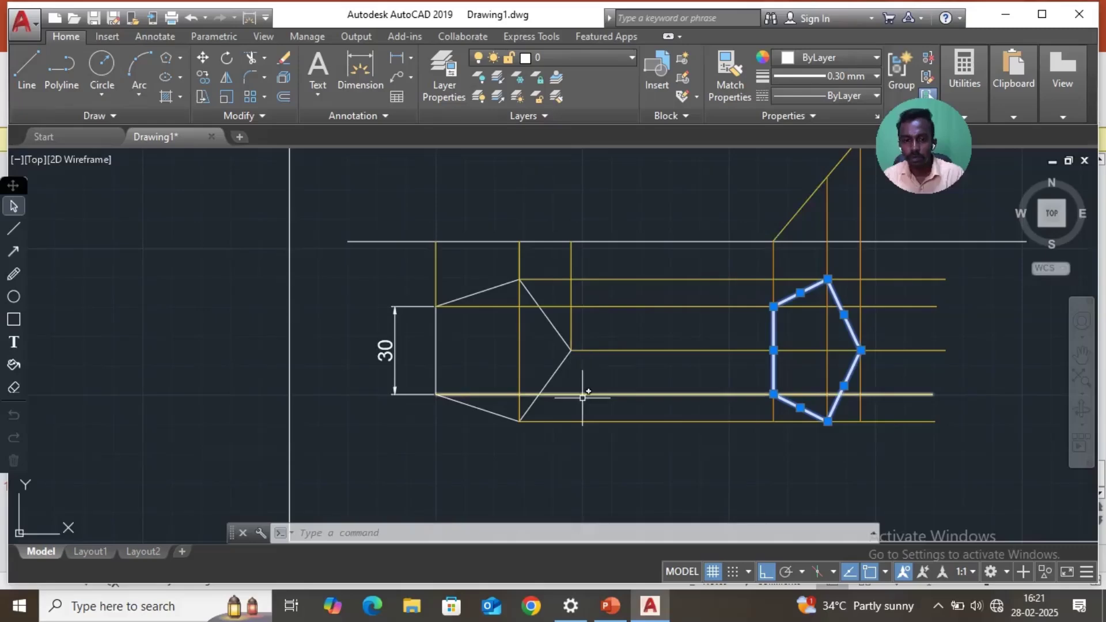
click(537, 303)
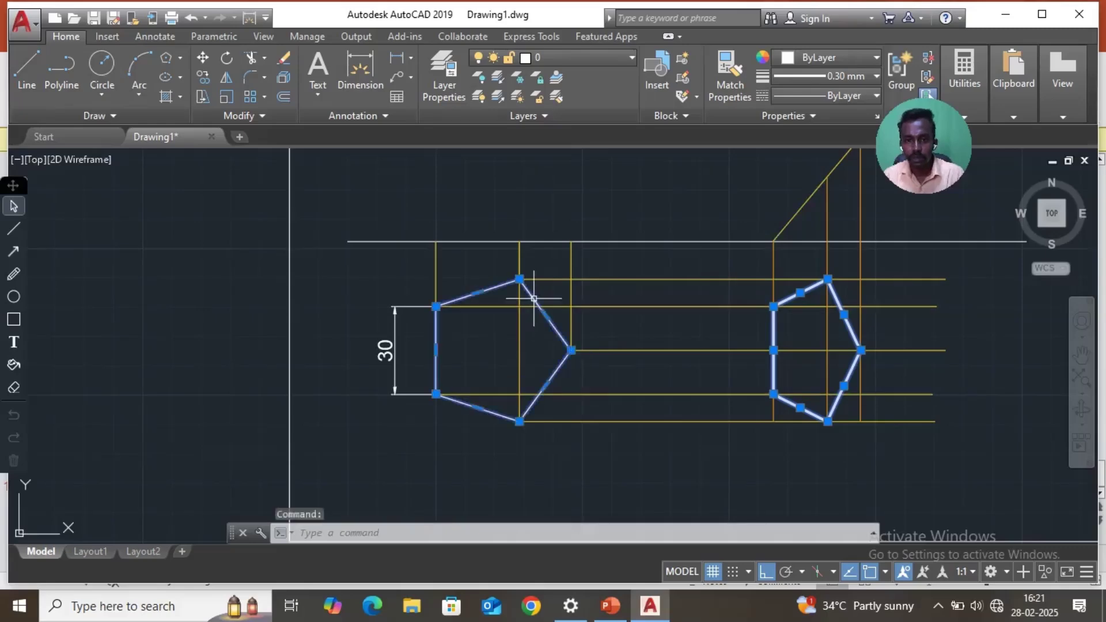
click(869, 77)
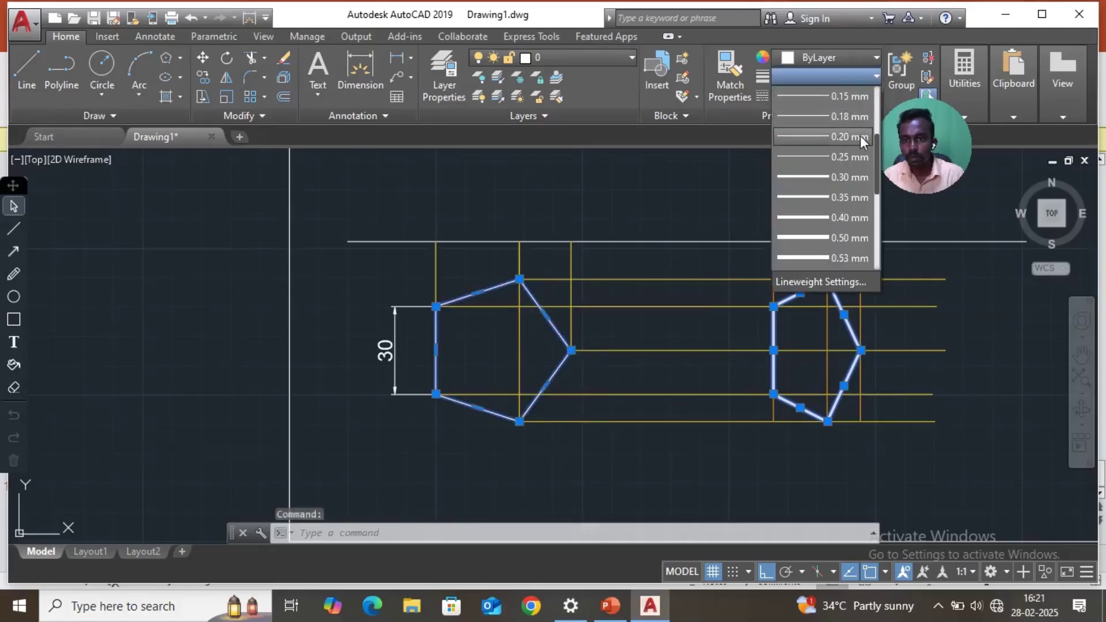
click(847, 177)
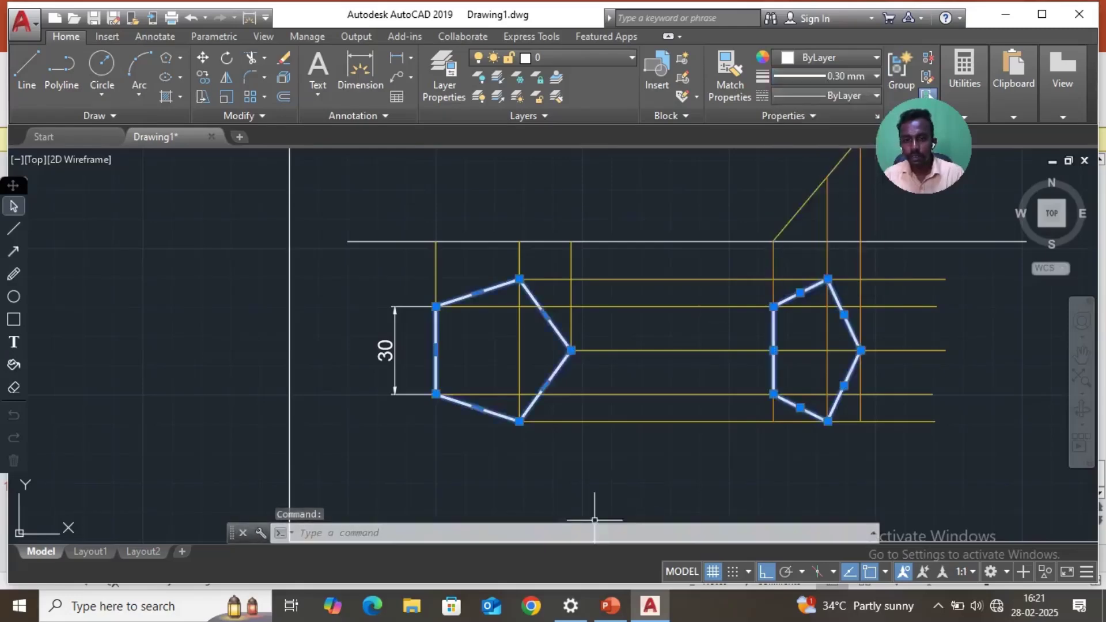
key(Escape)
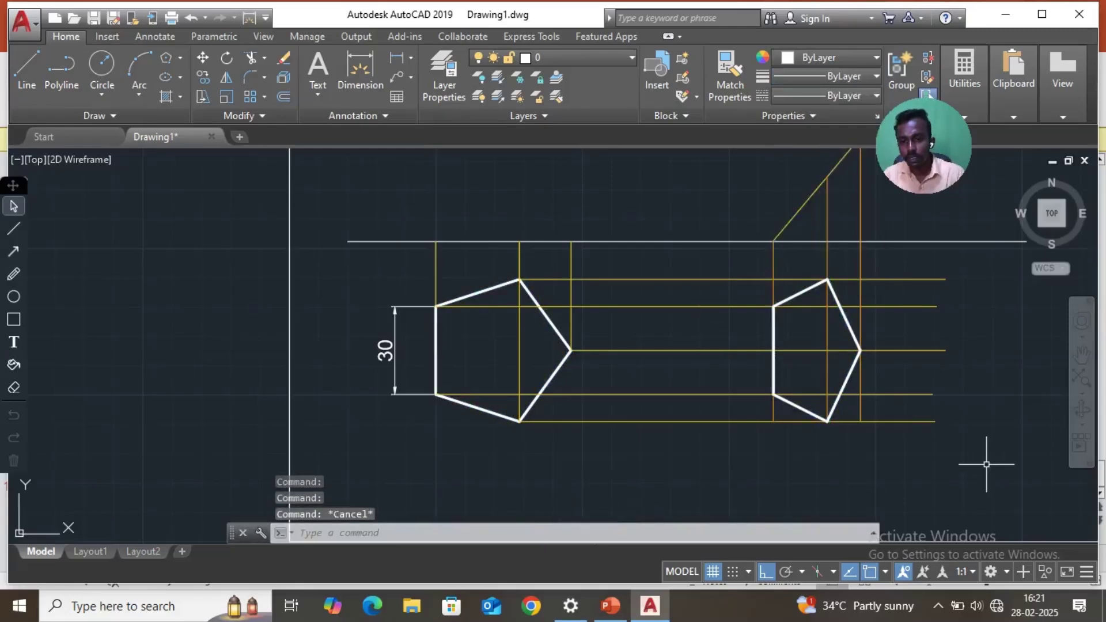
scroll(800, 391, down, 3)
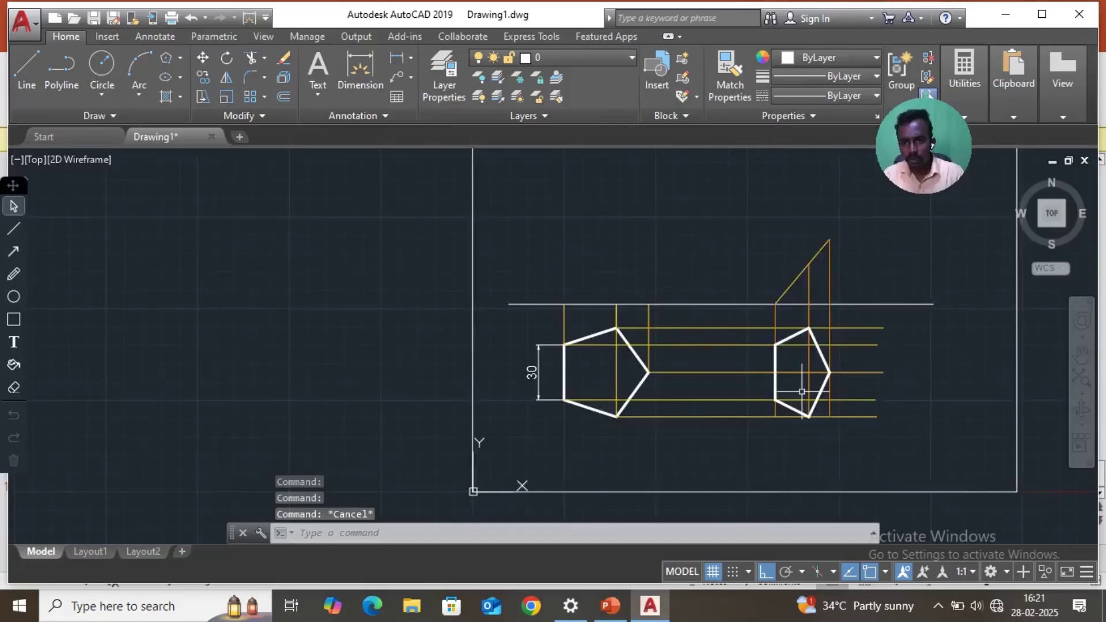
scroll(792, 439, up, 3)
scroll(852, 427, down, 2)
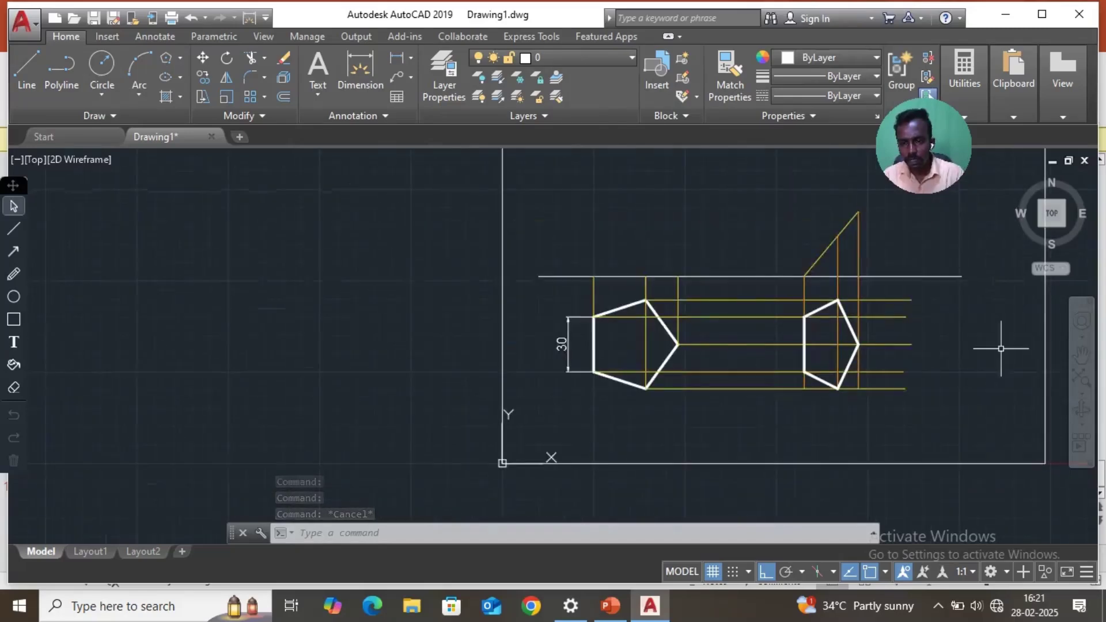
Step: Start Trim with the right pentagon's edges as cutting edges
click(250, 57)
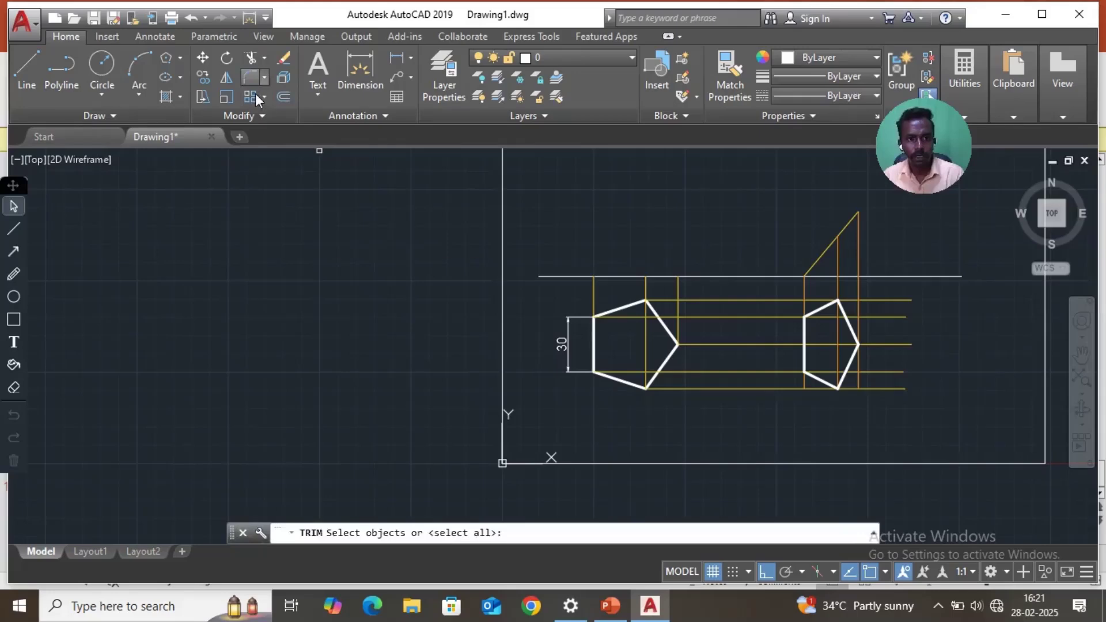
click(804, 335)
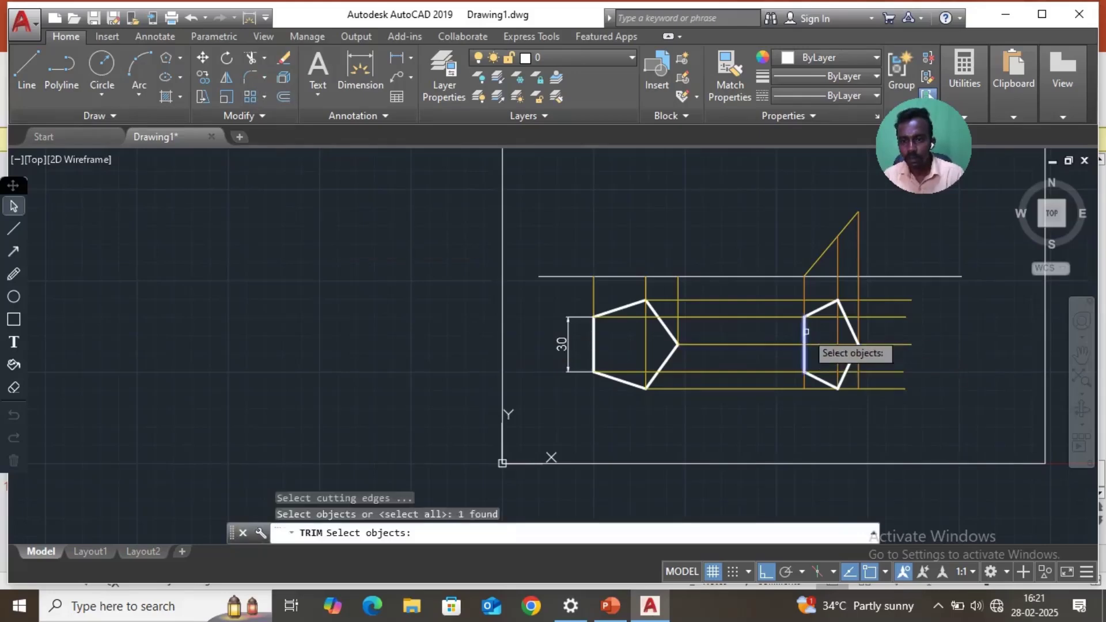
click(818, 310)
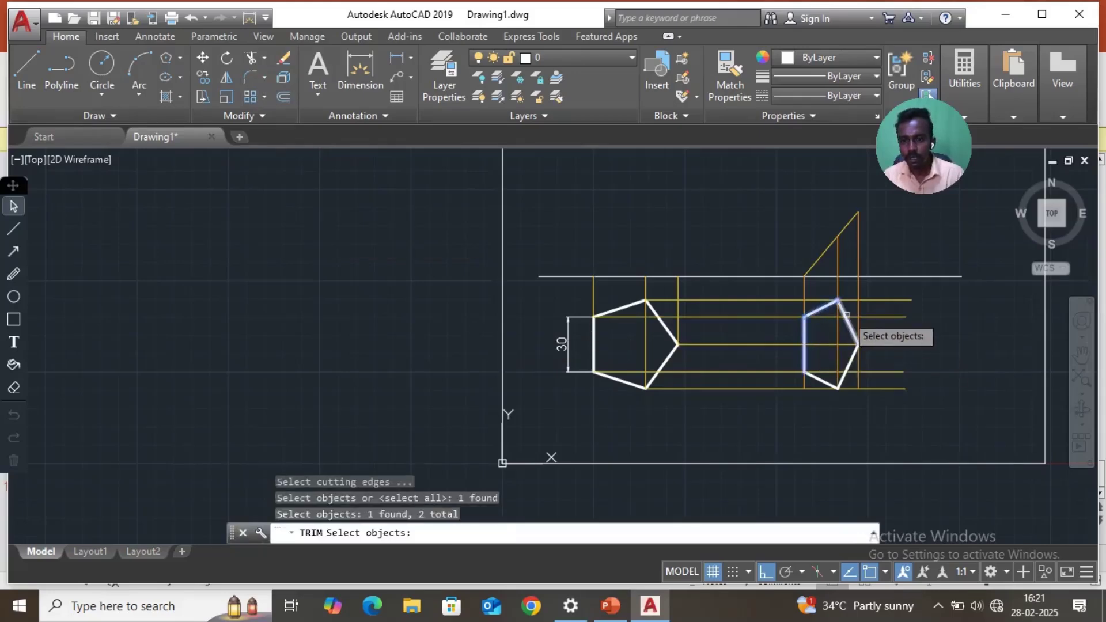
click(844, 316)
click(848, 361)
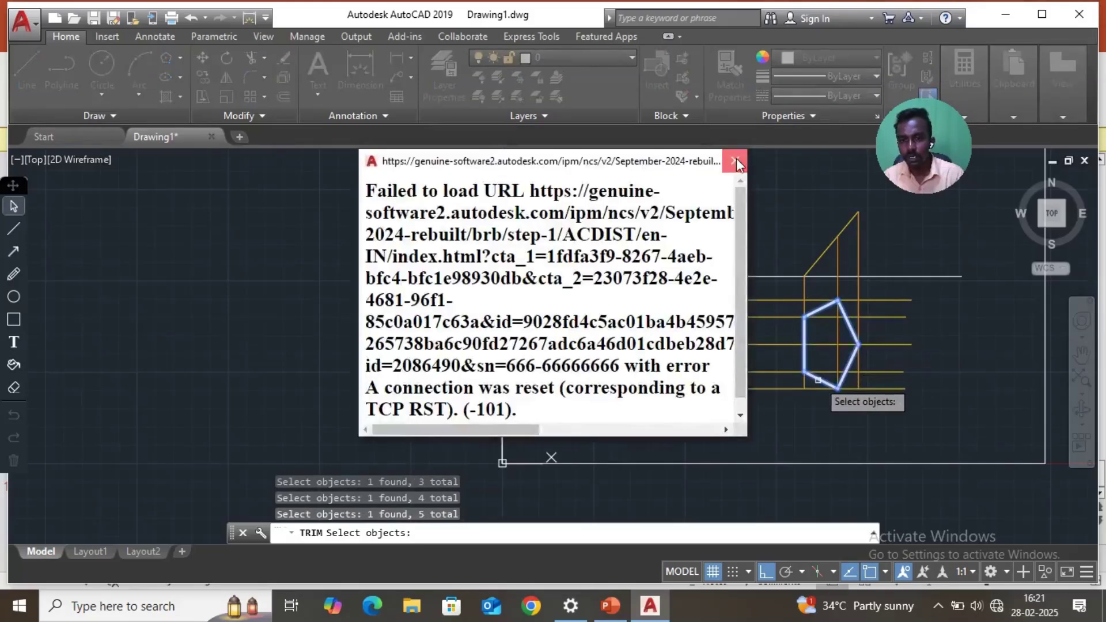
click(735, 162)
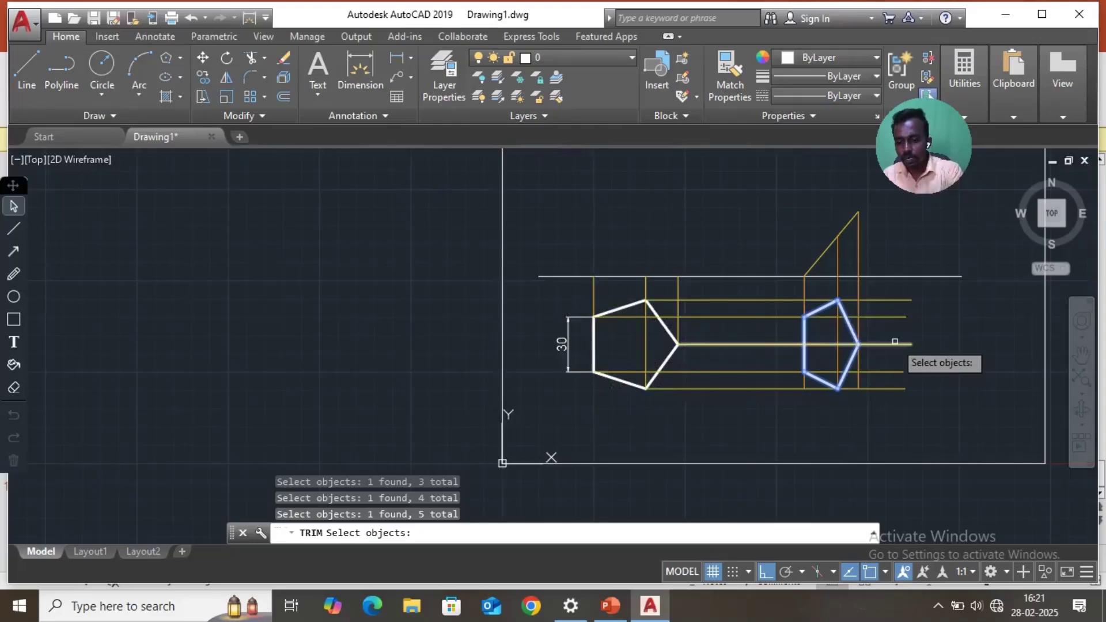
key(Return)
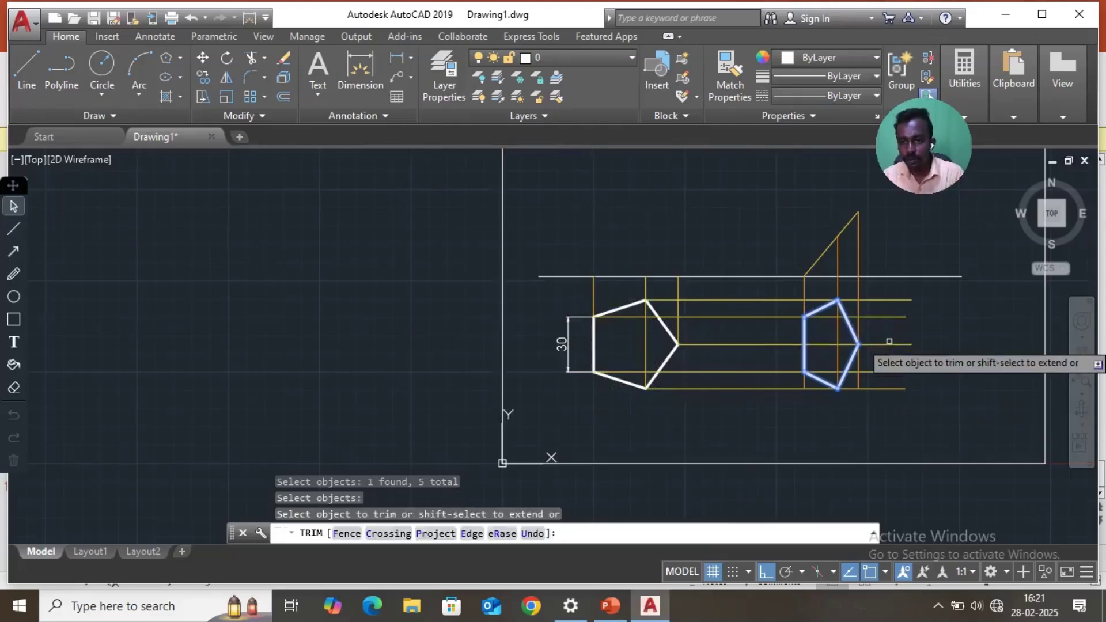
Step: Trim the projector ends right of the pentagon and the leftovers inside it
click(888, 343)
click(880, 315)
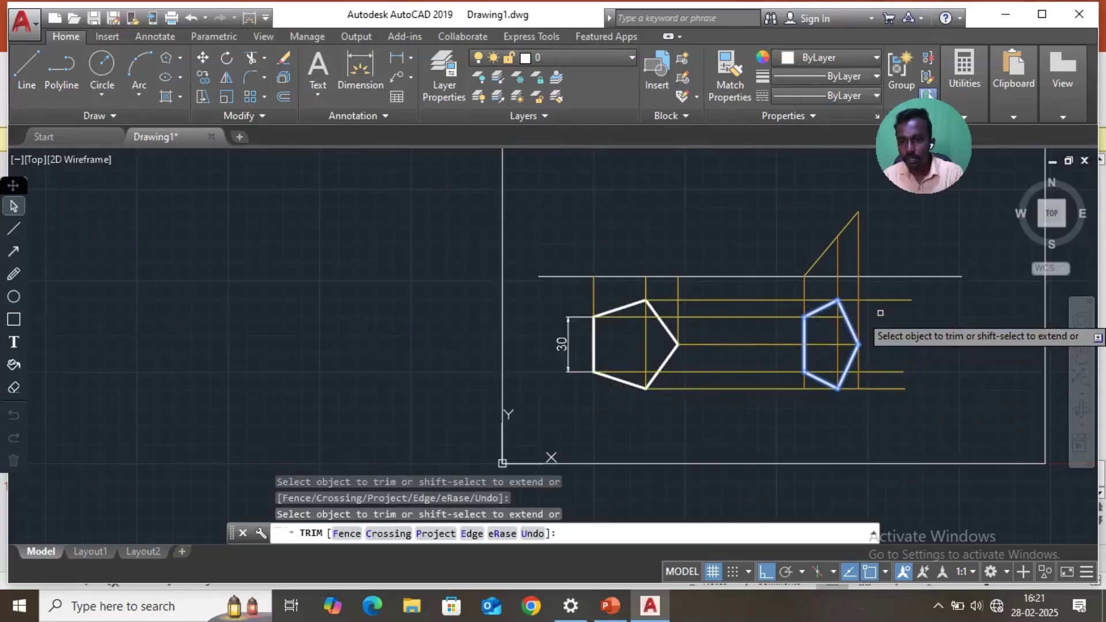
click(879, 300)
click(878, 372)
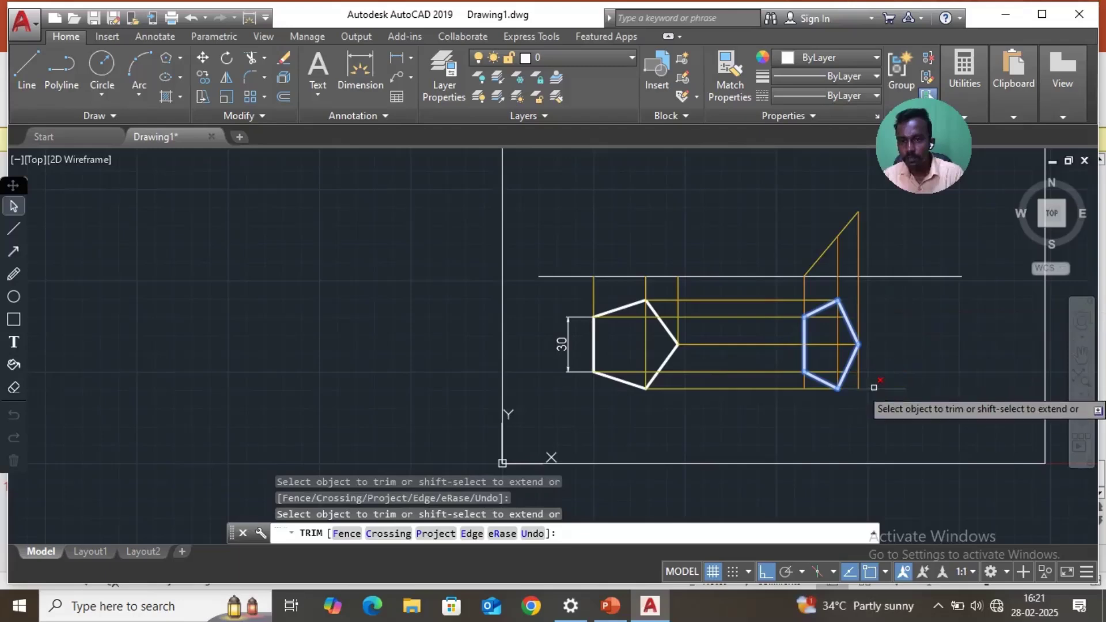
click(874, 387)
click(857, 384)
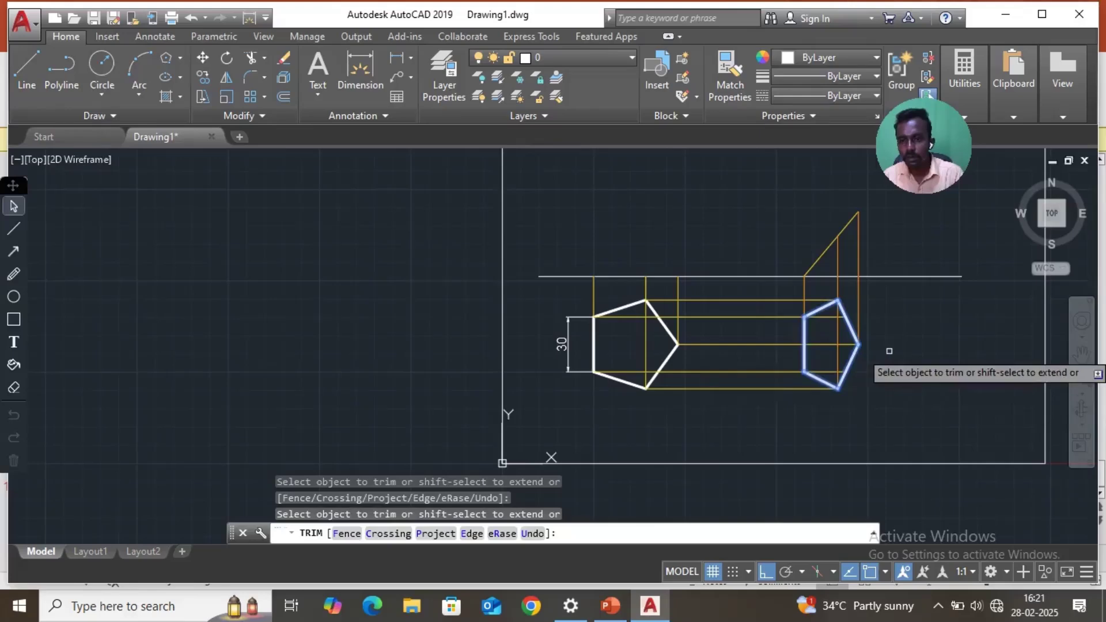
click(840, 330)
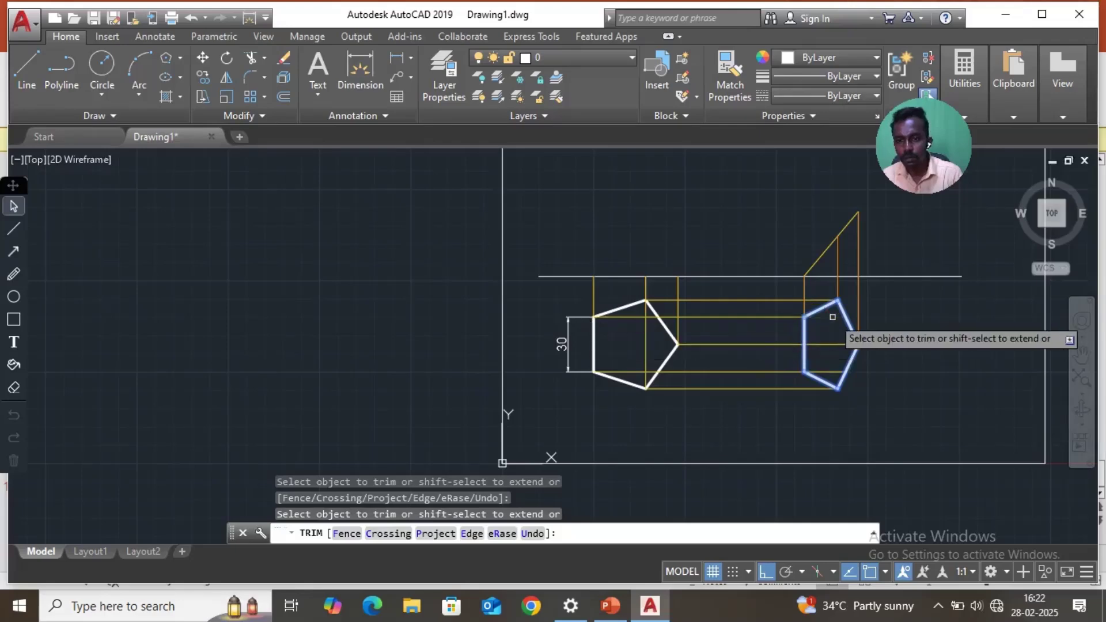
click(834, 367)
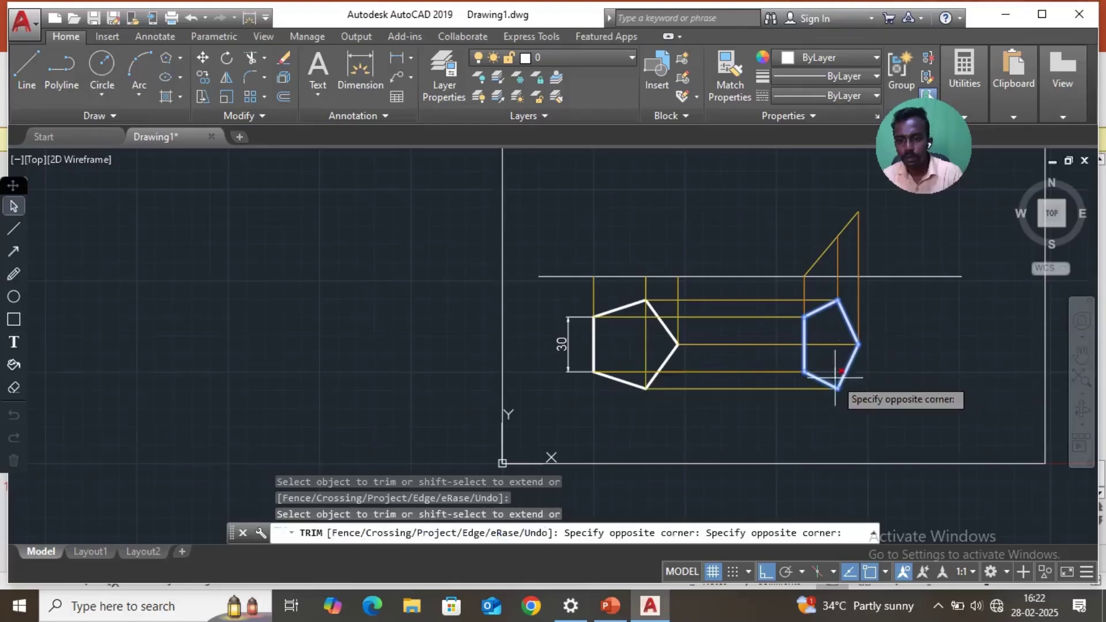
click(835, 377)
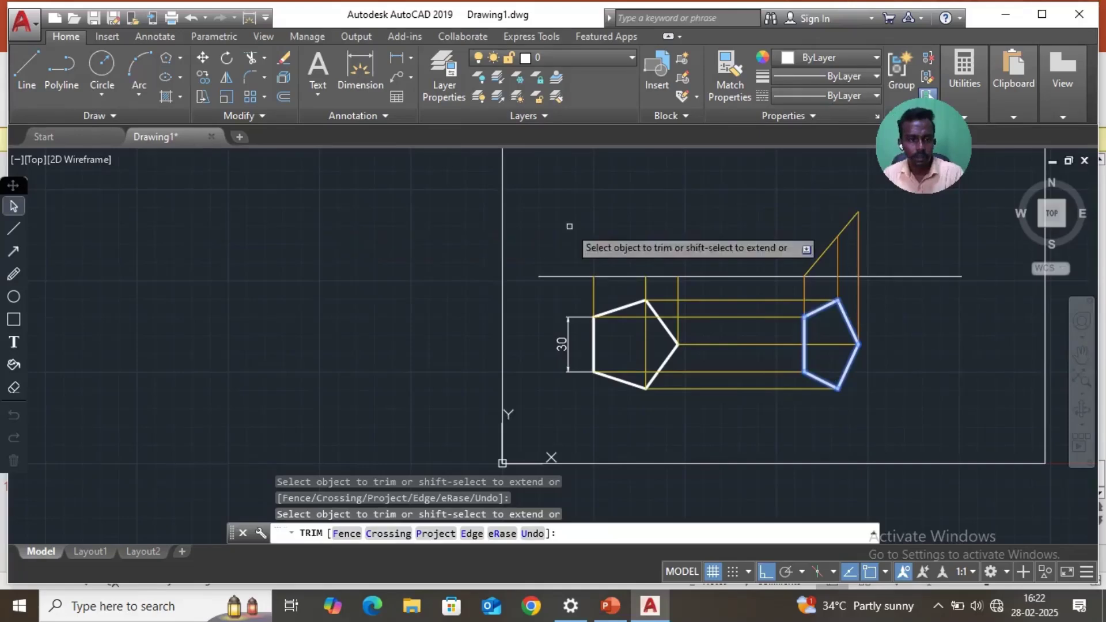
key(Escape)
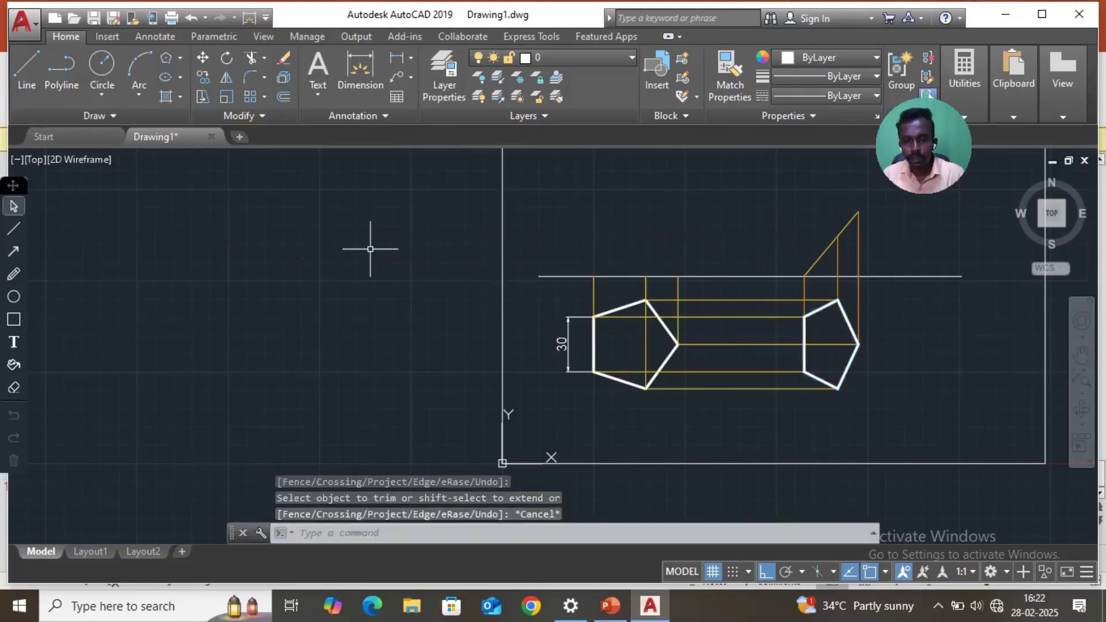
Step: Start single-line text above the left pentagon's upper-left vertex, height 5, rotation 0°
click(324, 95)
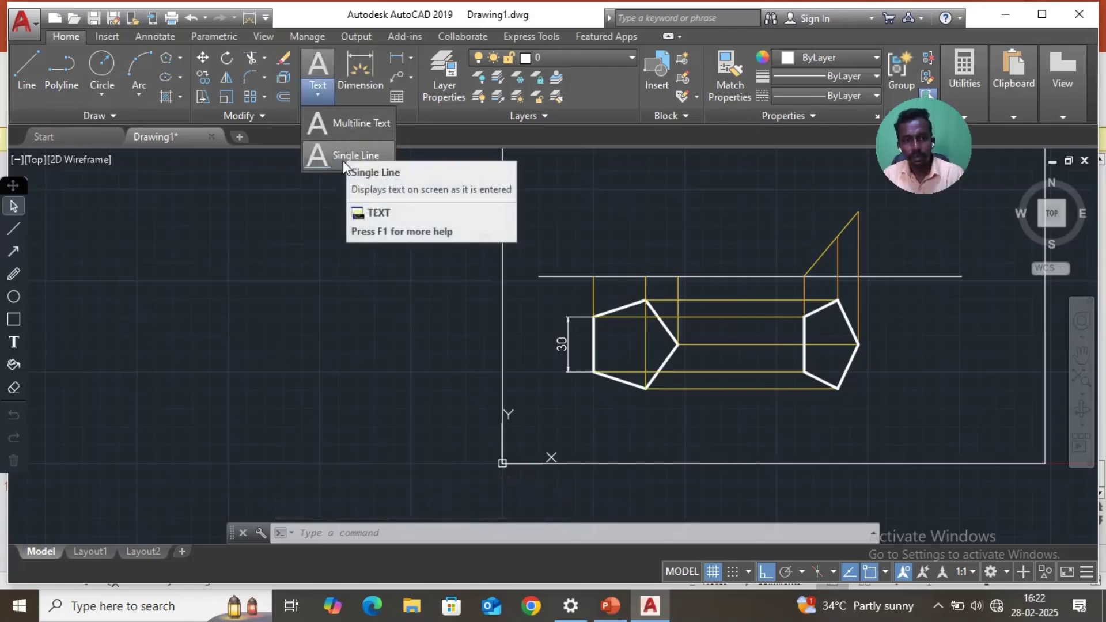
click(360, 151)
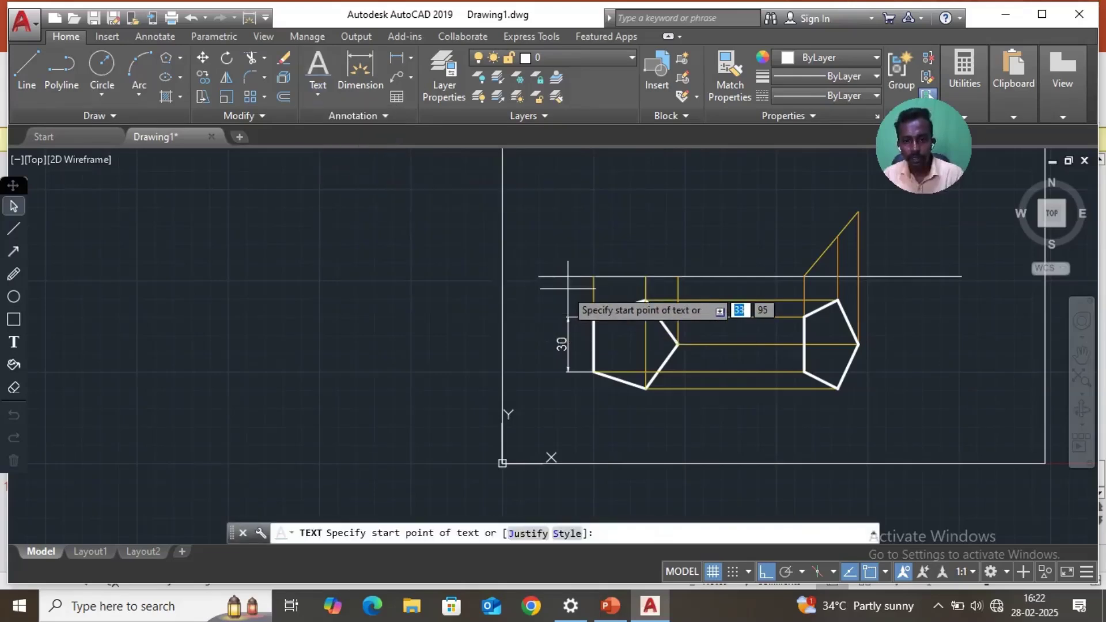
scroll(576, 297, up, 2)
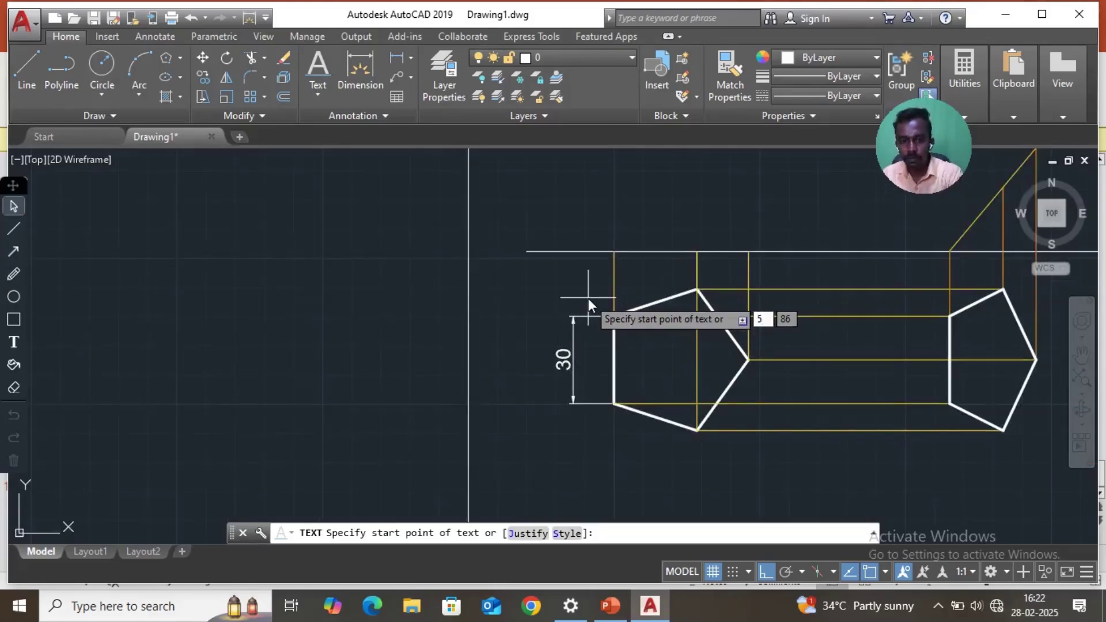
click(578, 299)
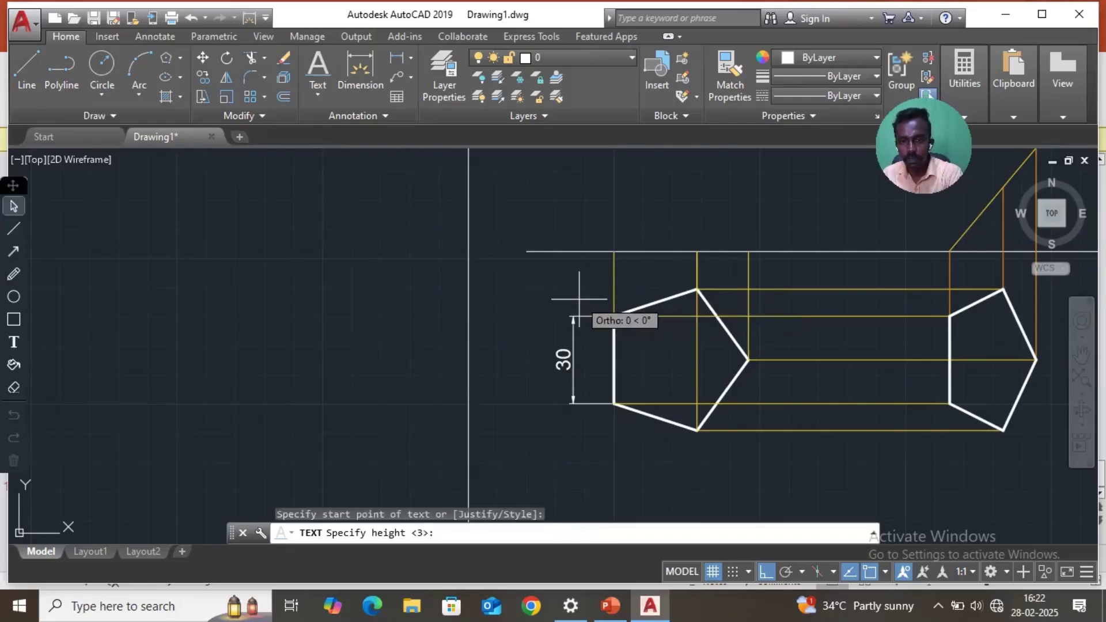
text(5)
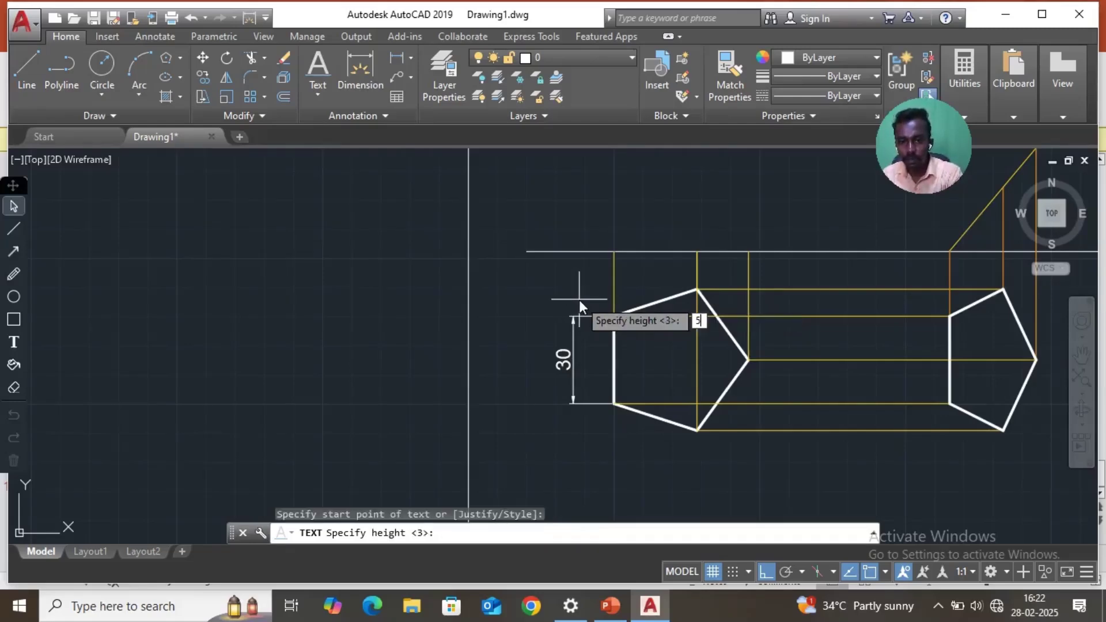
key(Return)
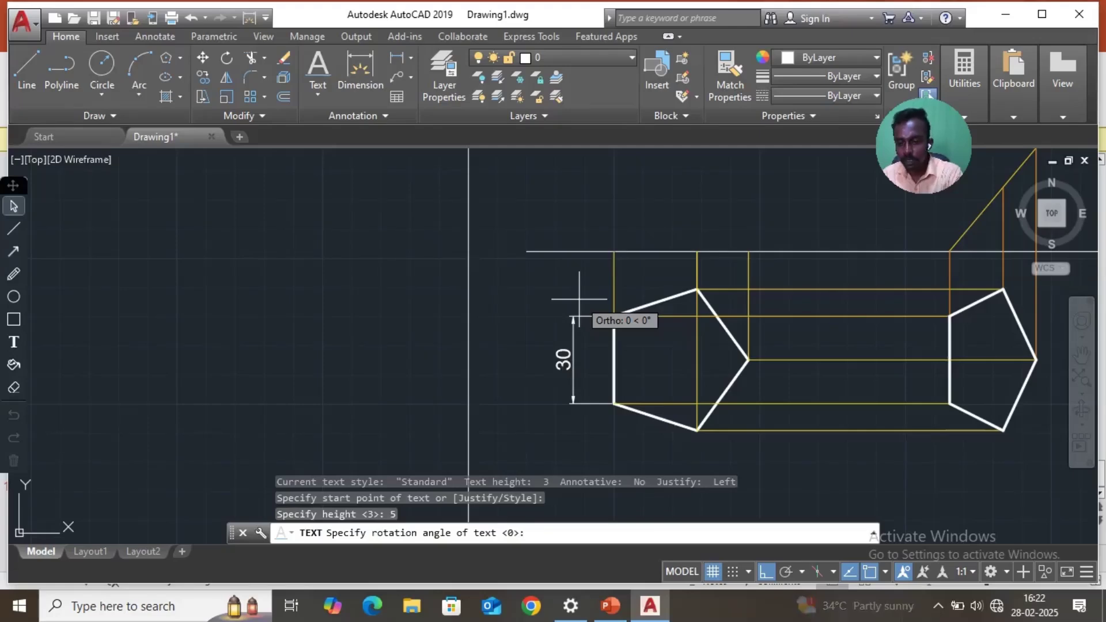
key(Return)
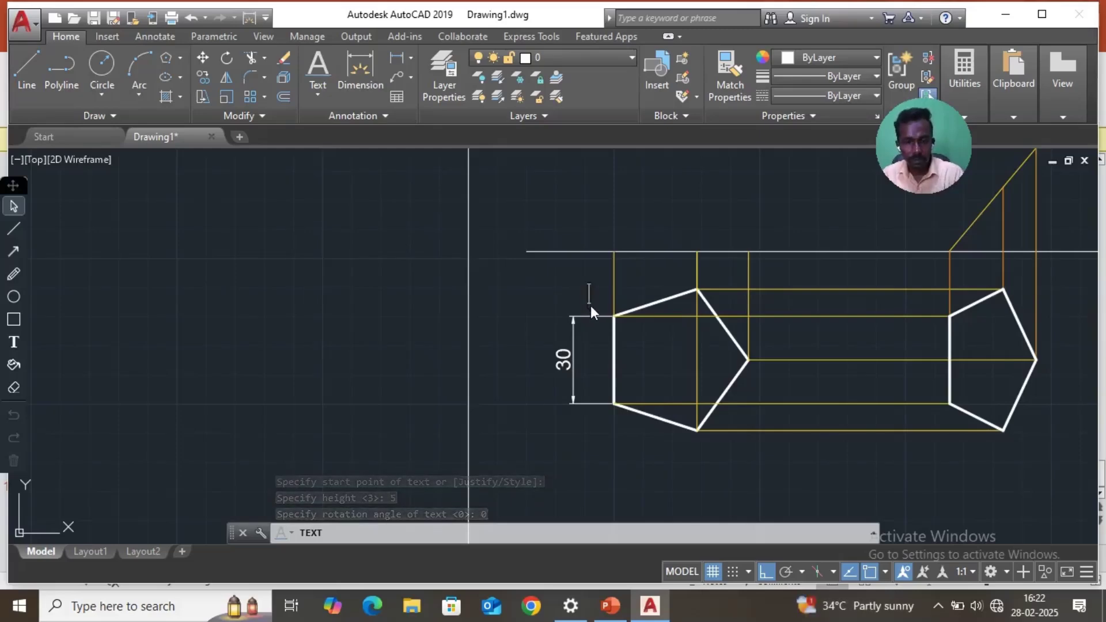
Step: Type vertex labels a, b, d and e around the left pentagon
text(a)
click(586, 417)
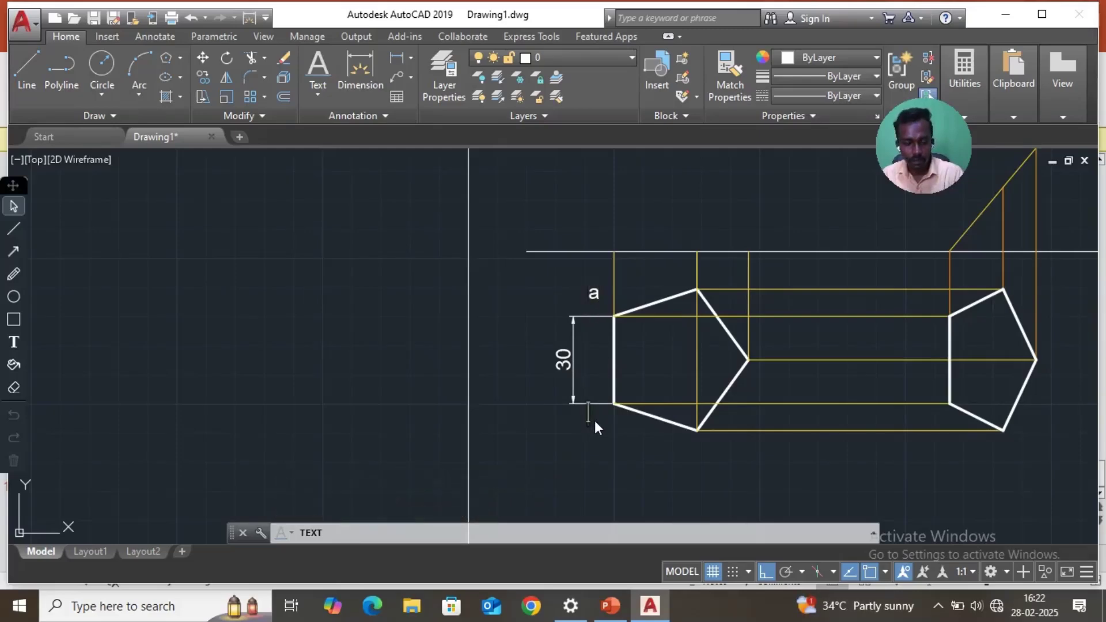
text(b)
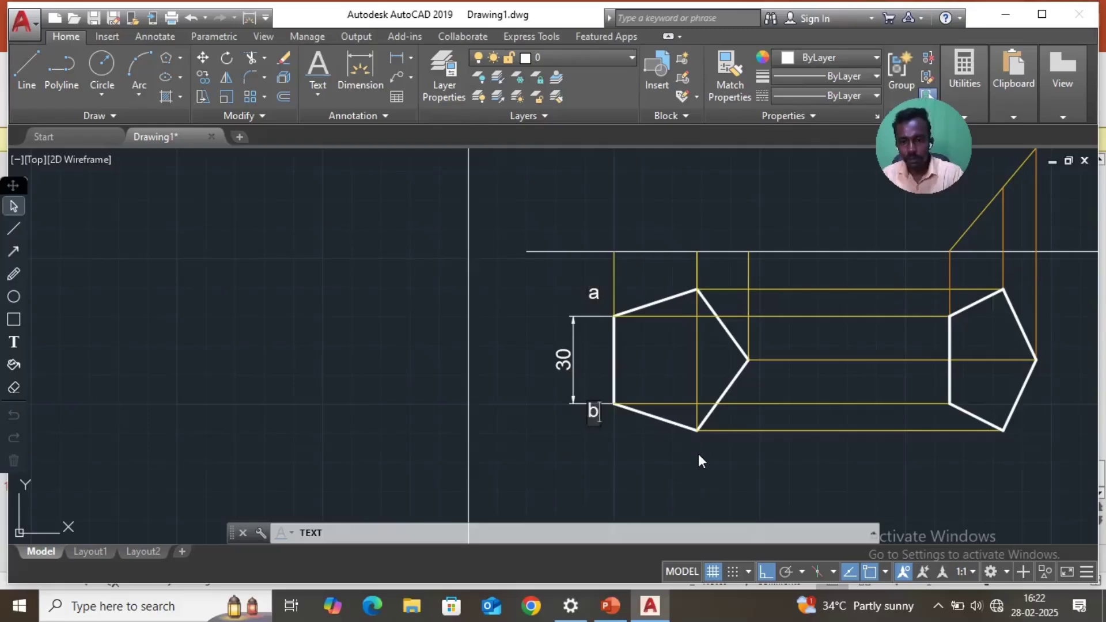
click(698, 455)
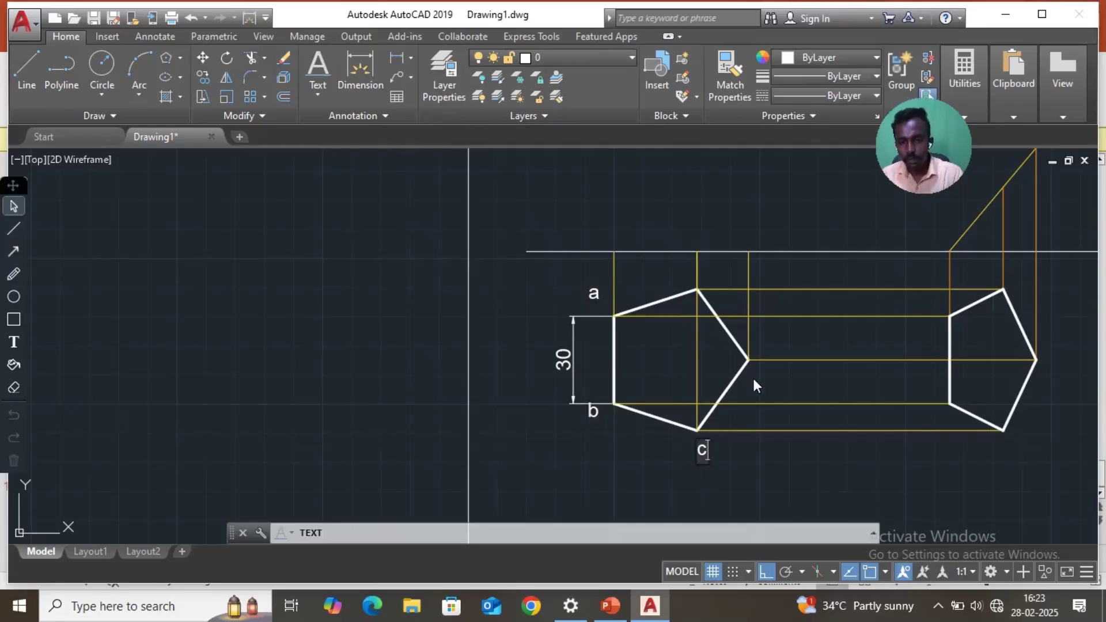
text(d)
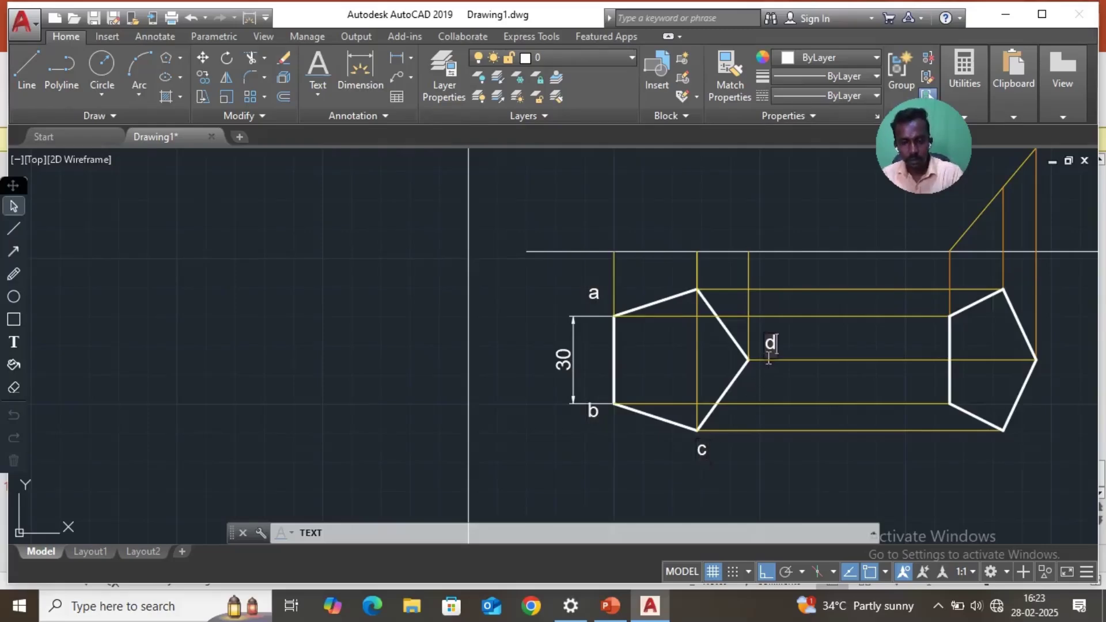
click(709, 279)
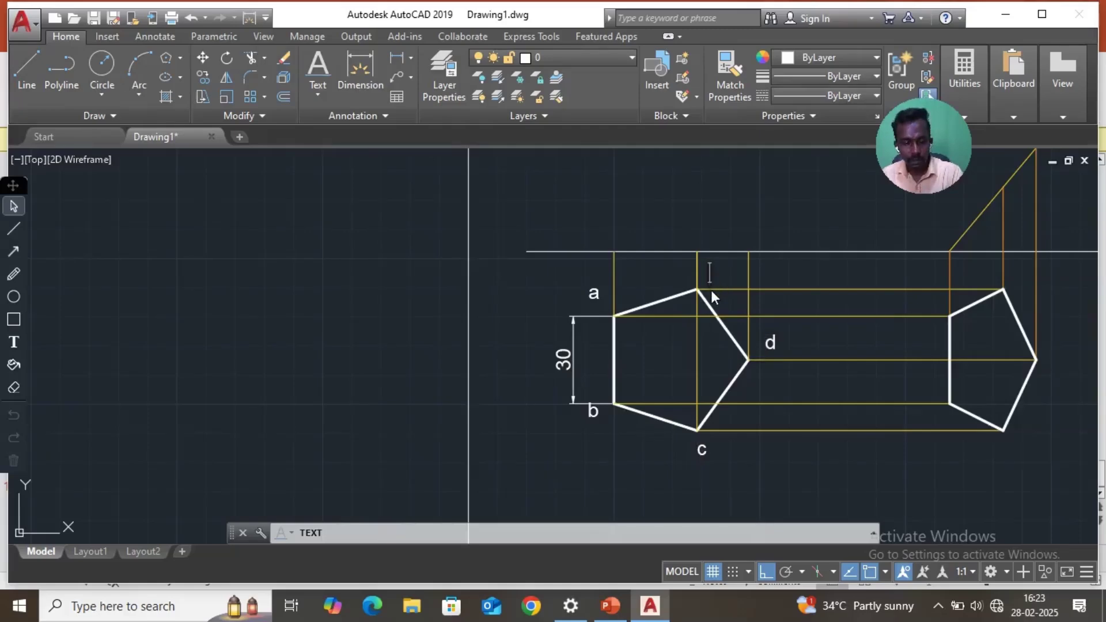
text(e)
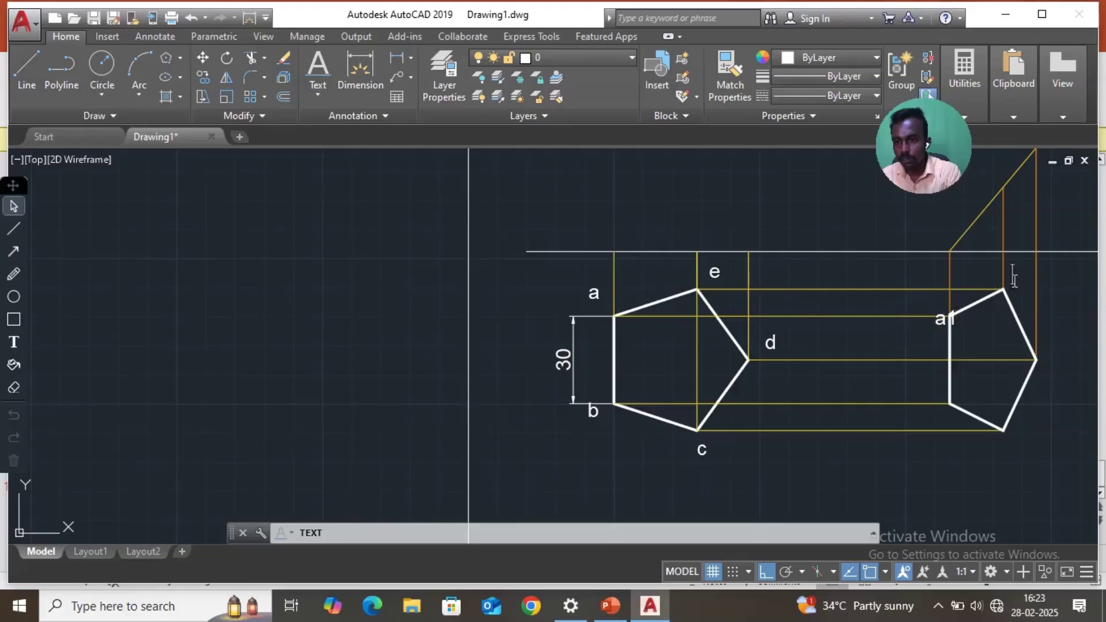
Step: Label the right pentagon's corners e1, d1, b1 and c1
text(1)
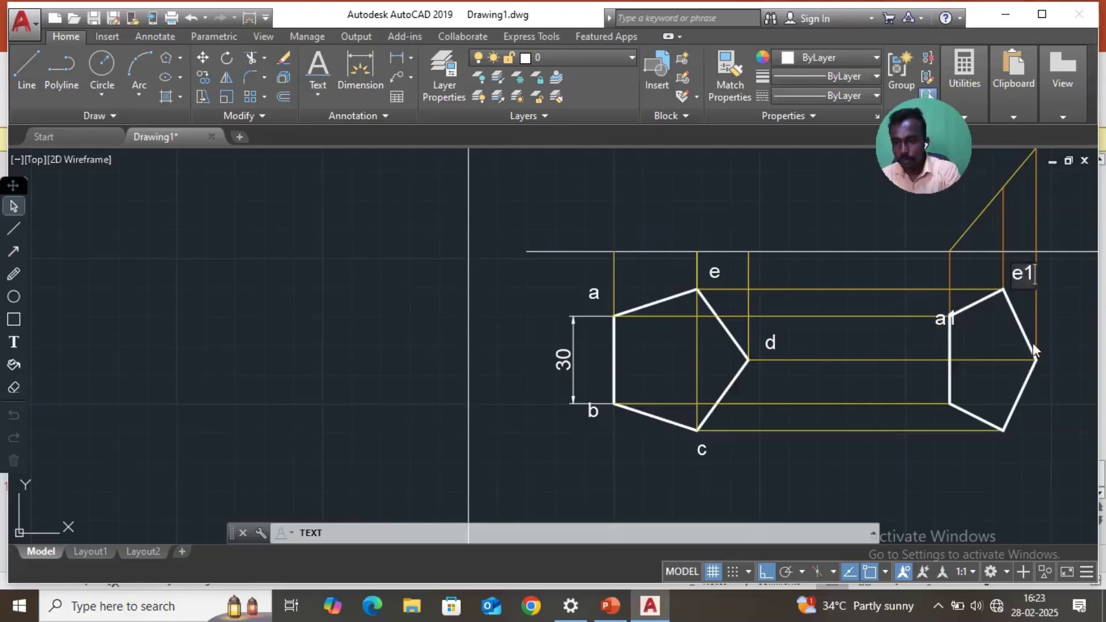
click(1046, 357)
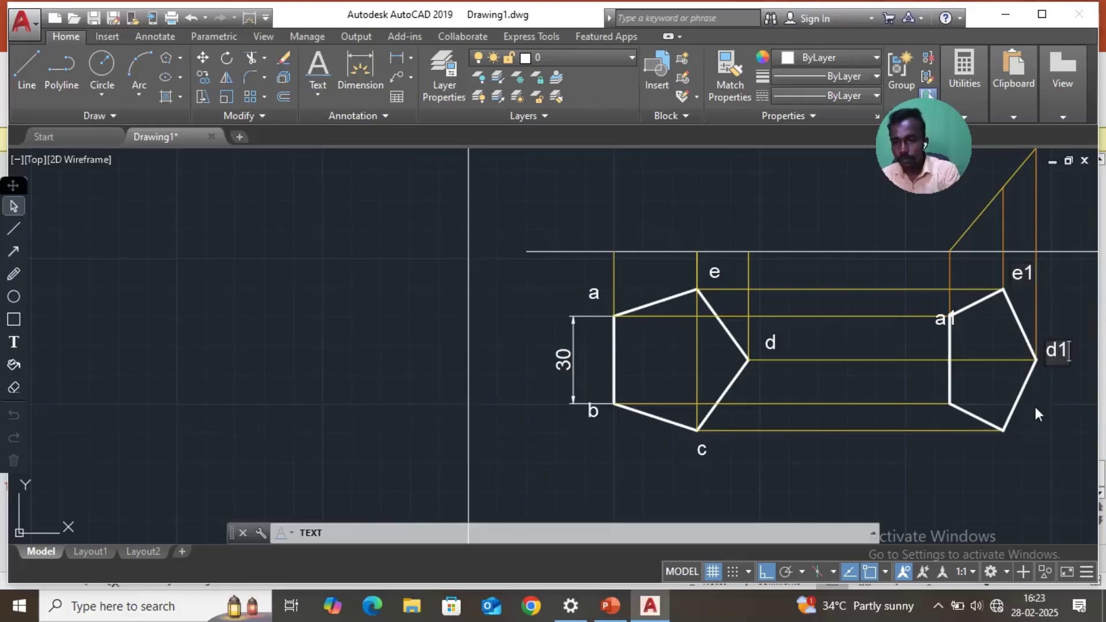
text(d1)
click(962, 397)
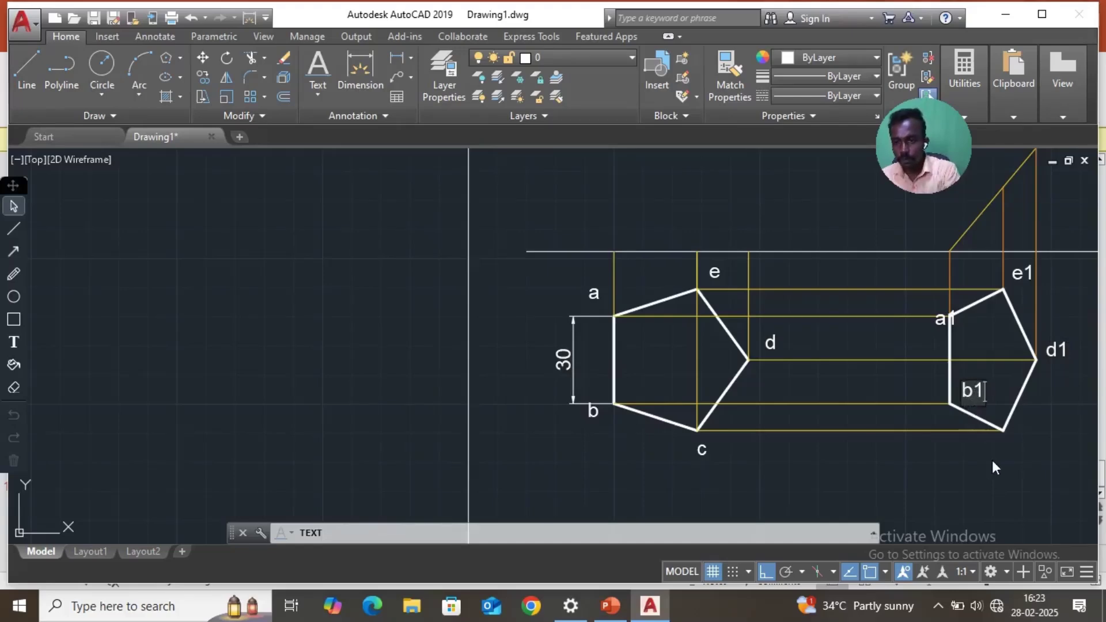
click(1006, 448)
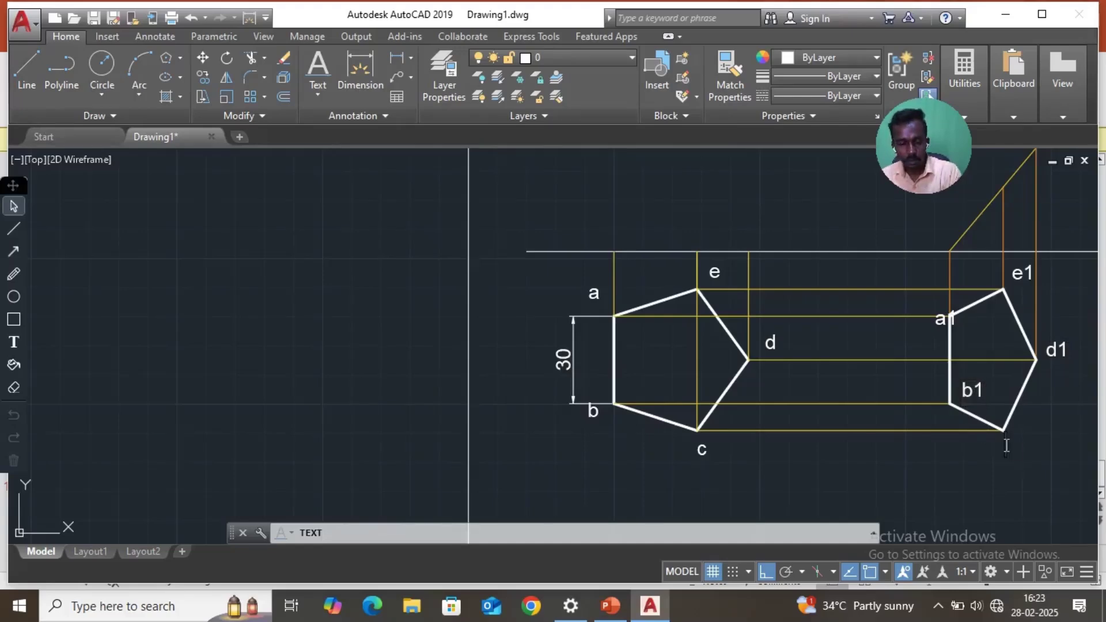
text(c1)
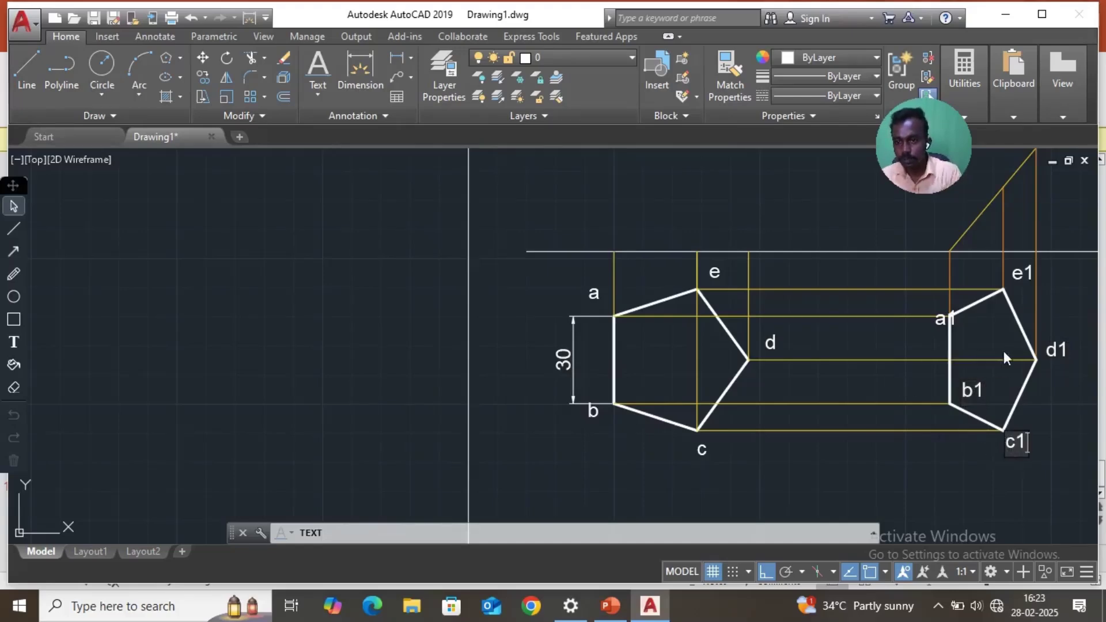
scroll(1066, 337, up, 2)
Step: Place labels b'(a'), c'(e') and d' above the reference line at their projectors
scroll(1060, 305, down, 4)
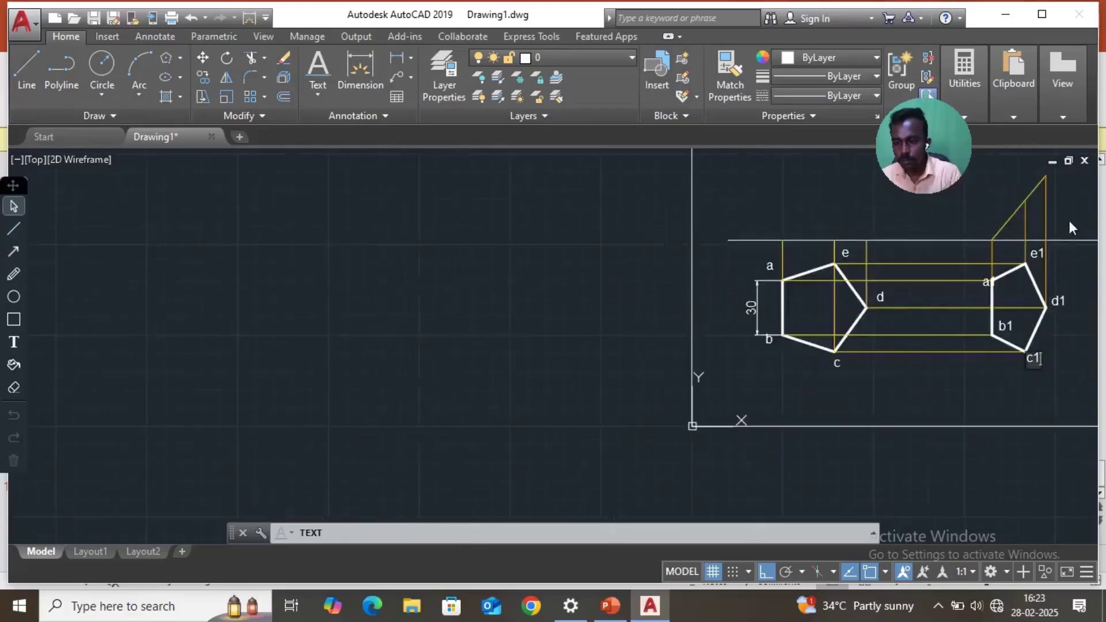
scroll(1066, 219, up, 2)
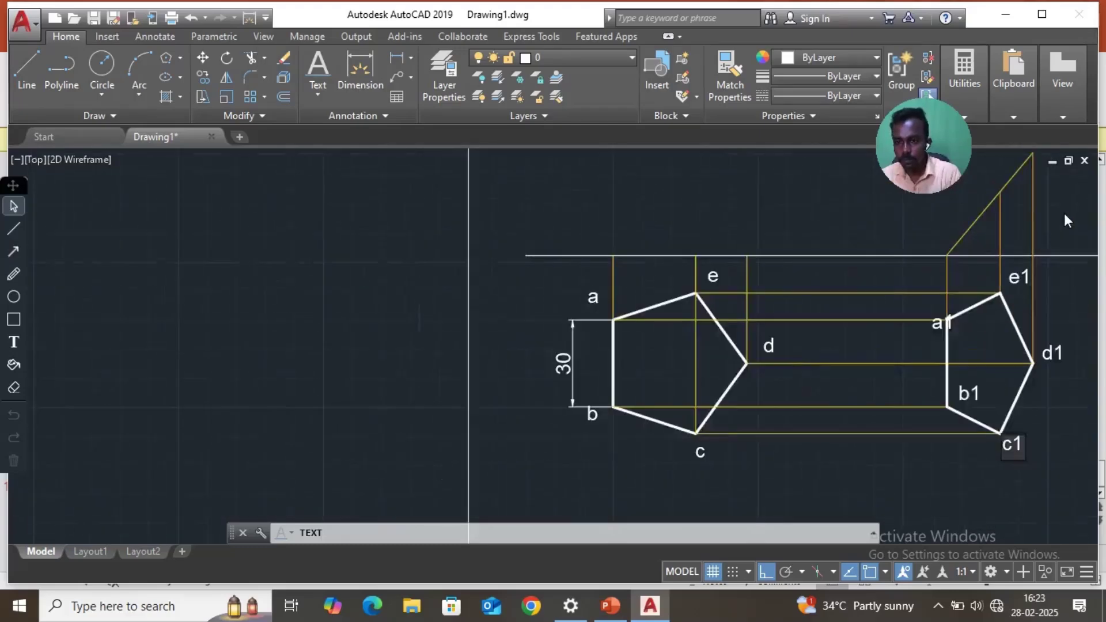
click(603, 242)
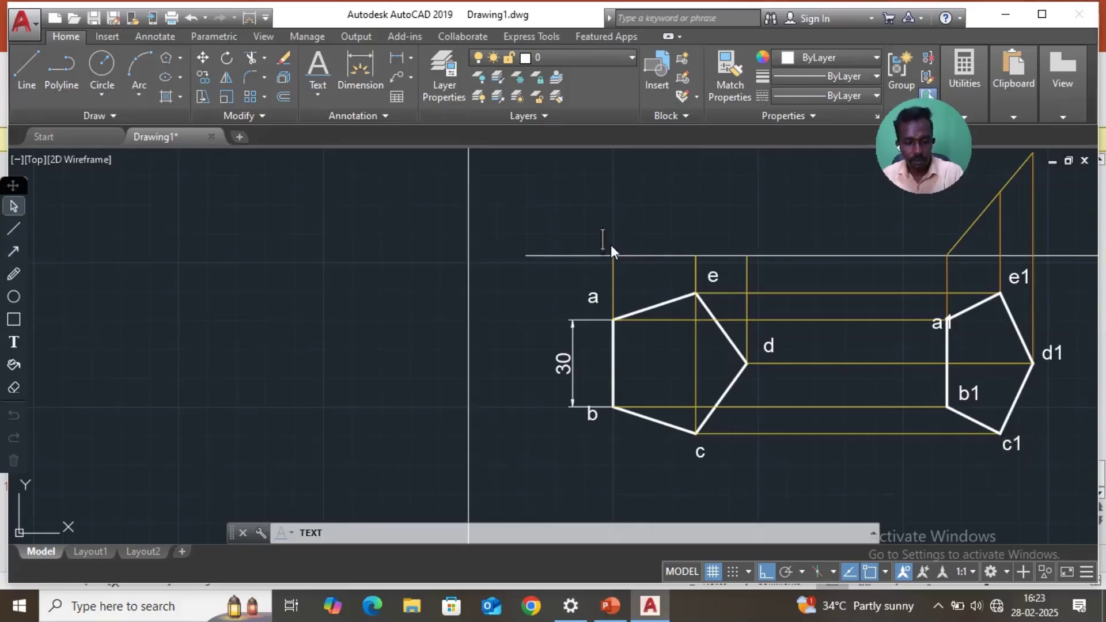
text(b)
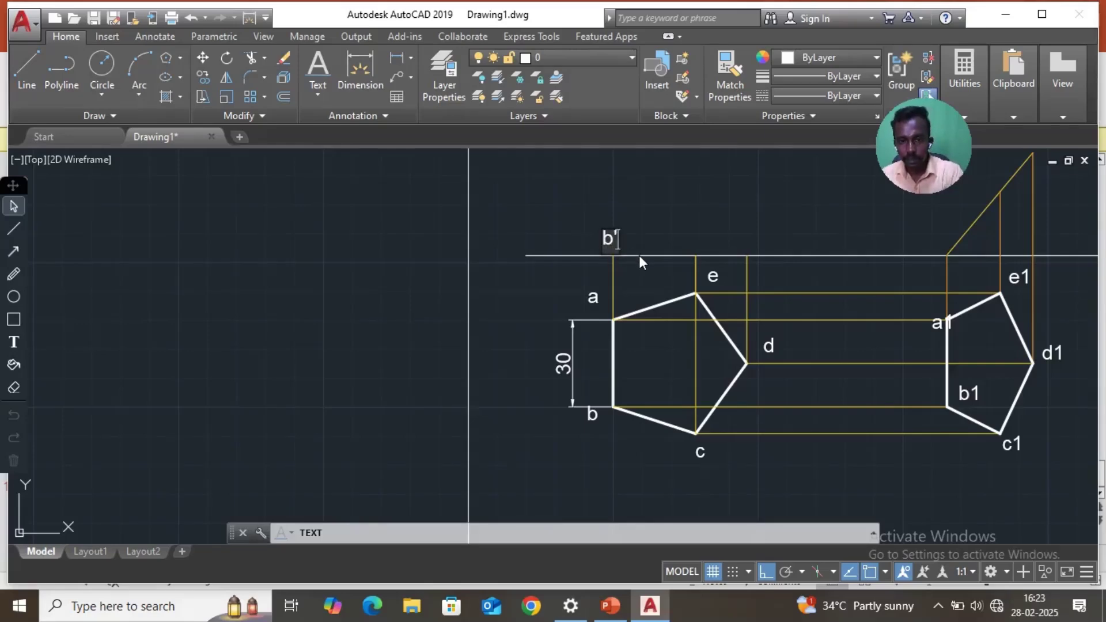
text(')
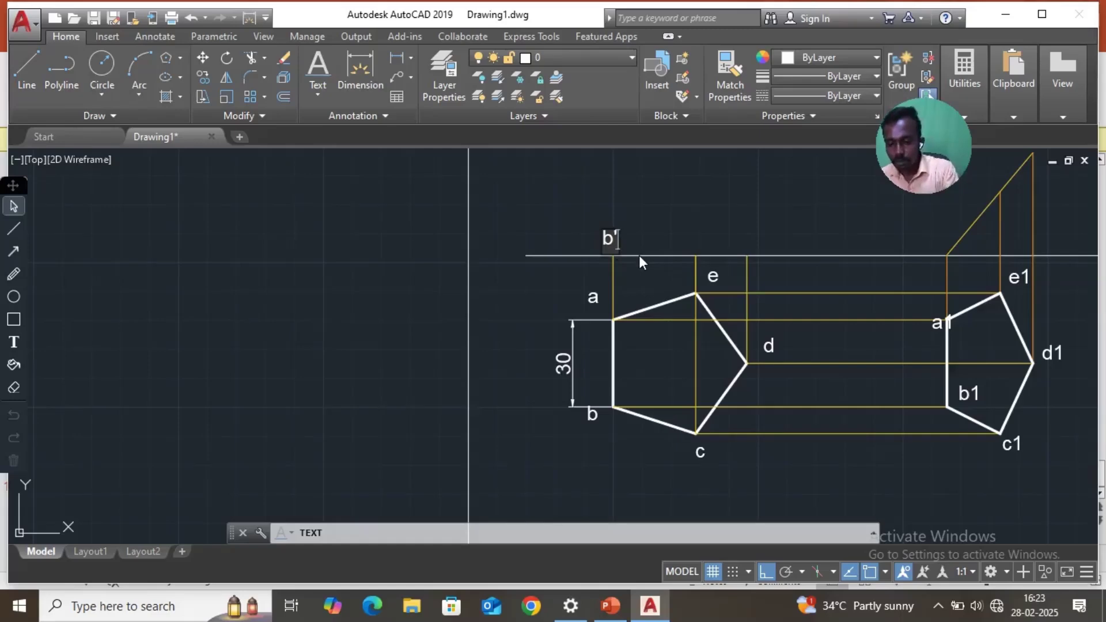
text(()
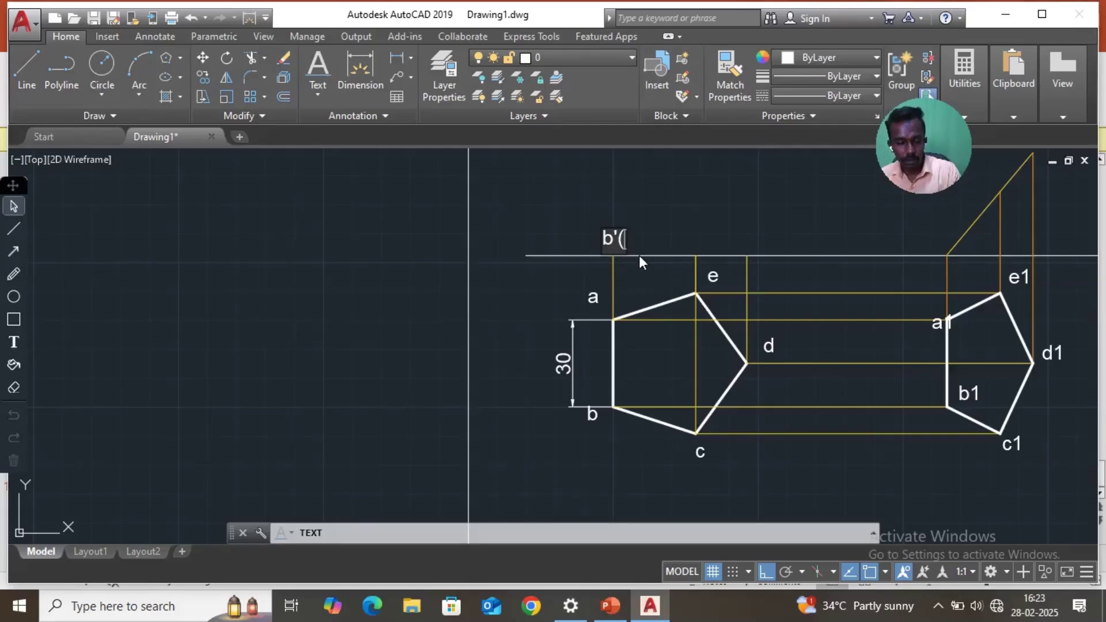
text(a')
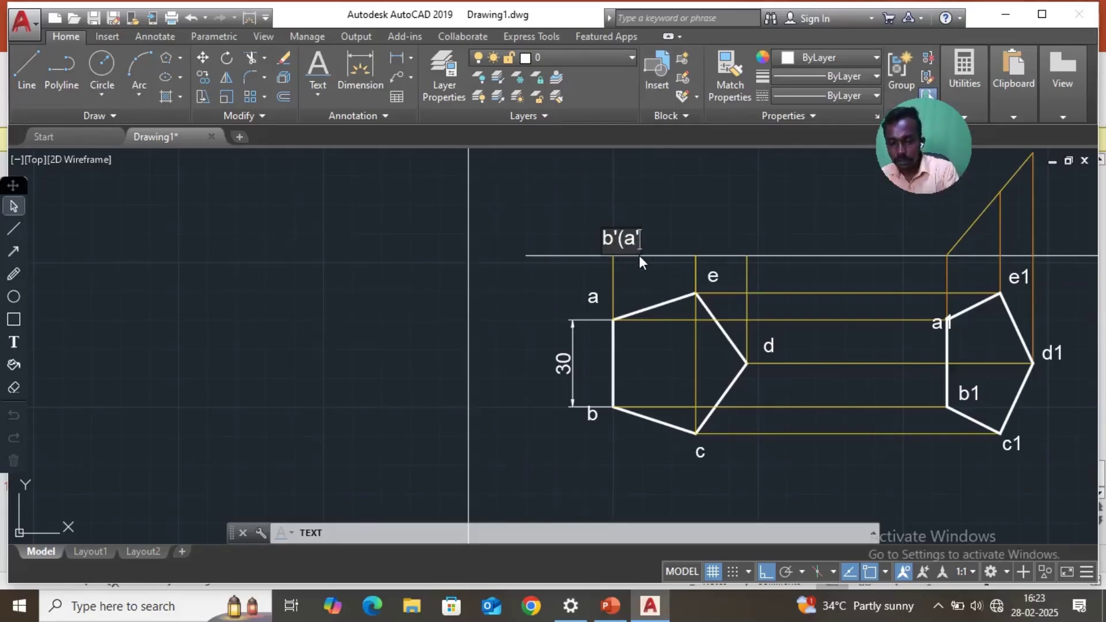
text())
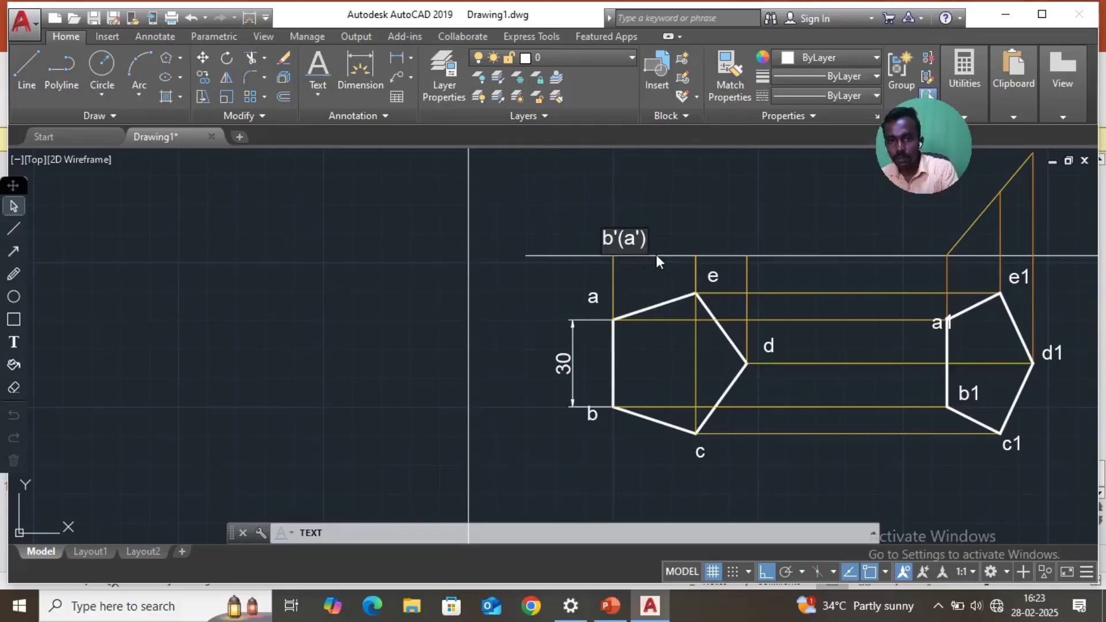
click(684, 235)
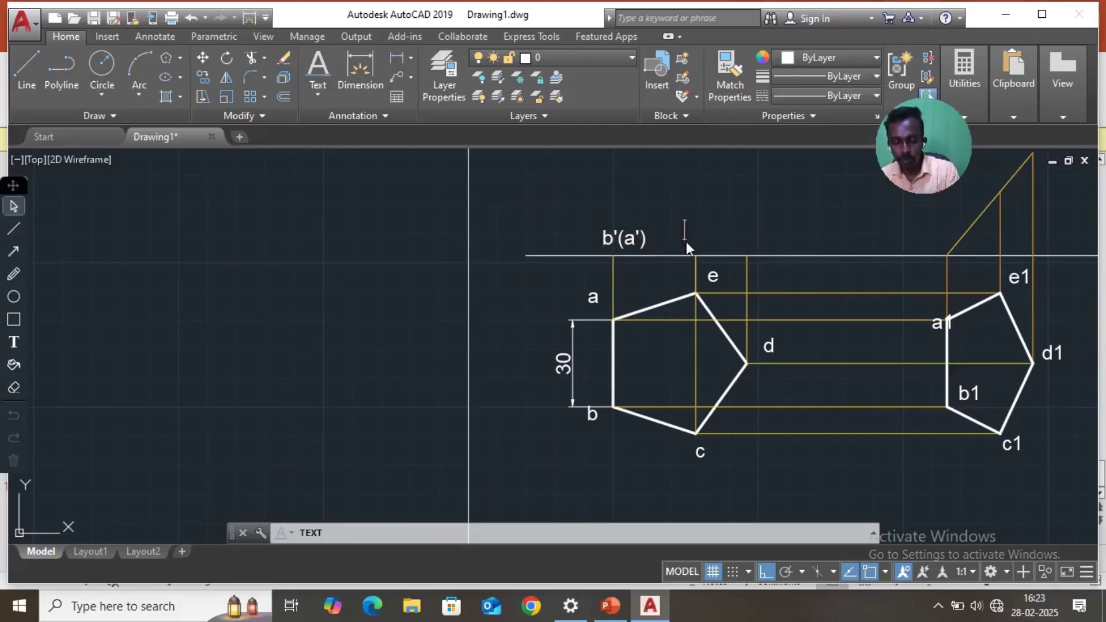
text(c)
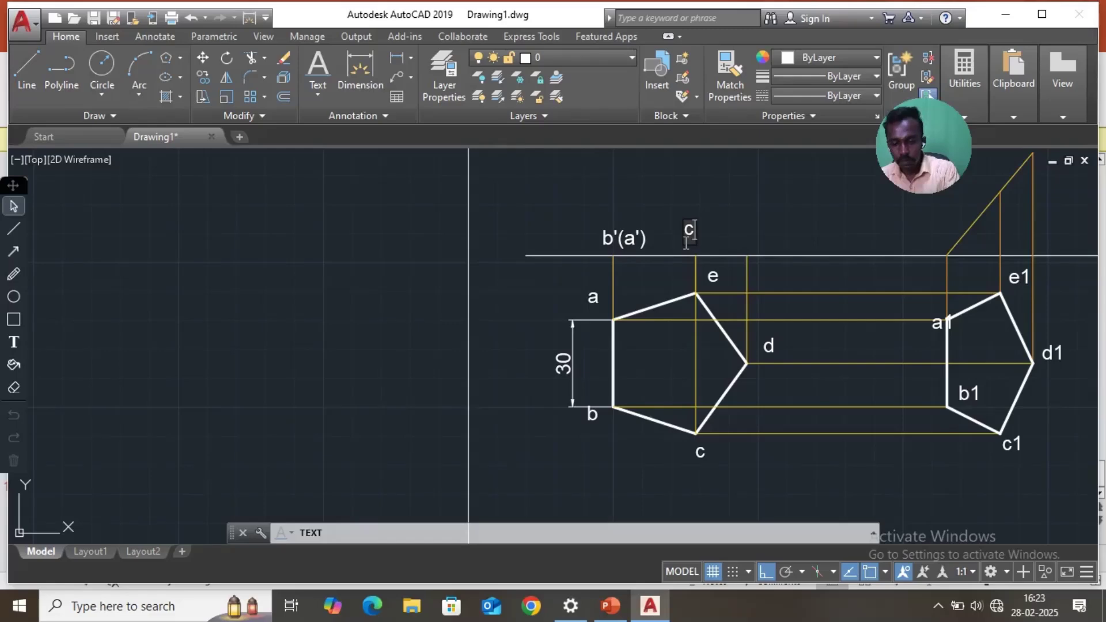
text('()
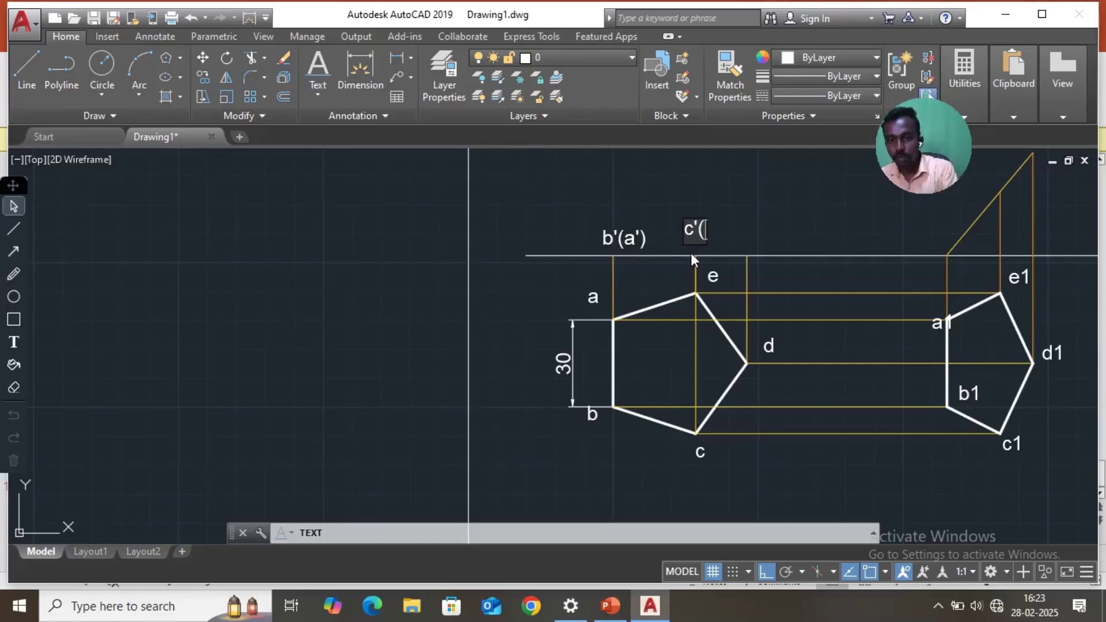
text(e)
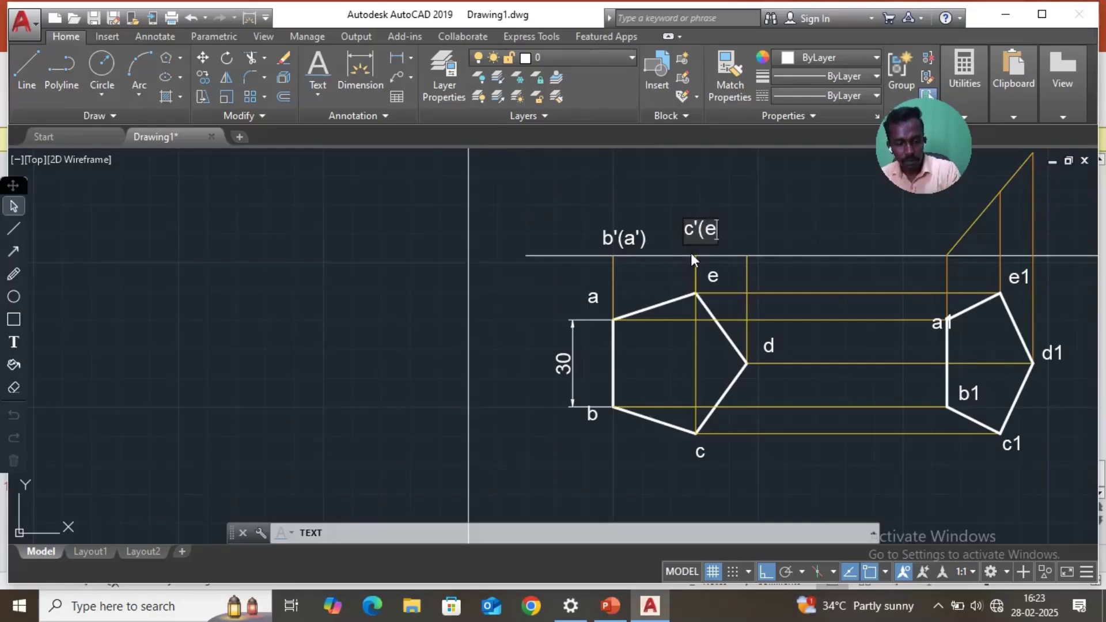
text(')
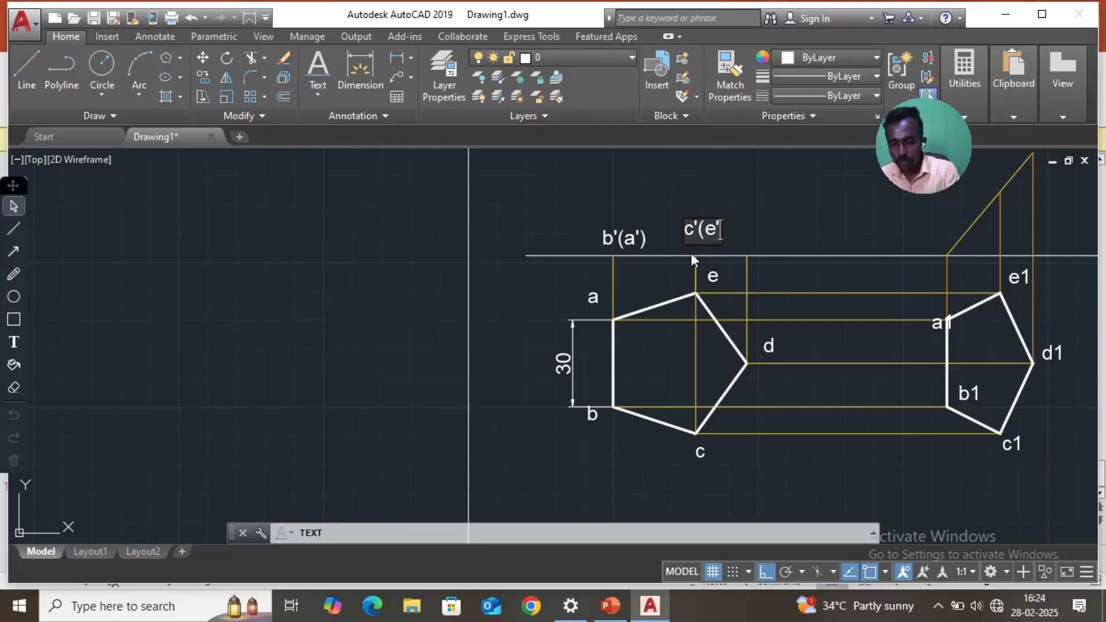
text())
click(750, 241)
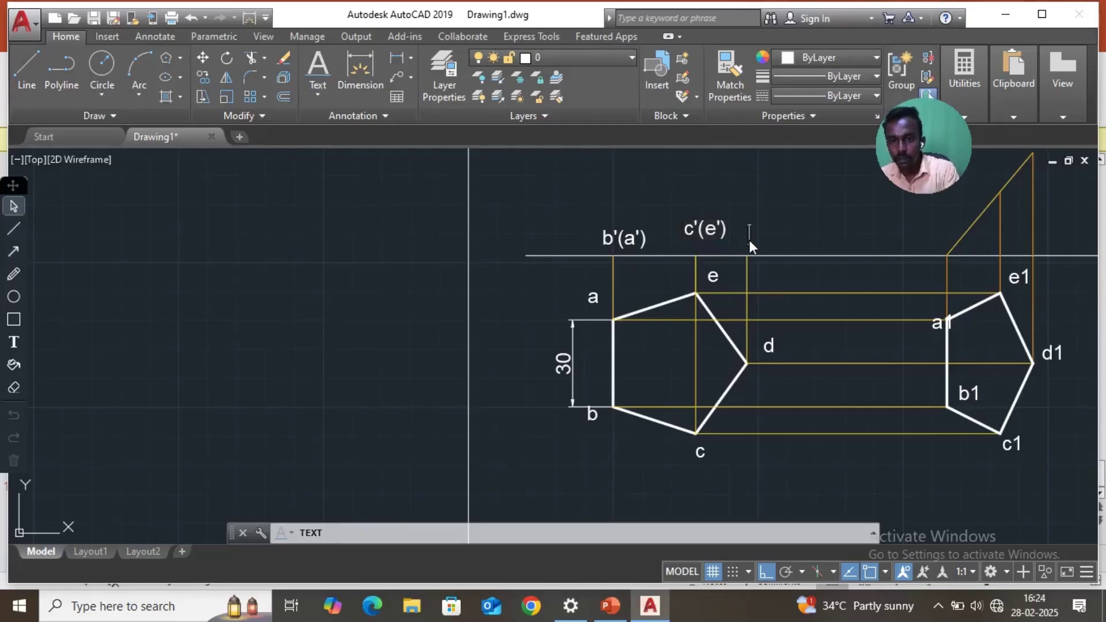
text(d')
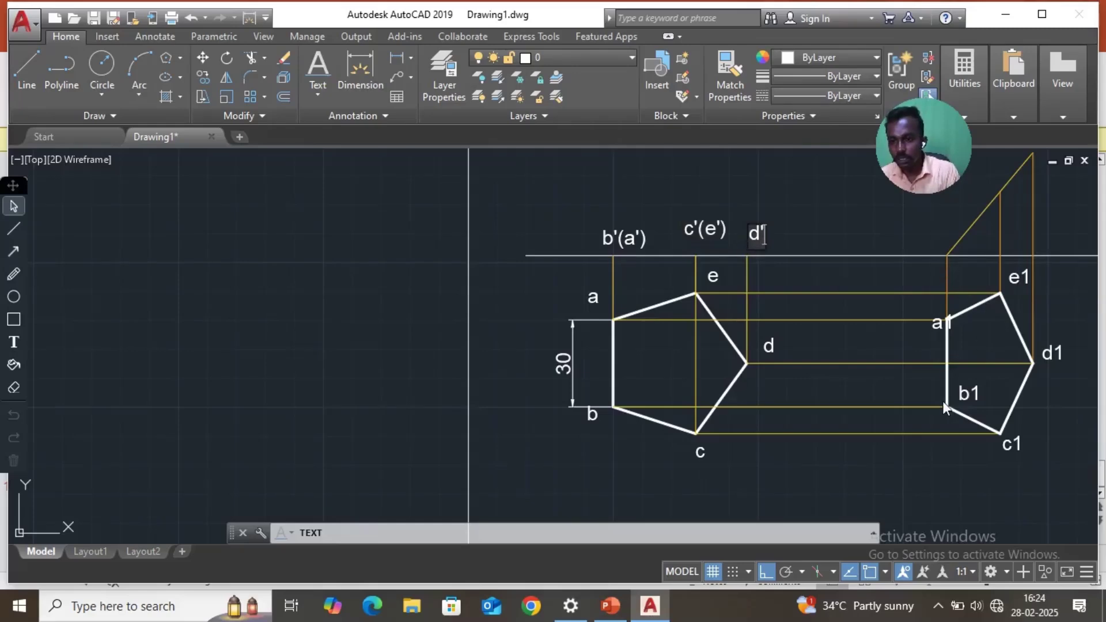
Step: Label the inclined edge view b1'(a1'), c1'(e1') and d1'
click(919, 235)
text(b)
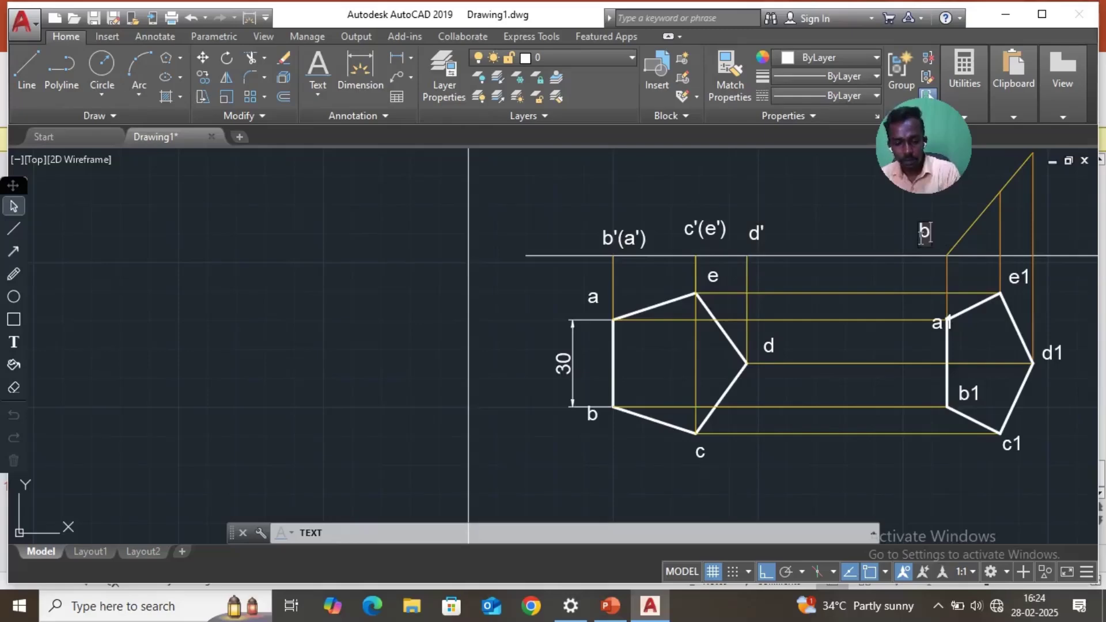
text(1)
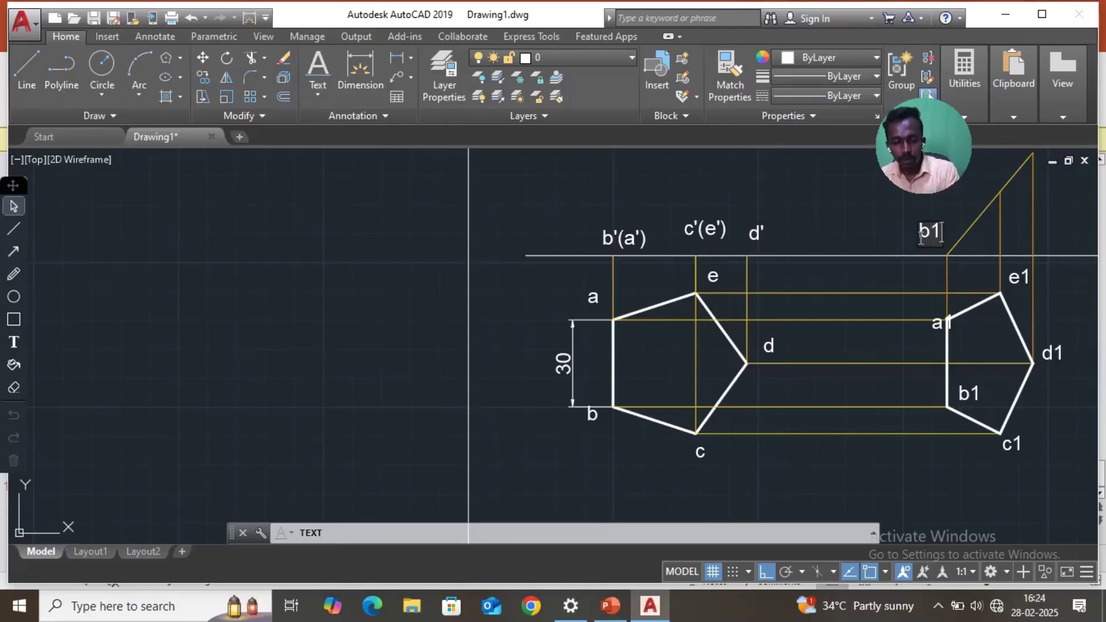
text(')
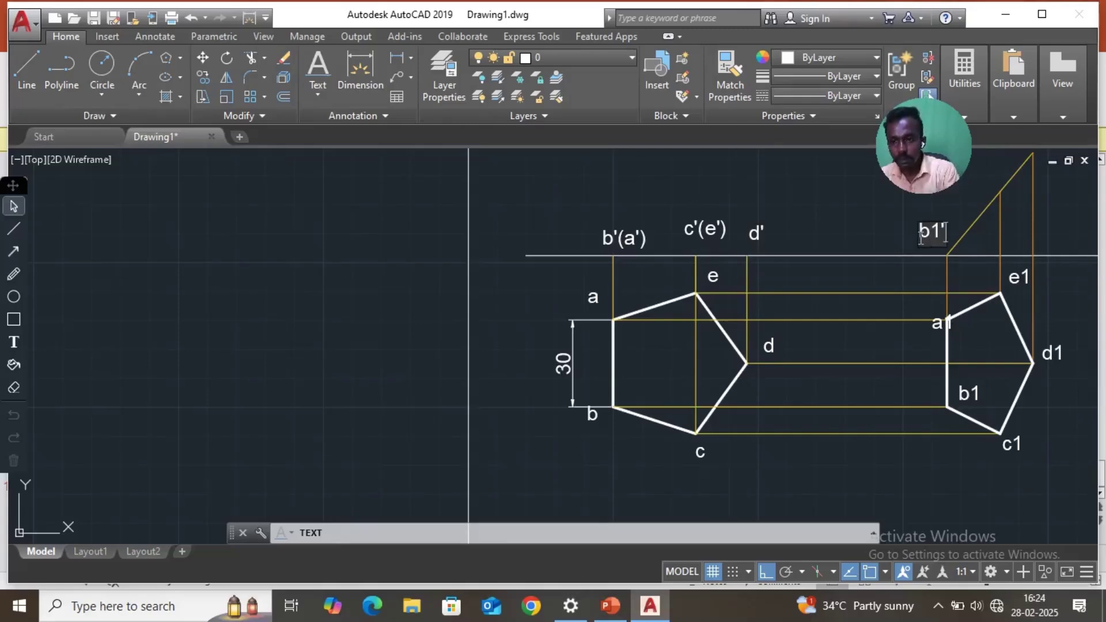
text(()
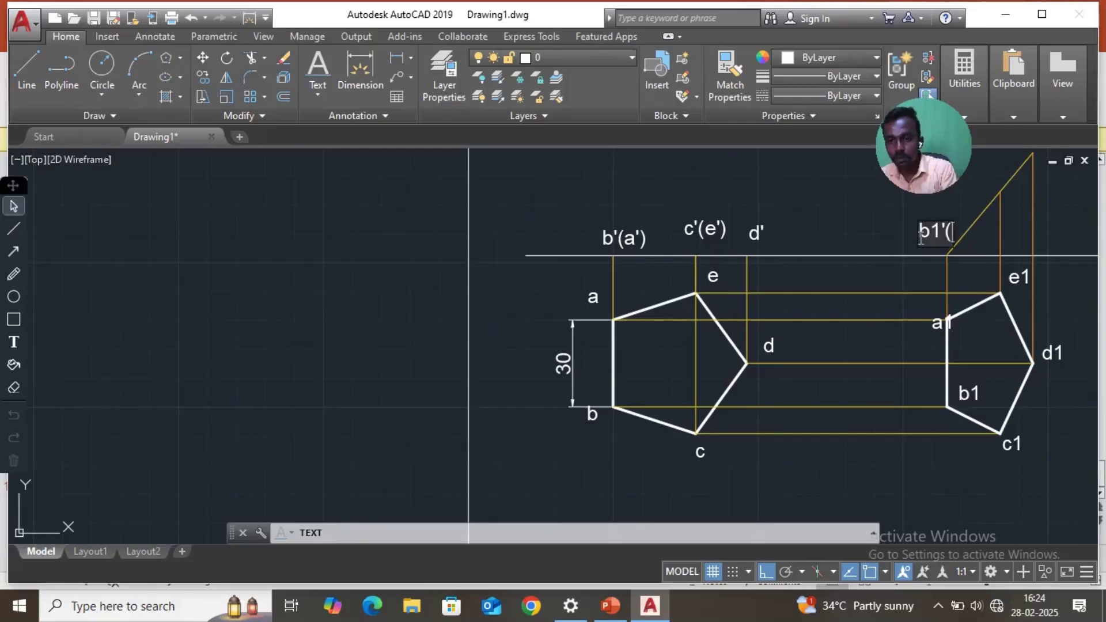
text(a)
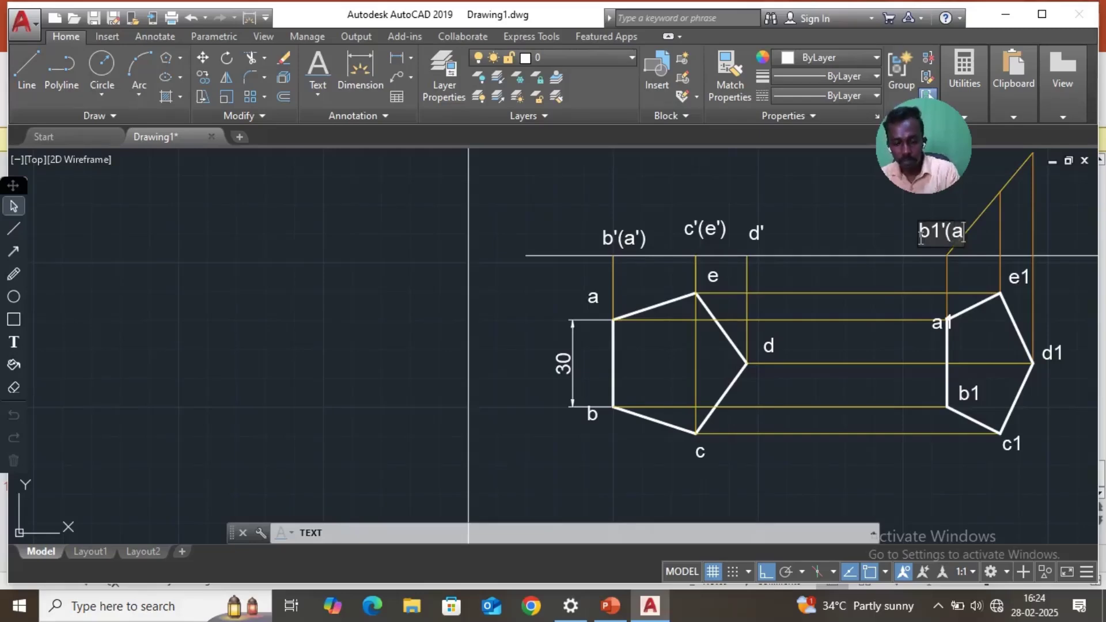
text(1')
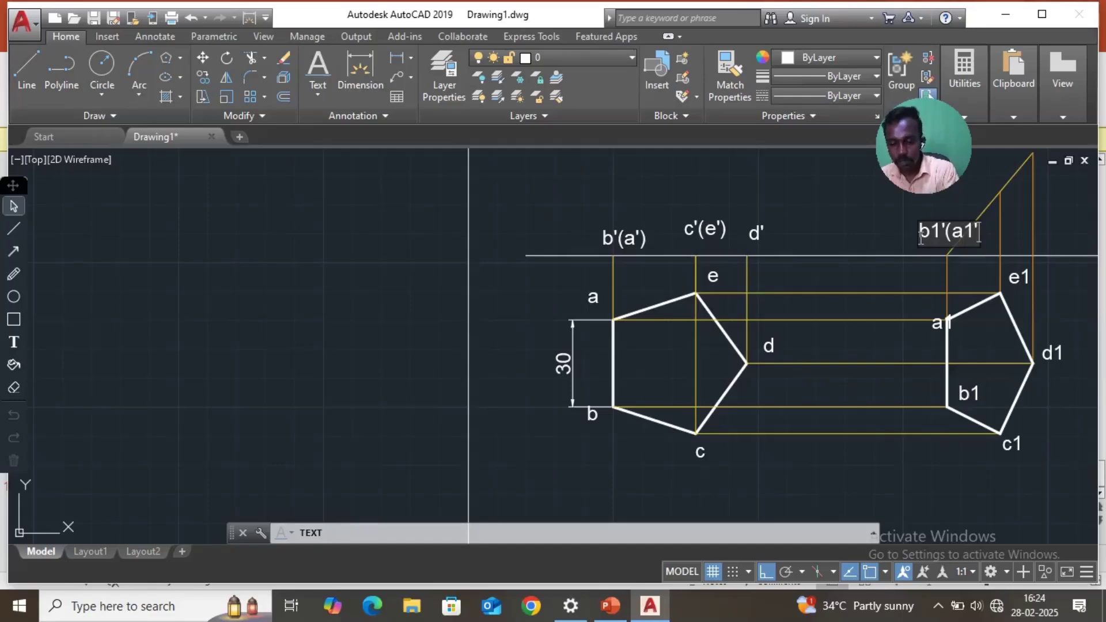
text())
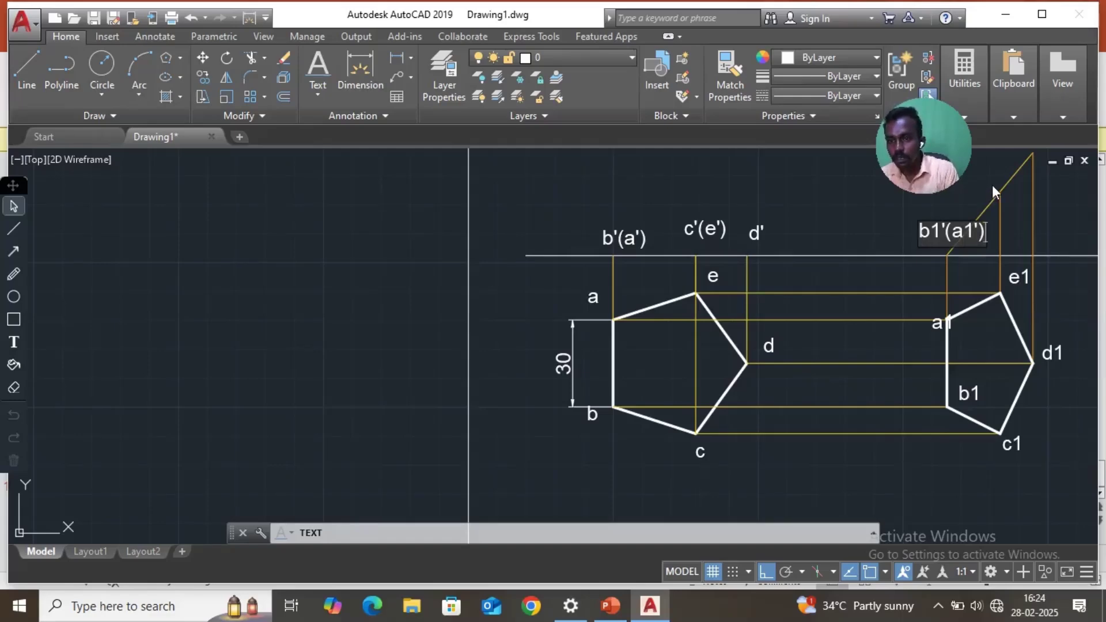
click(979, 173)
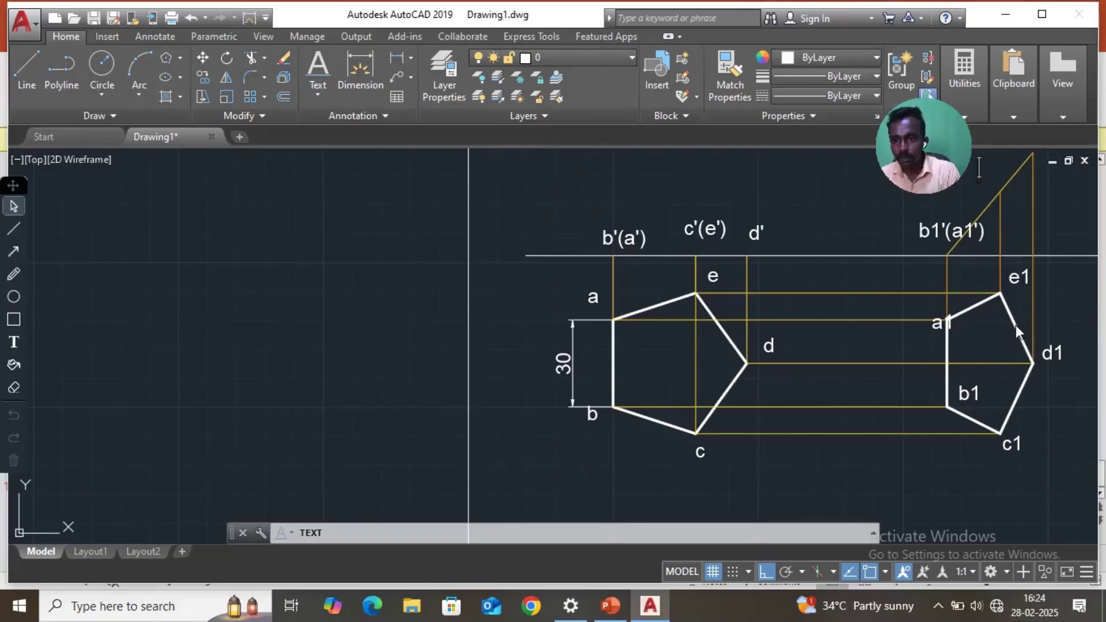
text(c)
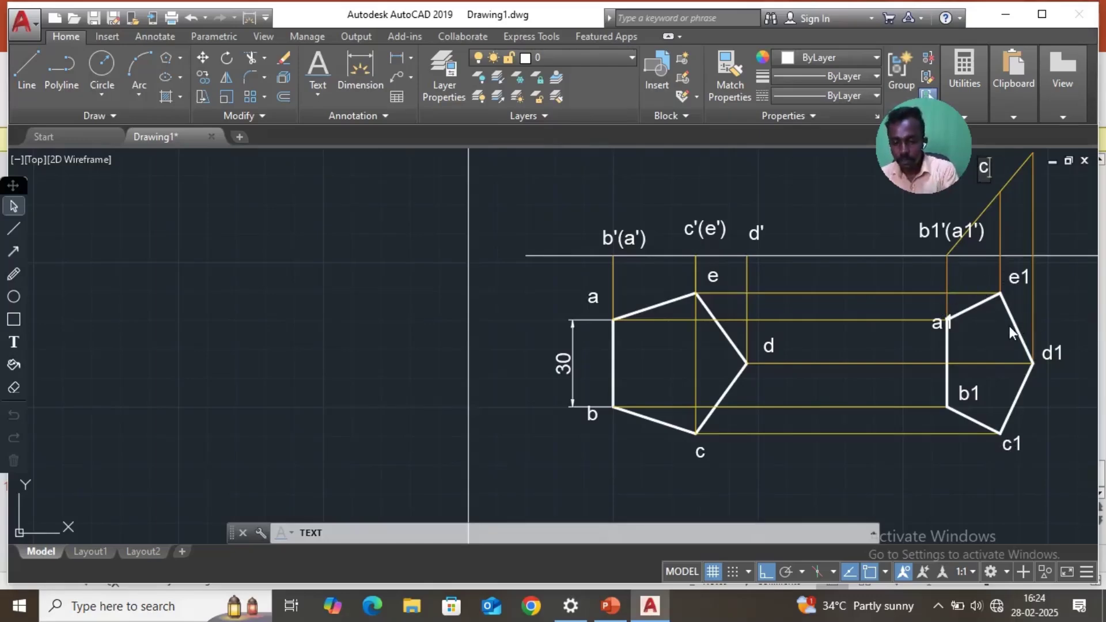
text(1)
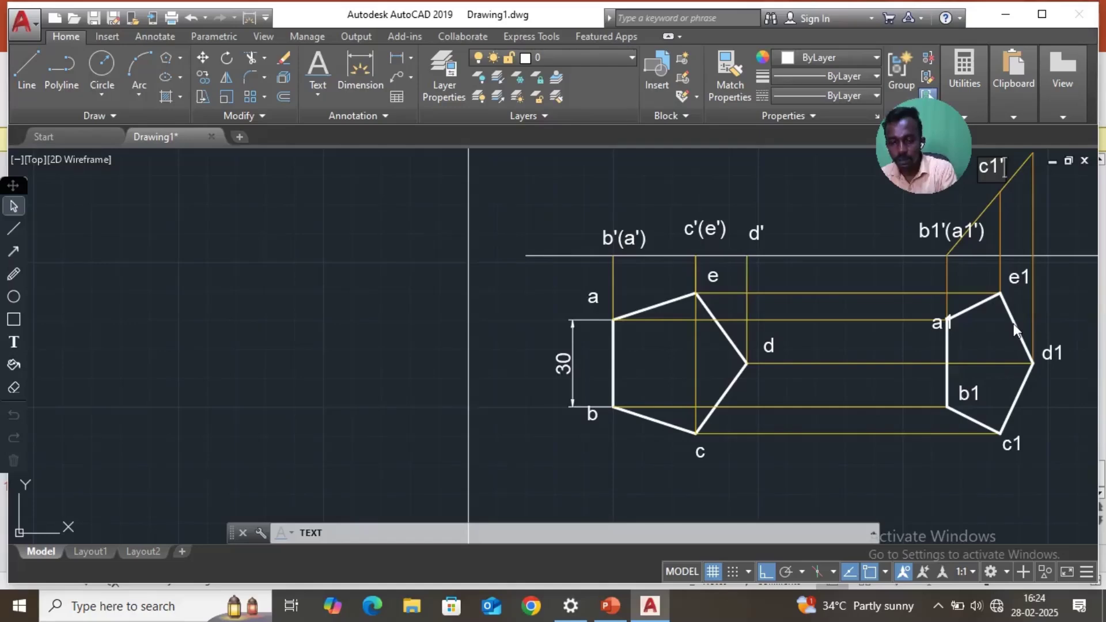
text('()
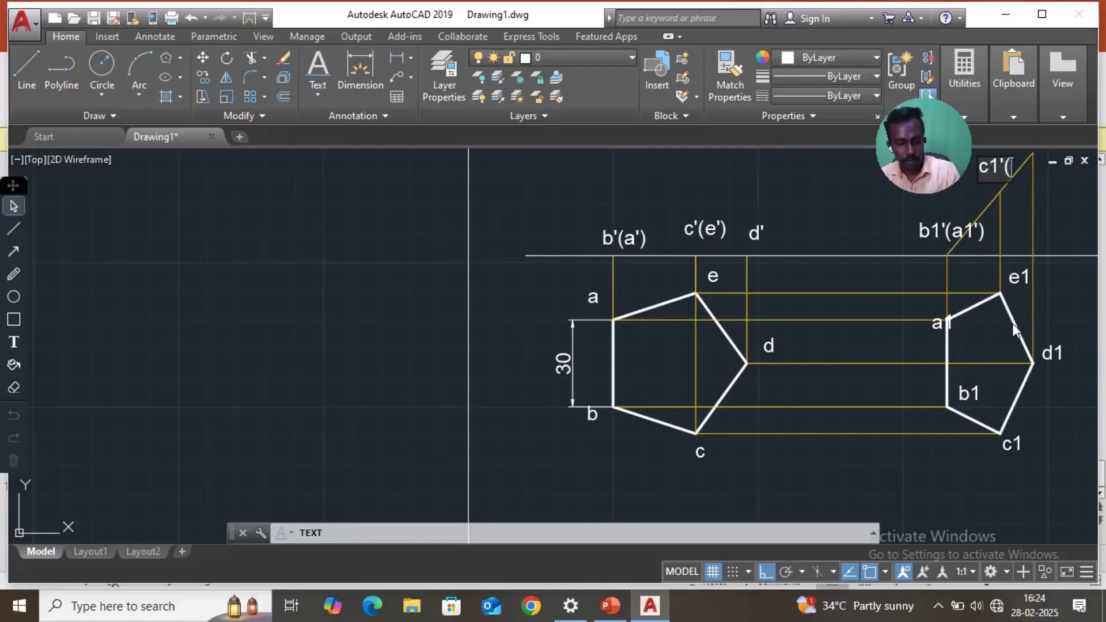
text(e1')
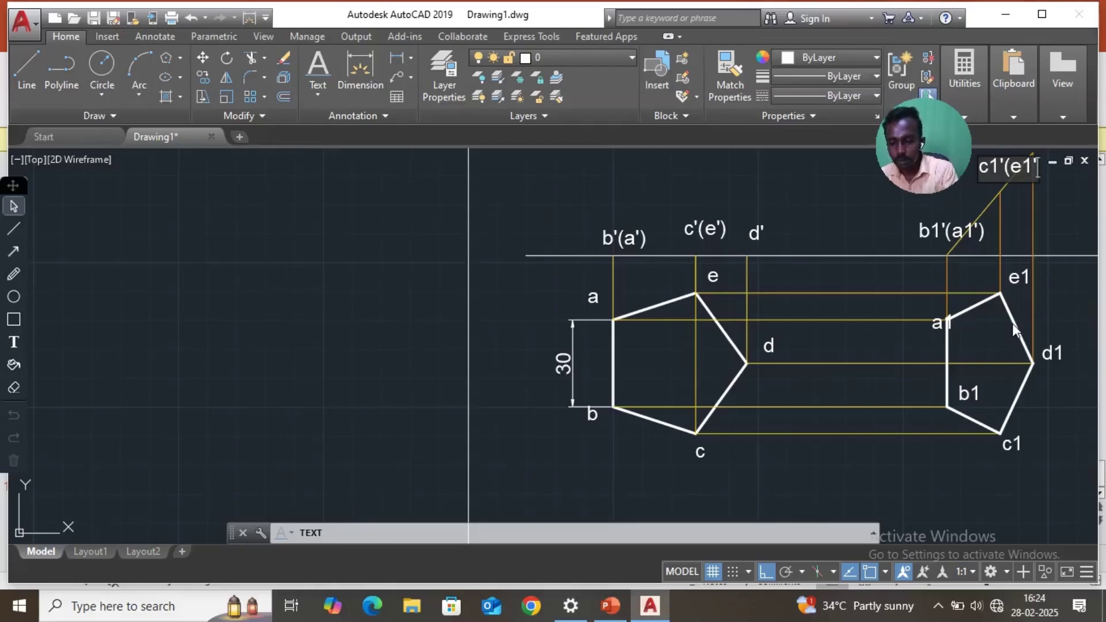
text())
scroll(1033, 341, down, 2)
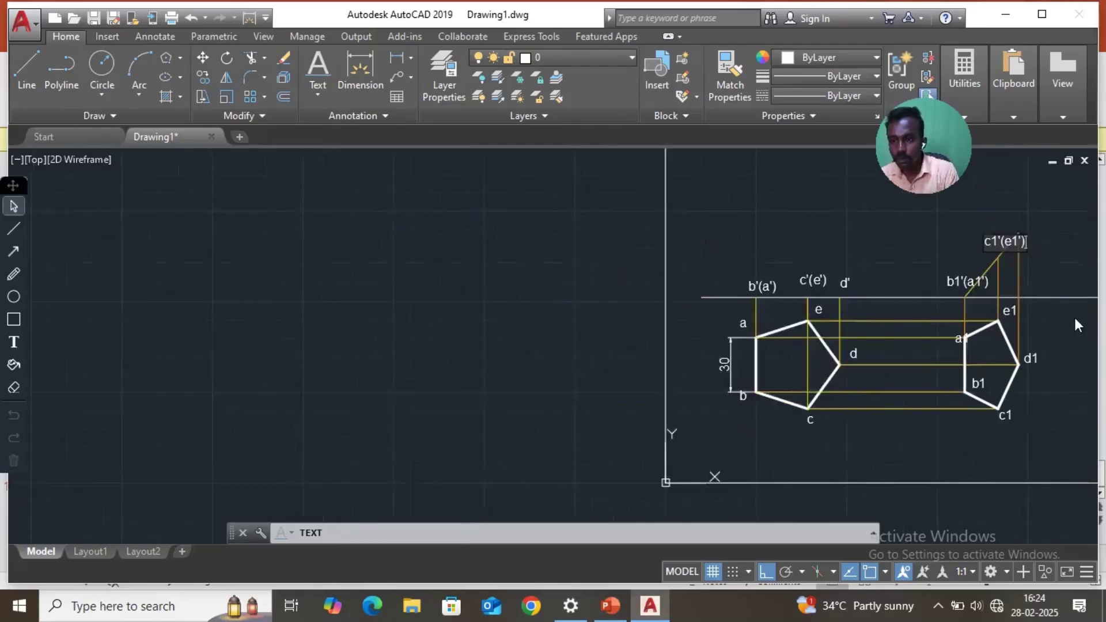
scroll(1045, 282, up, 2)
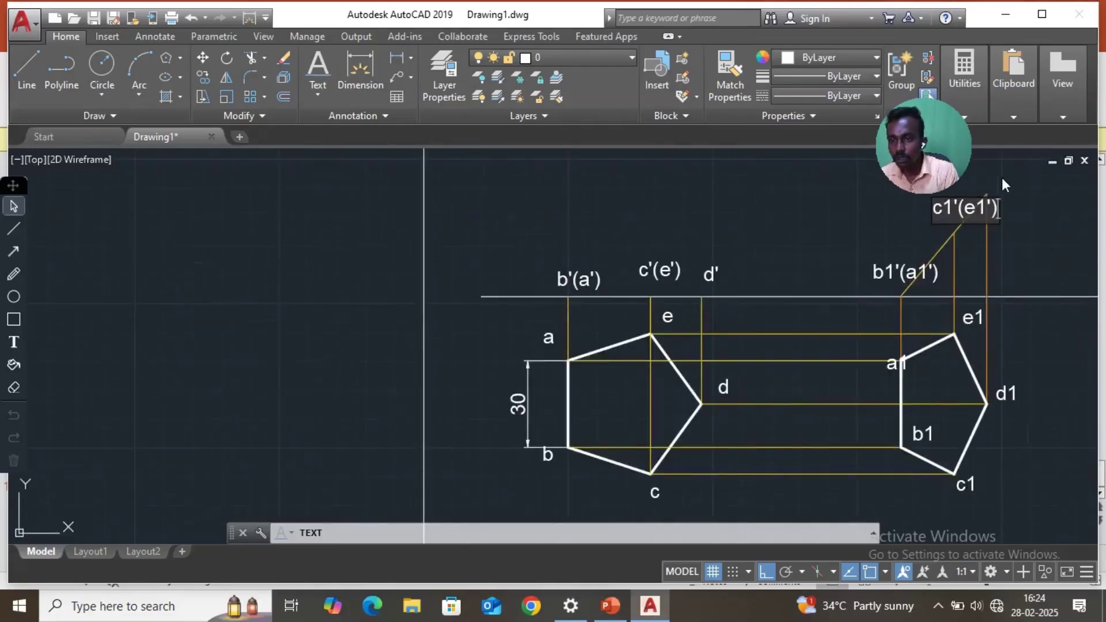
click(986, 182)
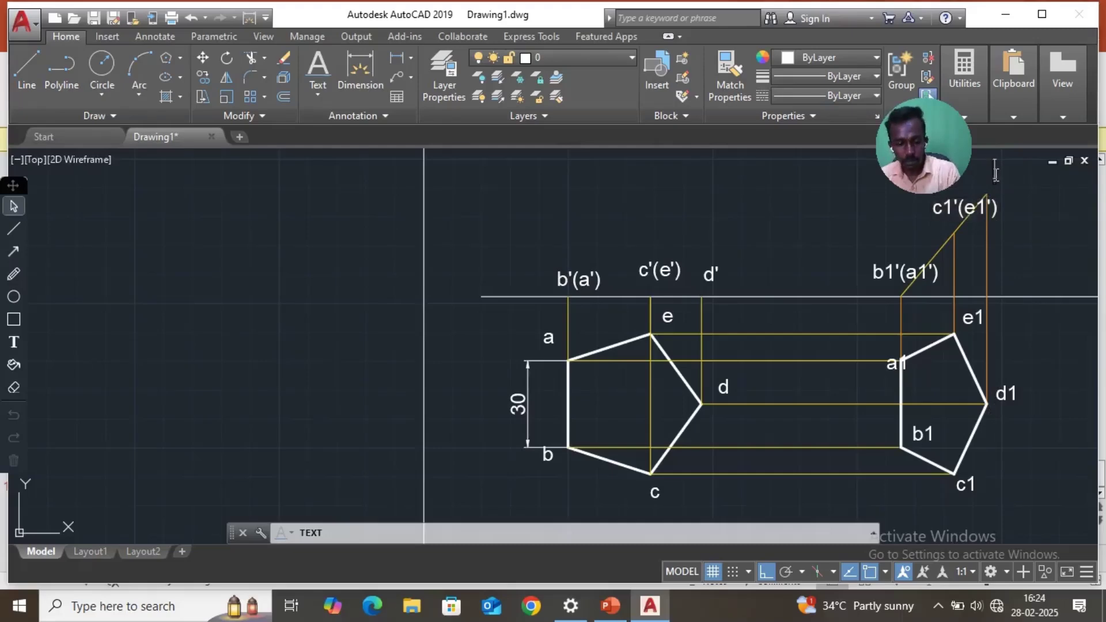
text(d)
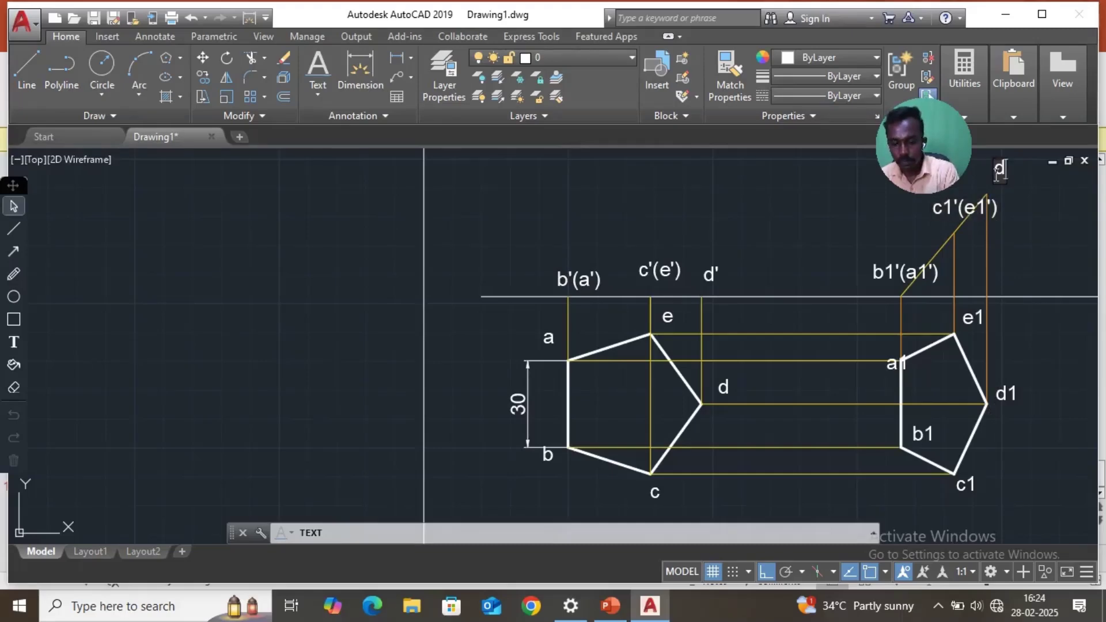
text(1)
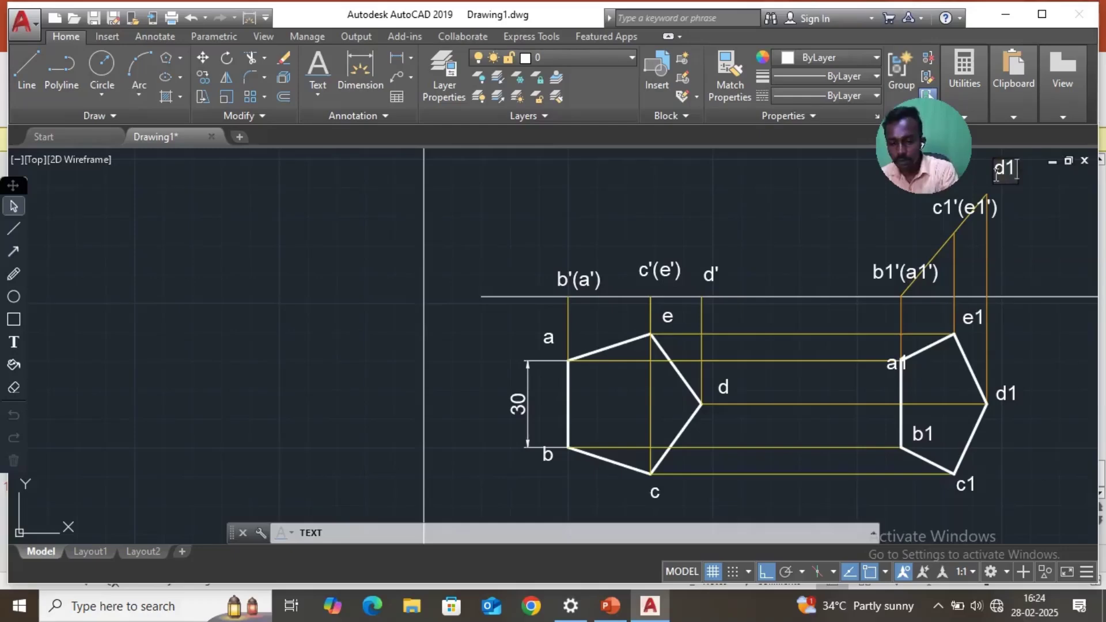
text(')
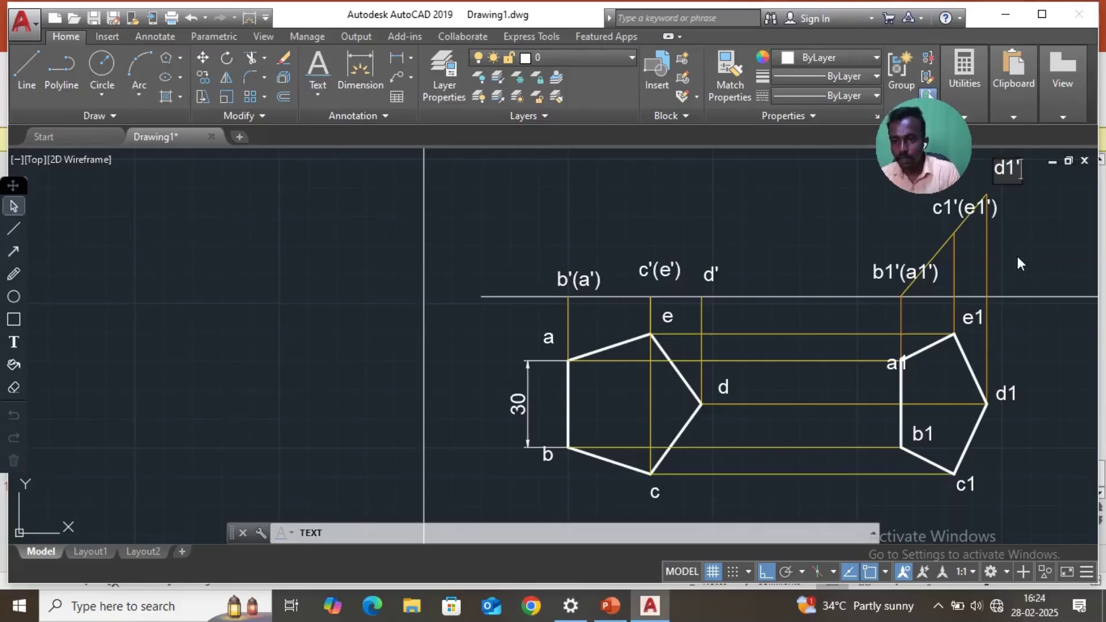
click(1017, 257)
scroll(994, 340, down, 2)
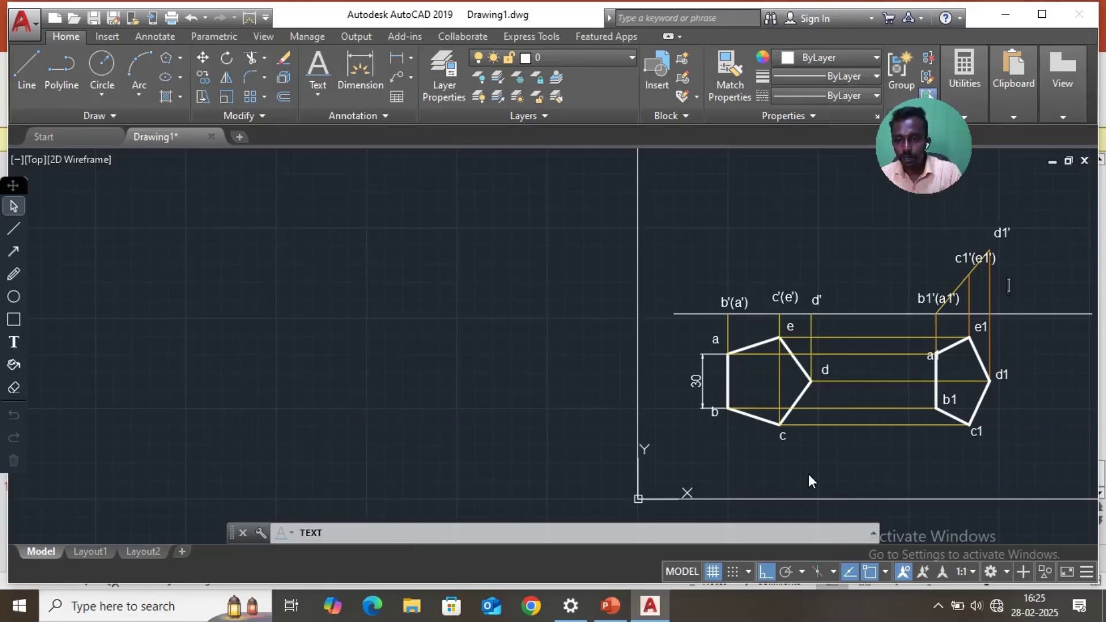
Step: Write the note 'ALL DIMENSIONS ARE IN MM' with 'SCALE1:1' on a second line
click(770, 464)
text(a)
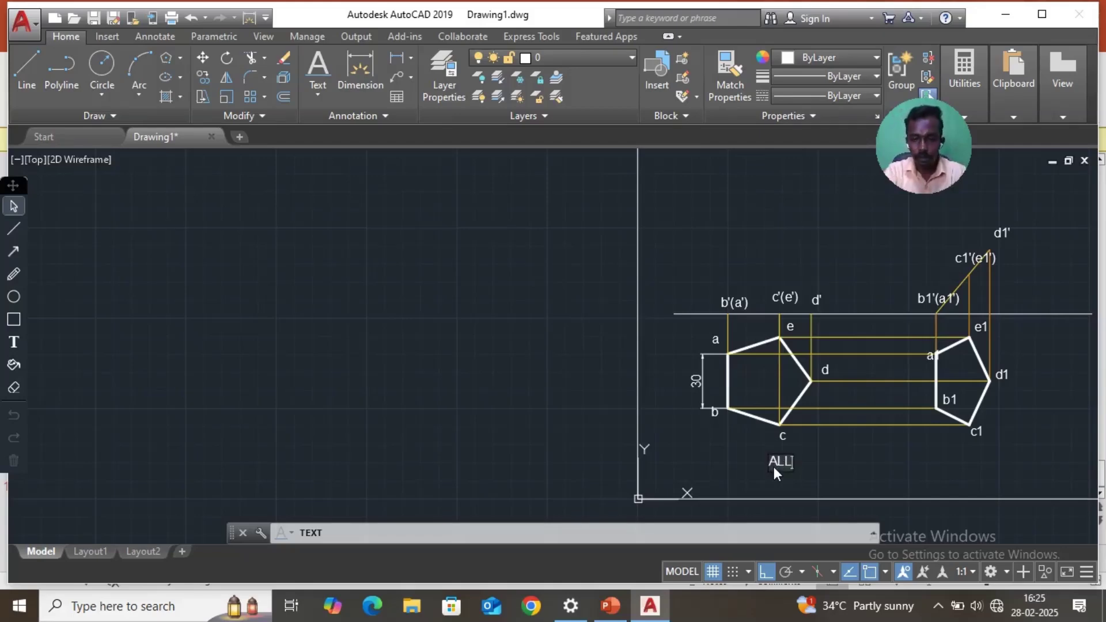
text(LL DIM)
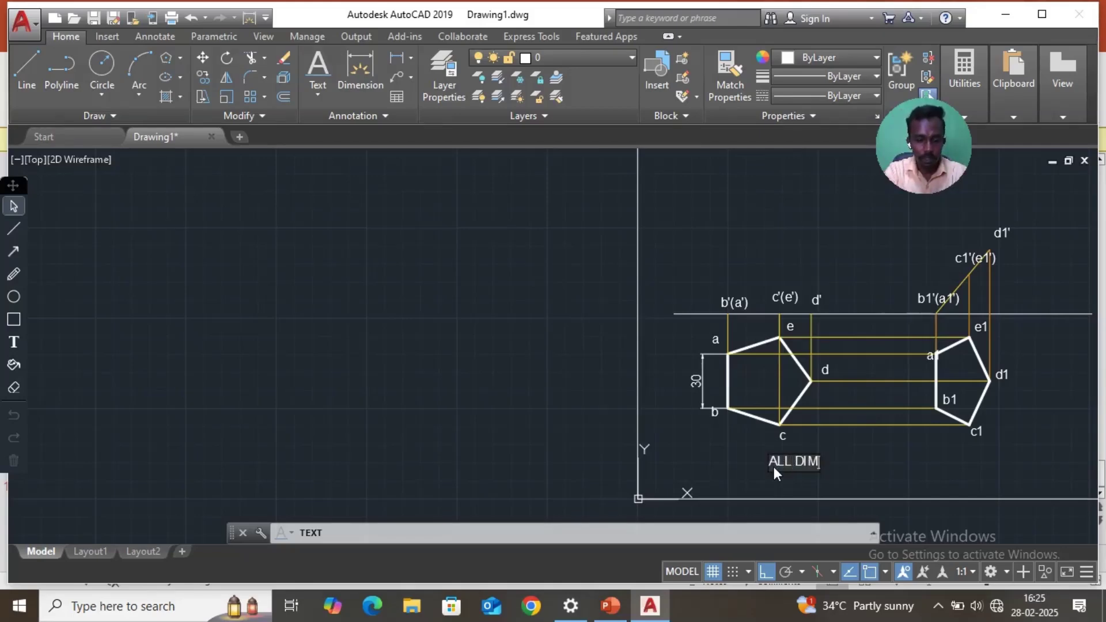
text(ENSIONS ARE )
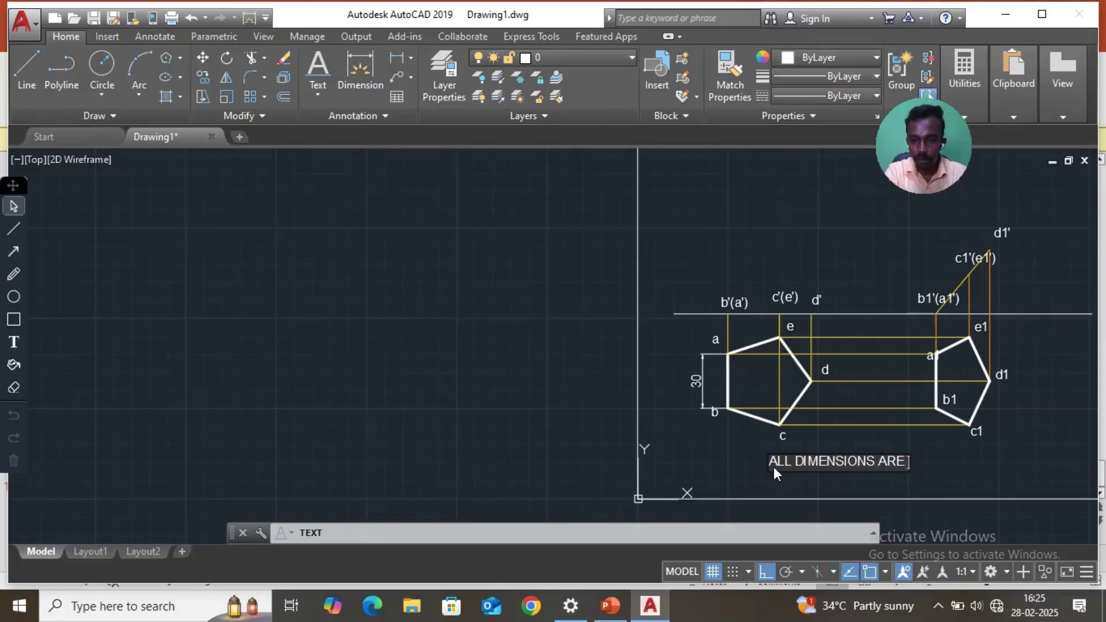
text(IN MM)
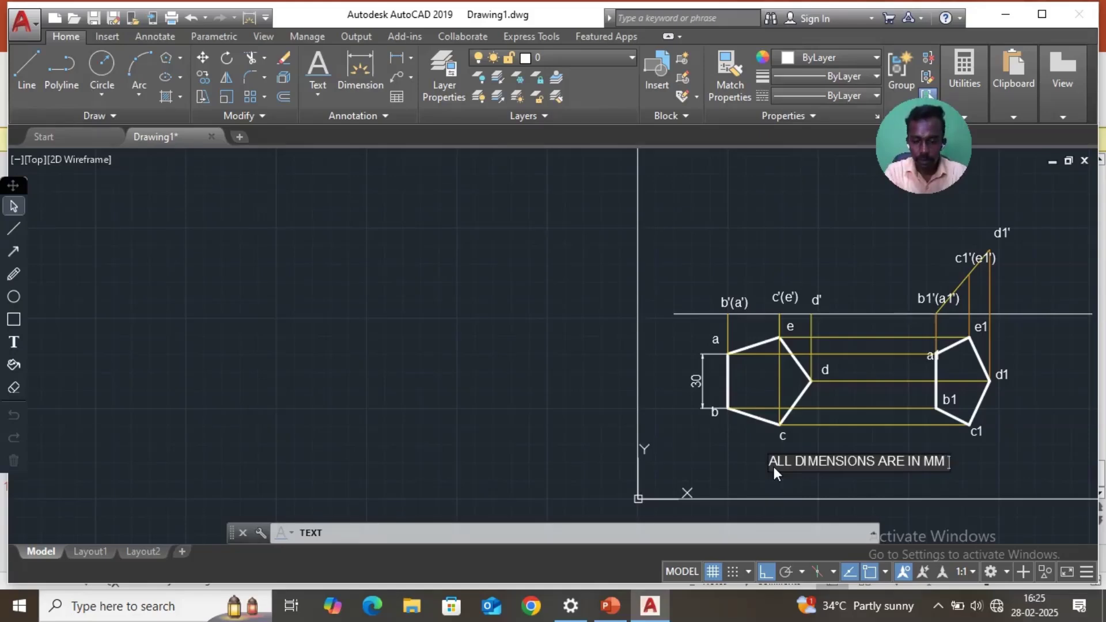
key(Return)
text(S)
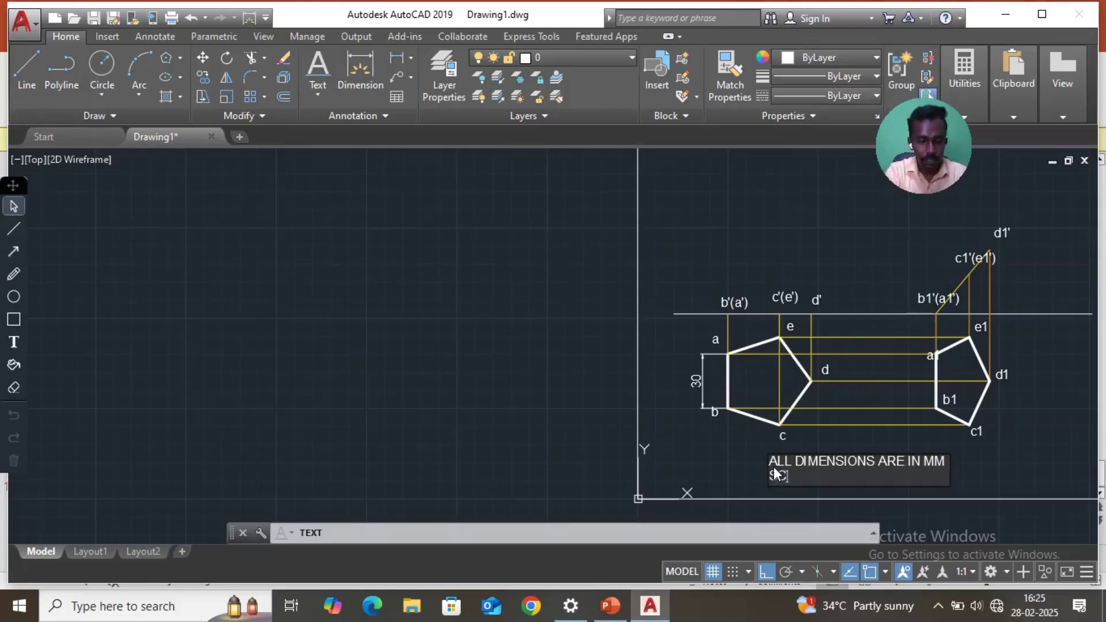
text(CALE1:1)
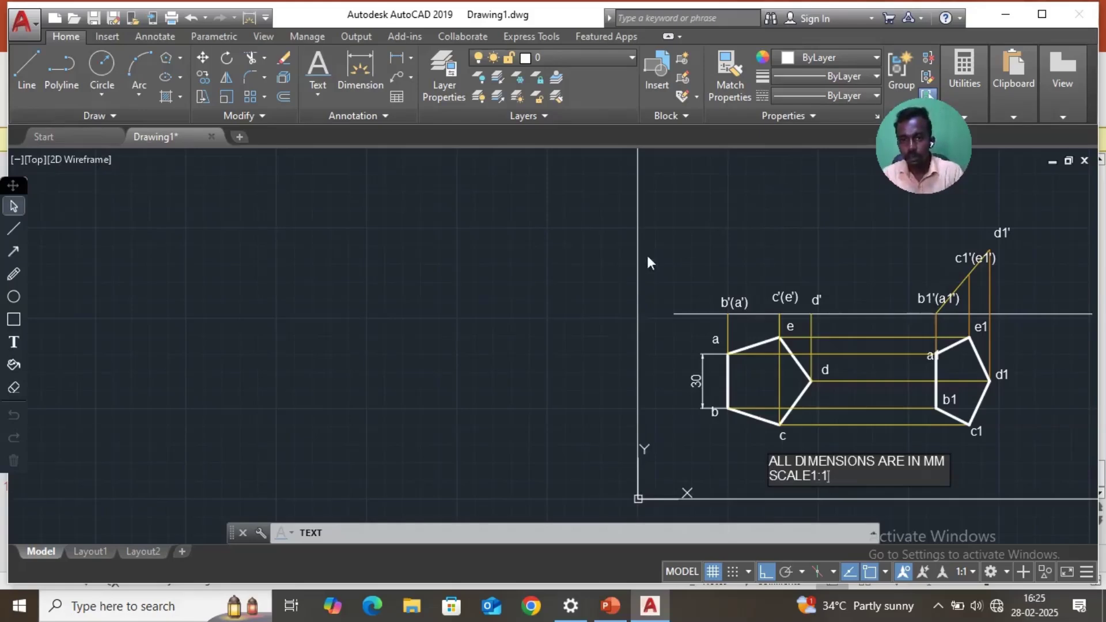
click(692, 251)
key(Escape)
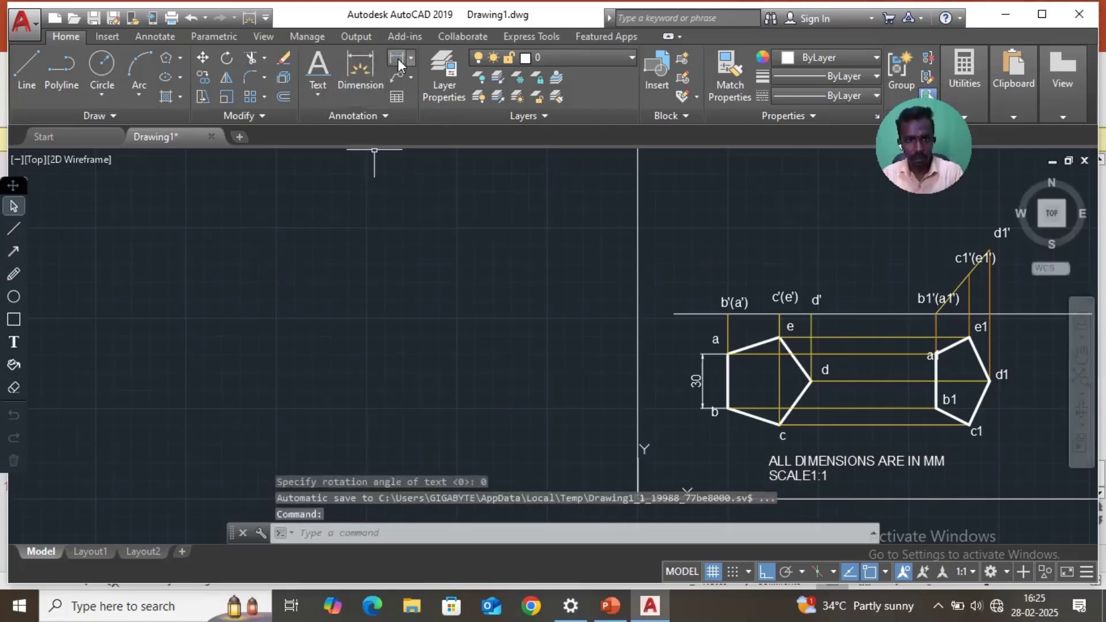
Step: Add an angular dimension reading 50° between the XY reference line and the inclined b1'–c1' edge
click(412, 58)
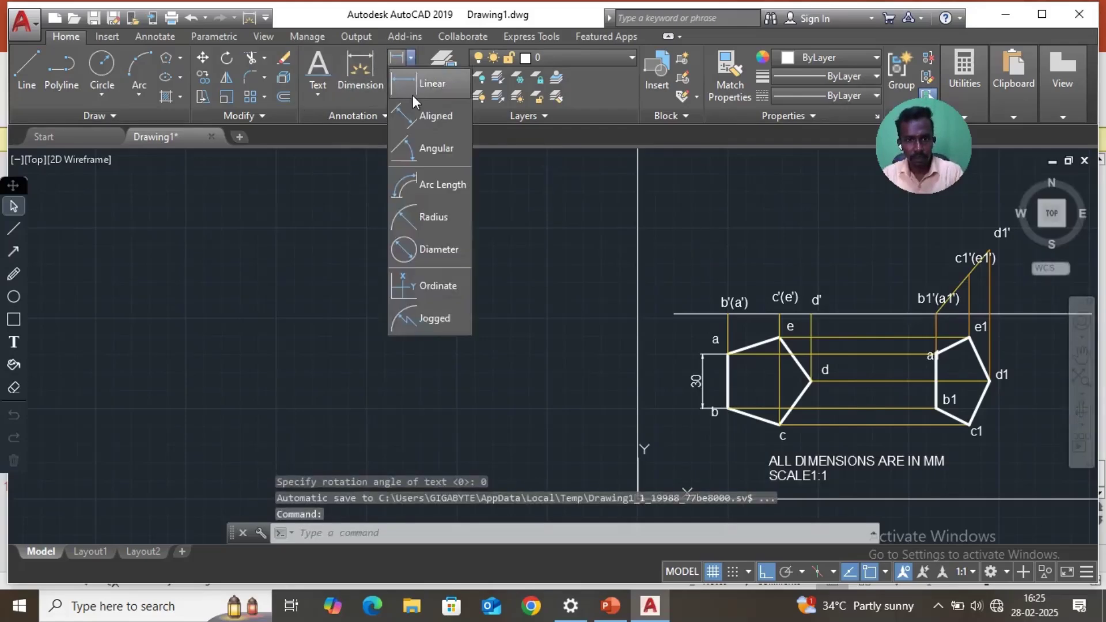
click(417, 148)
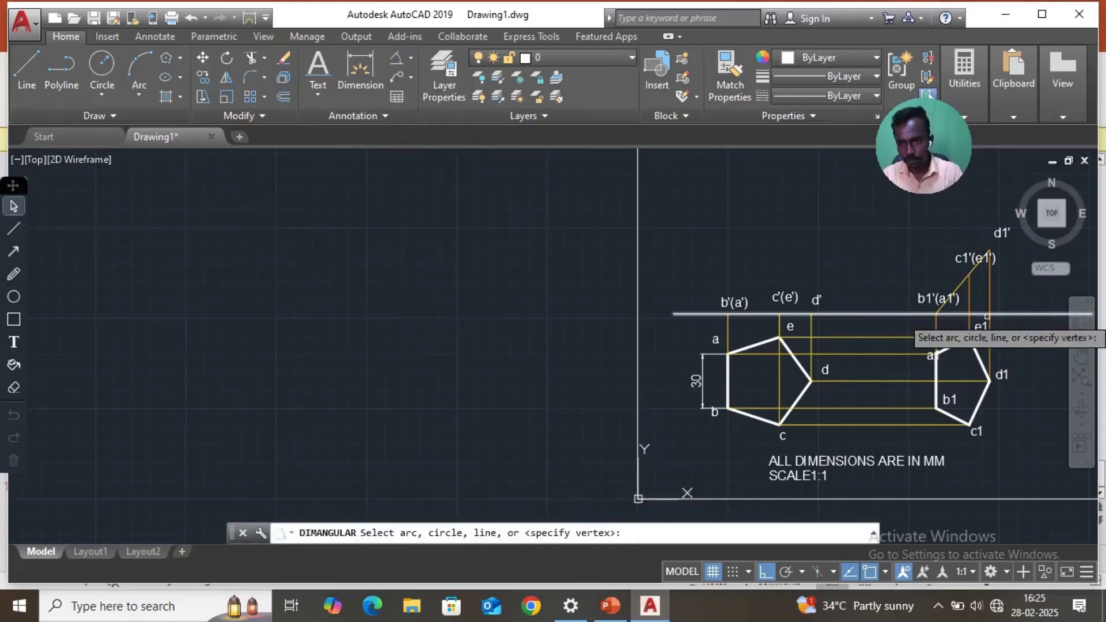
click(956, 313)
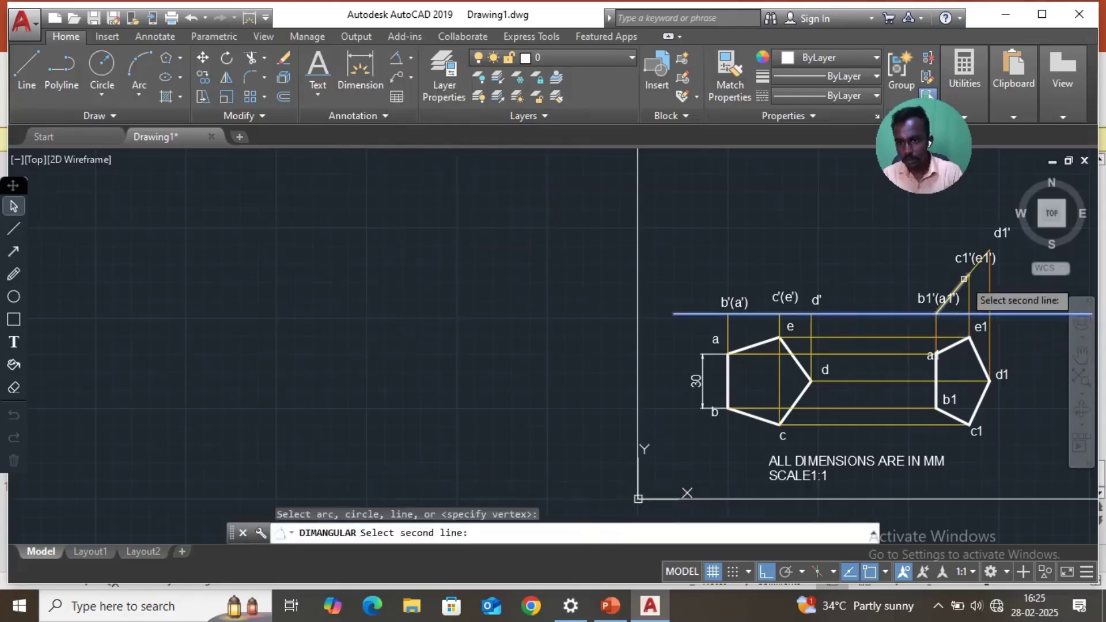
click(971, 277)
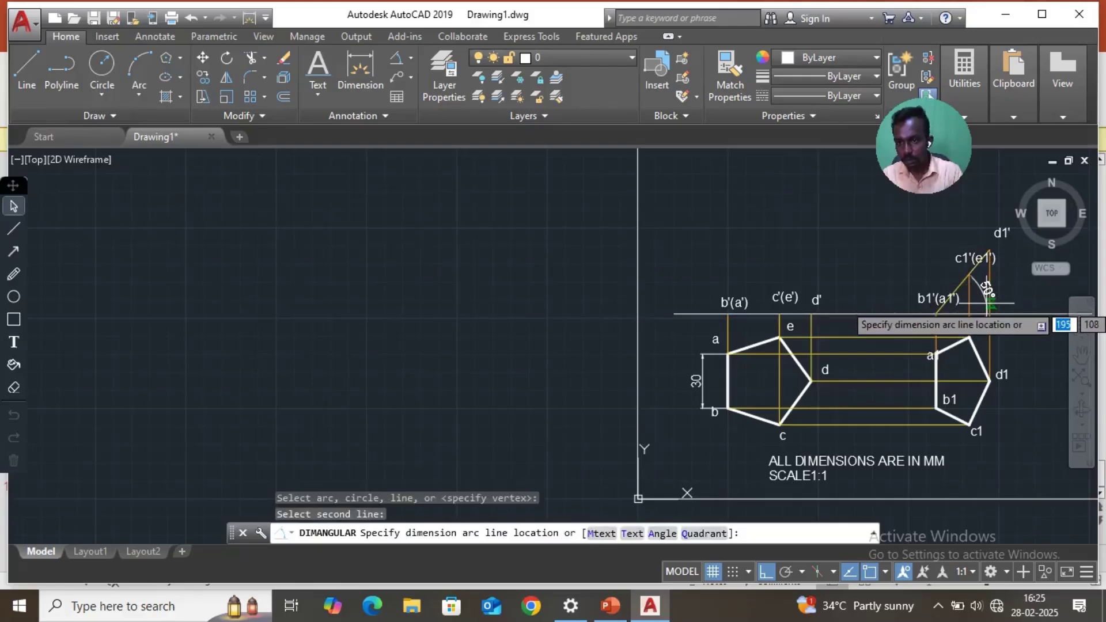
click(978, 305)
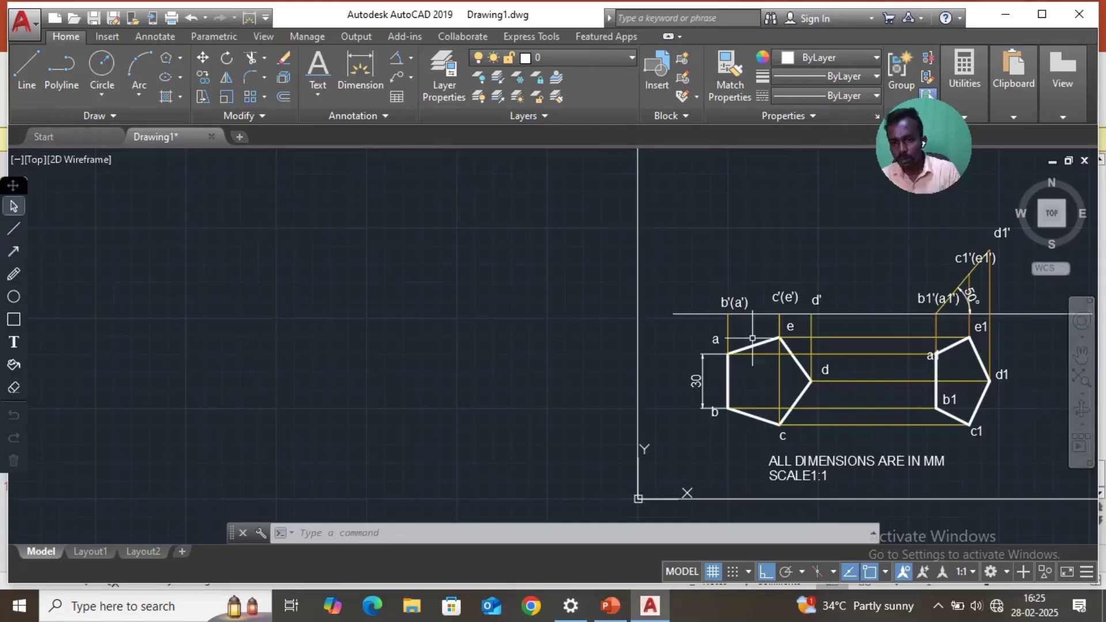
Step: Zoom All (Z, A) and adjust the wheel zoom to frame both pentagon views, dimensions and note
click(572, 262)
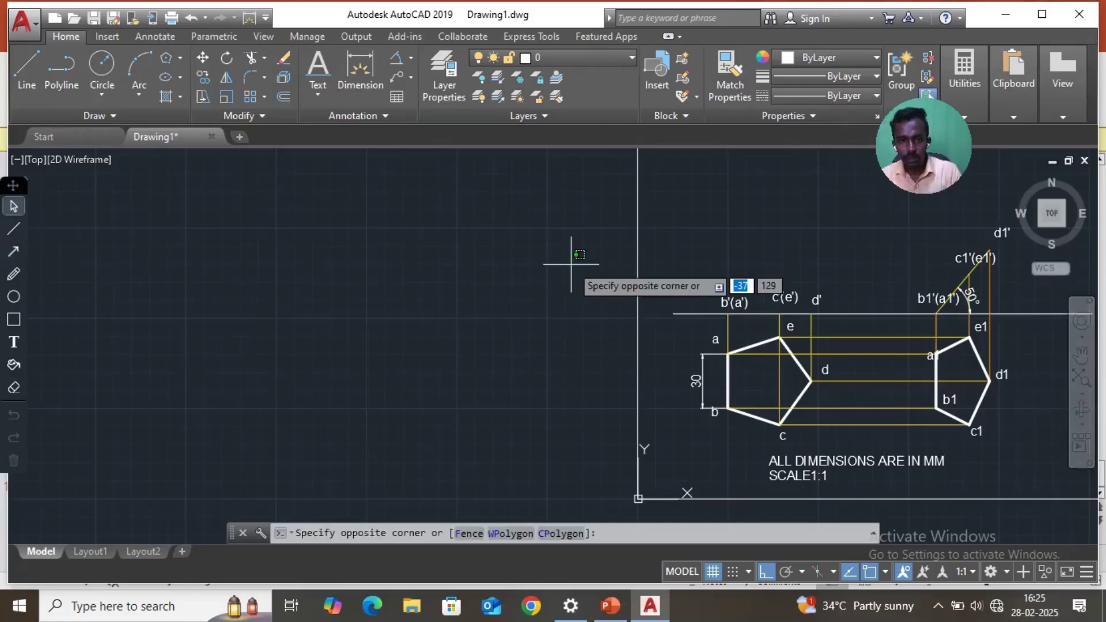
click(570, 265)
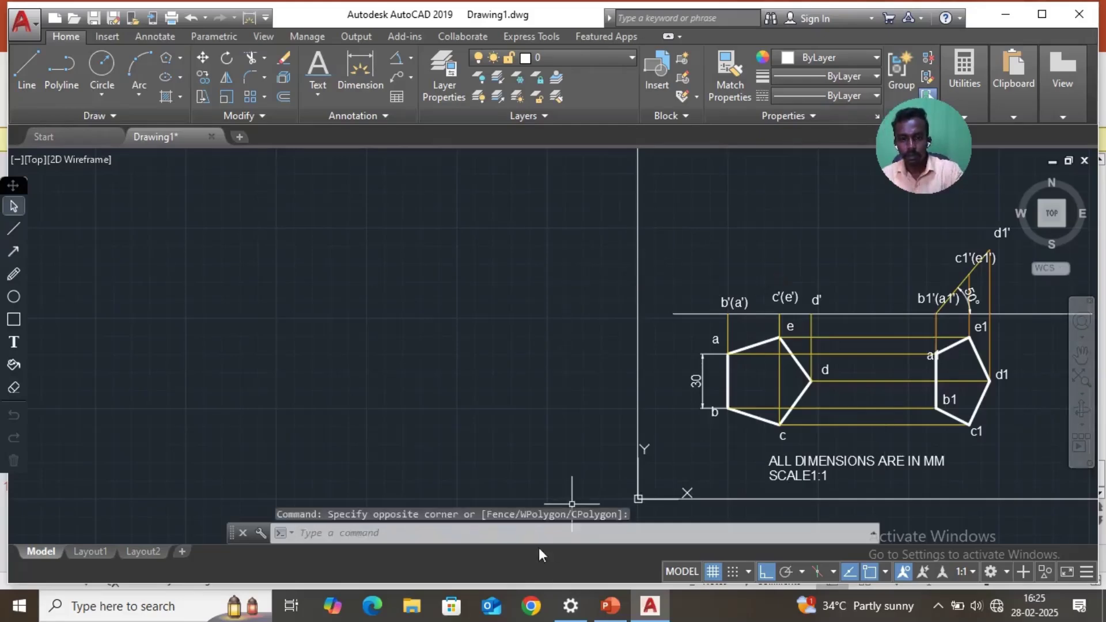
click(550, 528)
text(z)
key(Return)
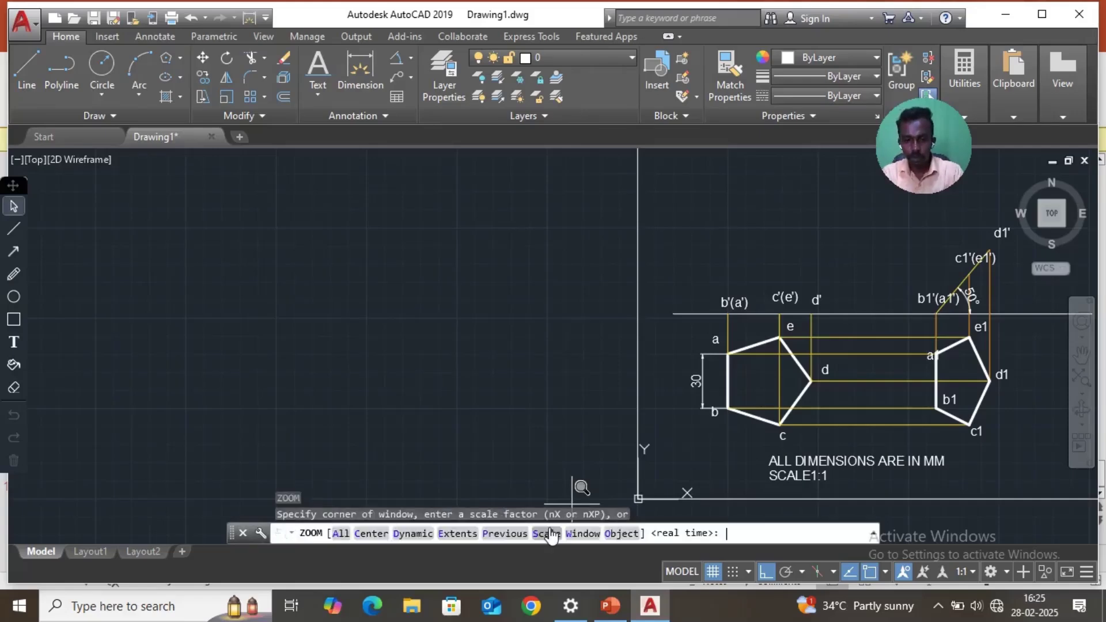
text(a)
key(Return)
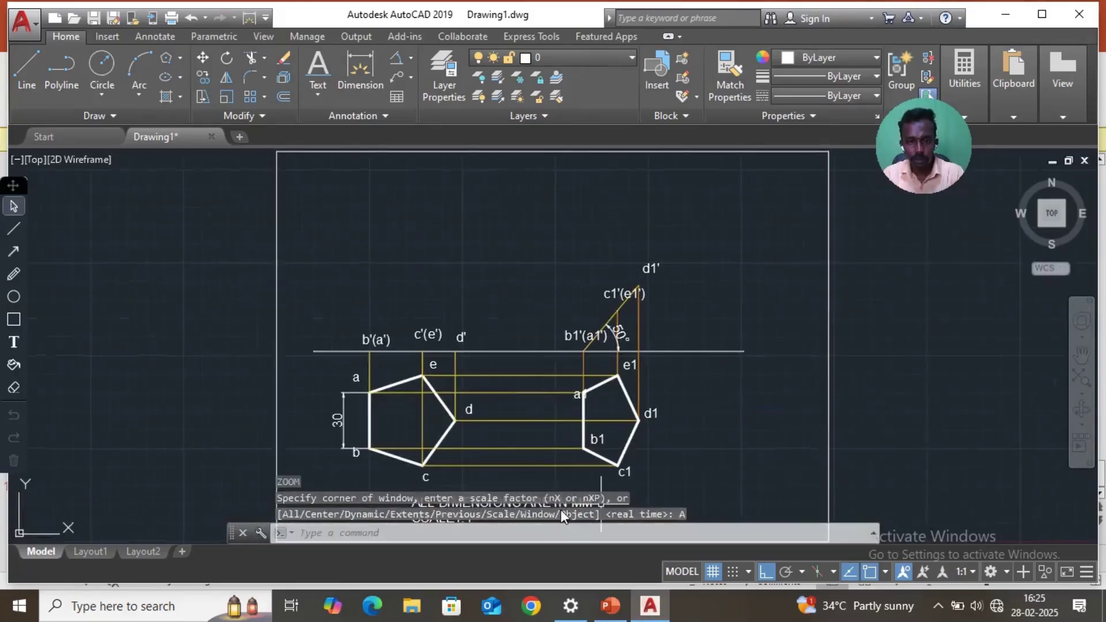
scroll(490, 490, up, 1)
scroll(491, 490, down, 1)
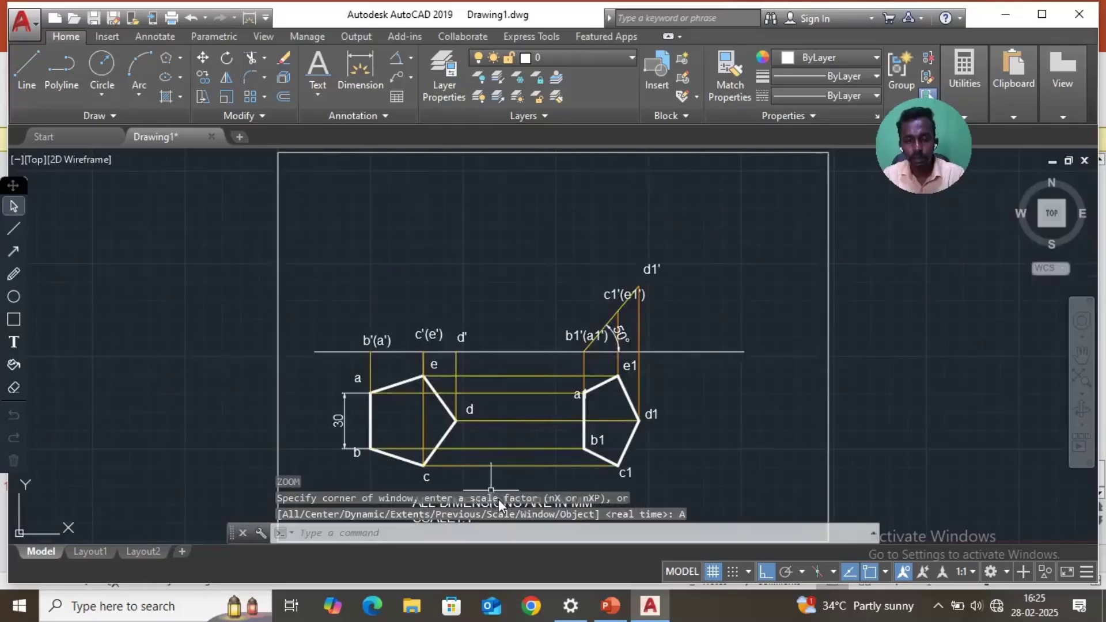
scroll(491, 490, up, 2)
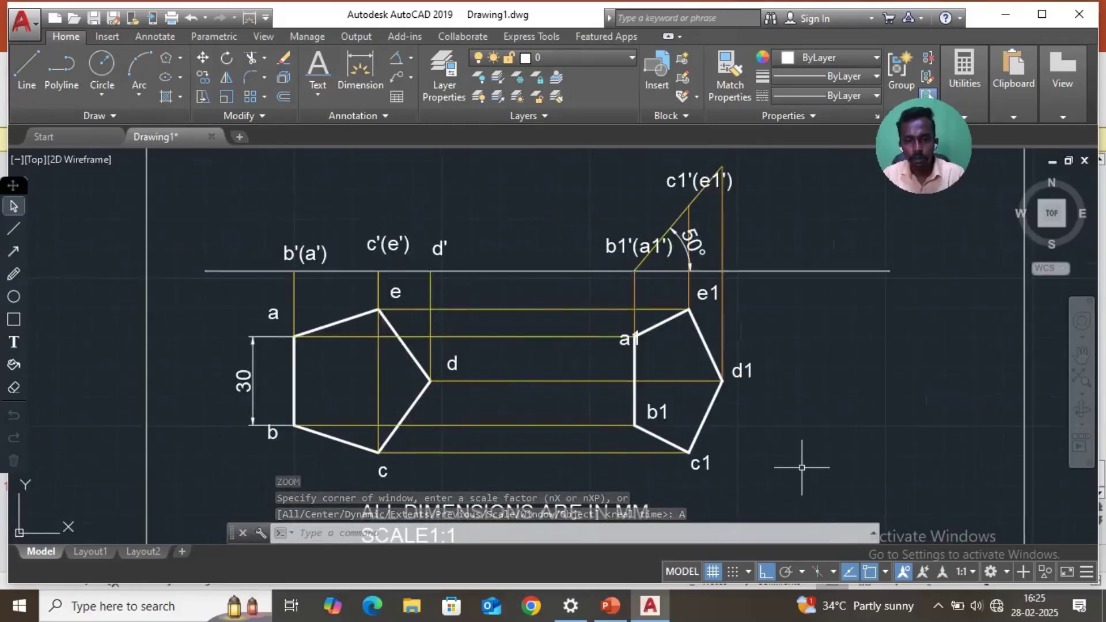